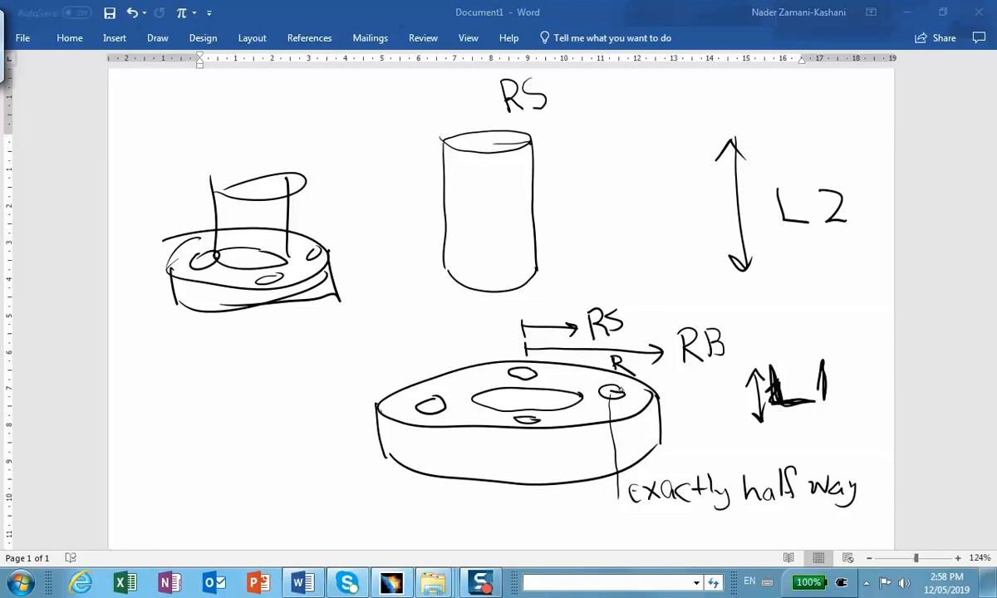
# Switch from the Word sketch to CATIA V5 and create a new document of type Product.
pyautogui.click(617, 392)
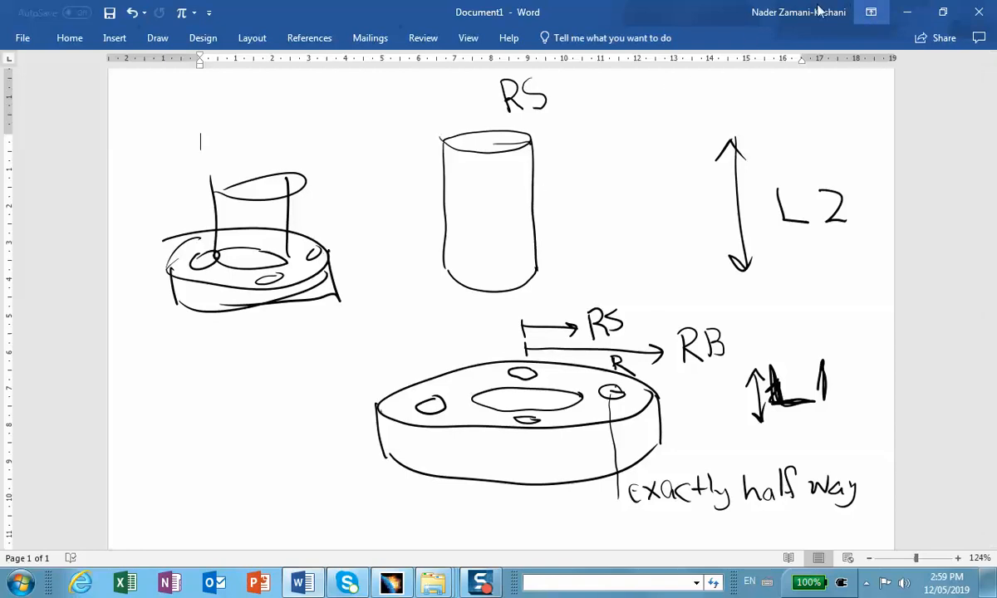
pyautogui.click(907, 12)
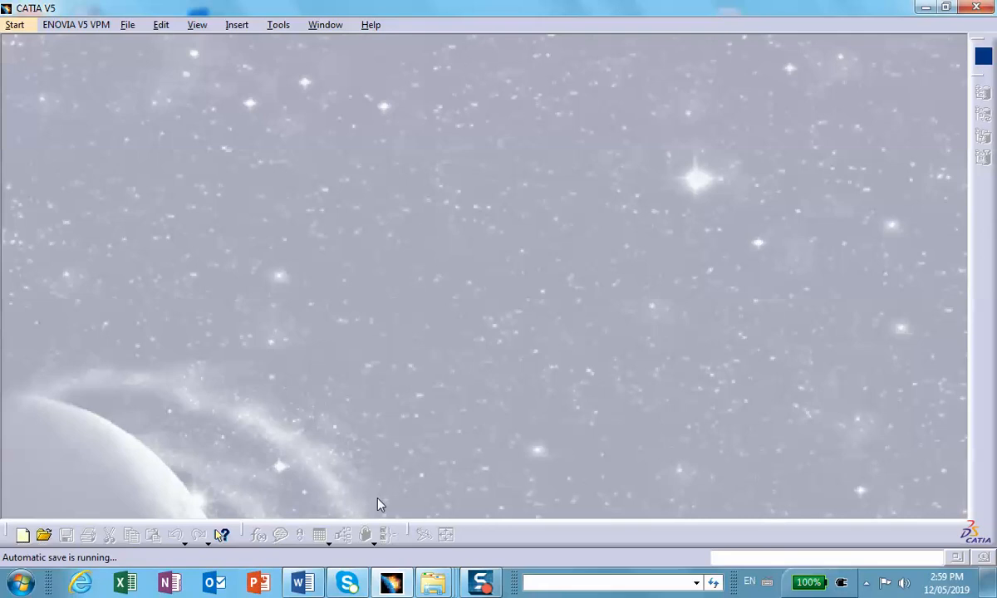
pyautogui.click(391, 575)
pyautogui.click(392, 577)
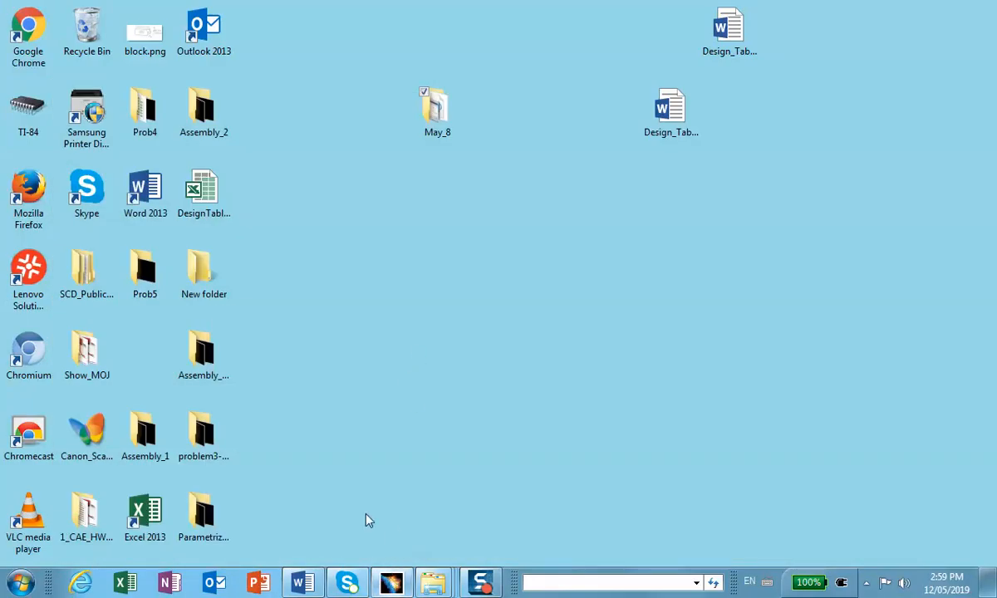
pyautogui.click(127, 25)
pyautogui.moveTo(76, 25)
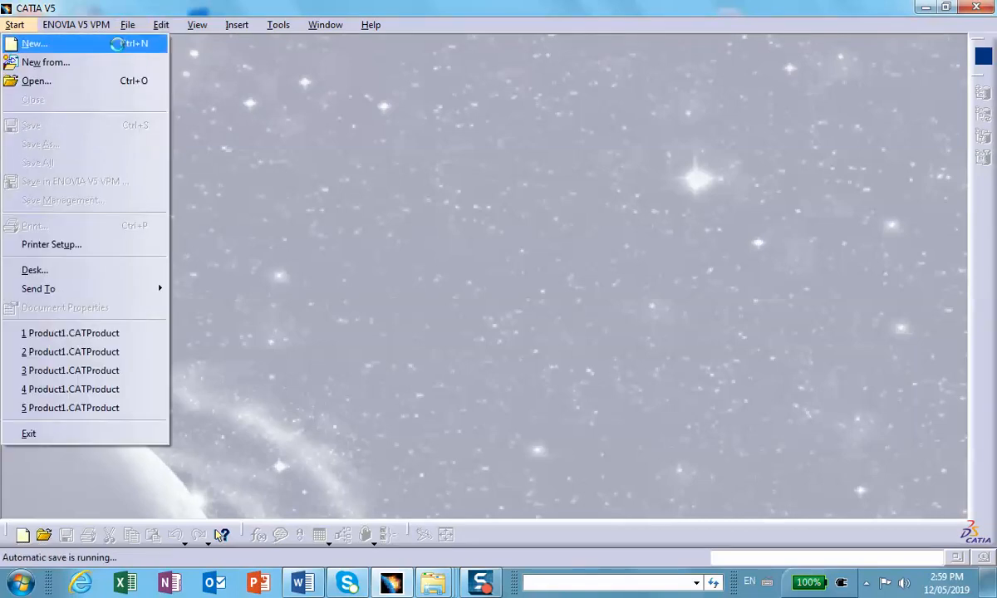
pyautogui.click(33, 42)
pyautogui.scroll(-3, 843, 311)
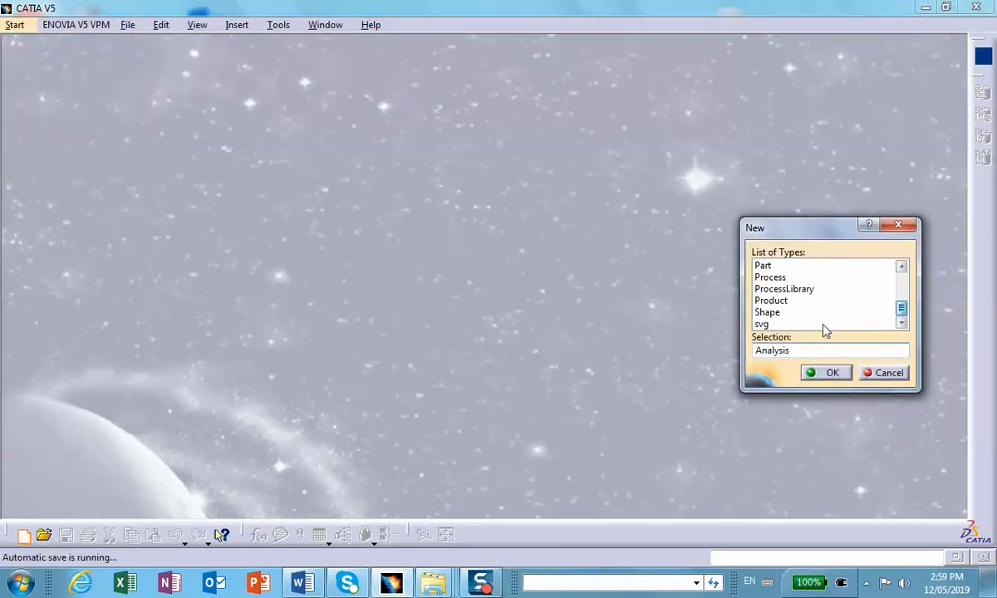
pyautogui.doubleClick(781, 301)
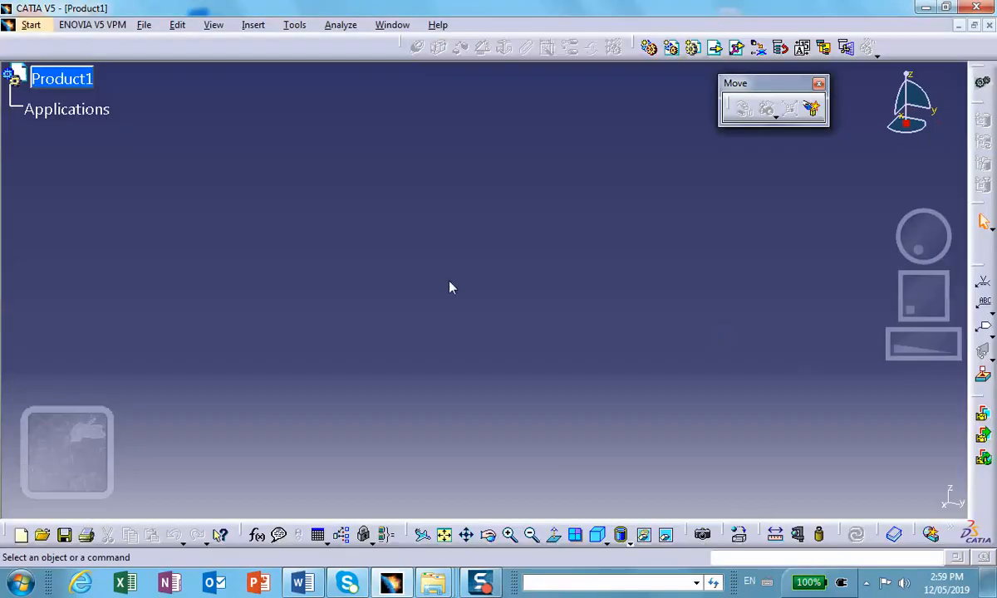
# Start saving the new product through Save Management and create a Desktop folder named Parametriza_Assembly_Problem2.
pyautogui.click(148, 25)
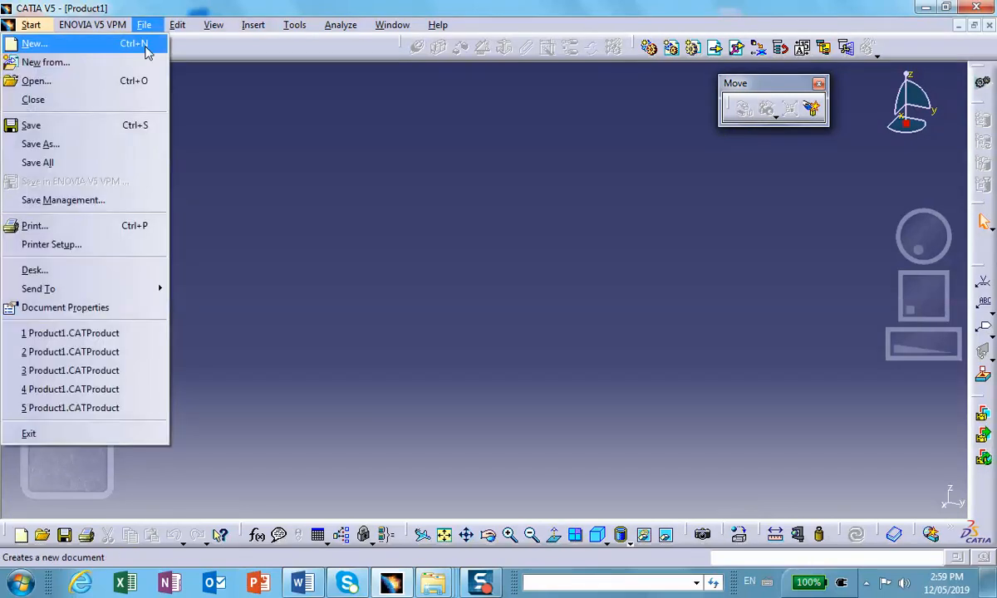
pyautogui.click(105, 200)
pyautogui.click(887, 139)
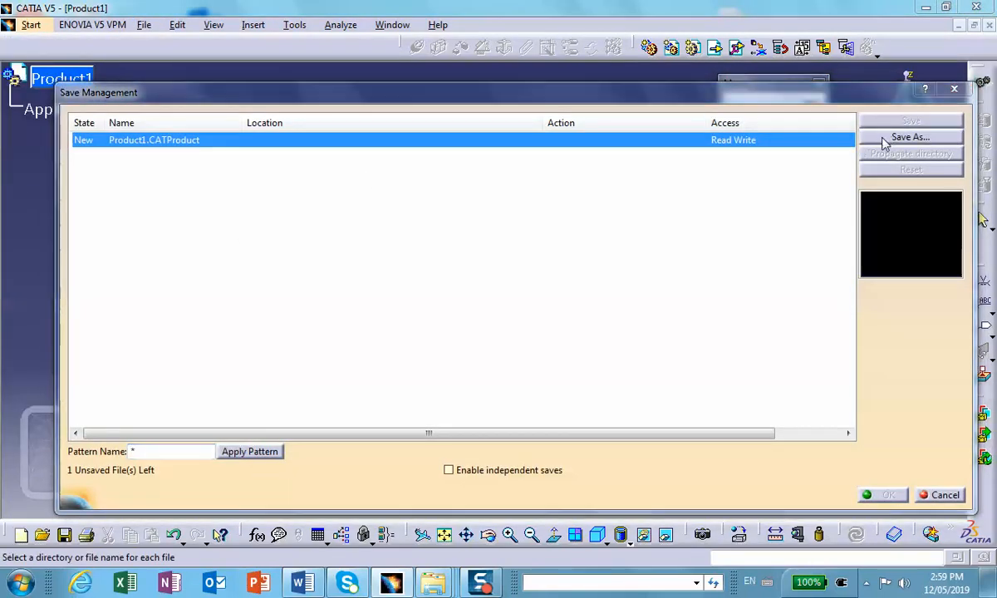
pyautogui.click(287, 207)
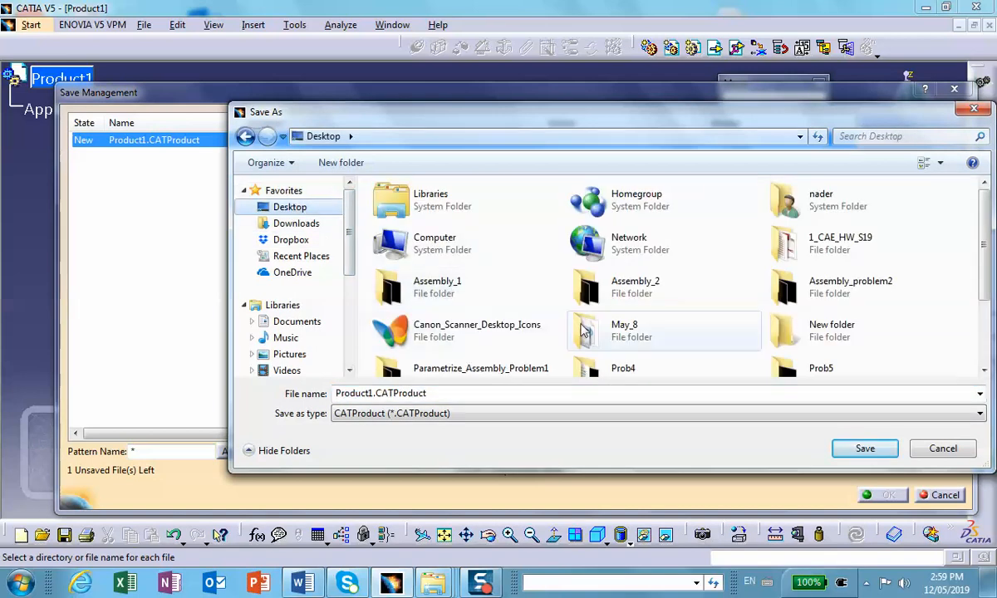
pyautogui.click(339, 163)
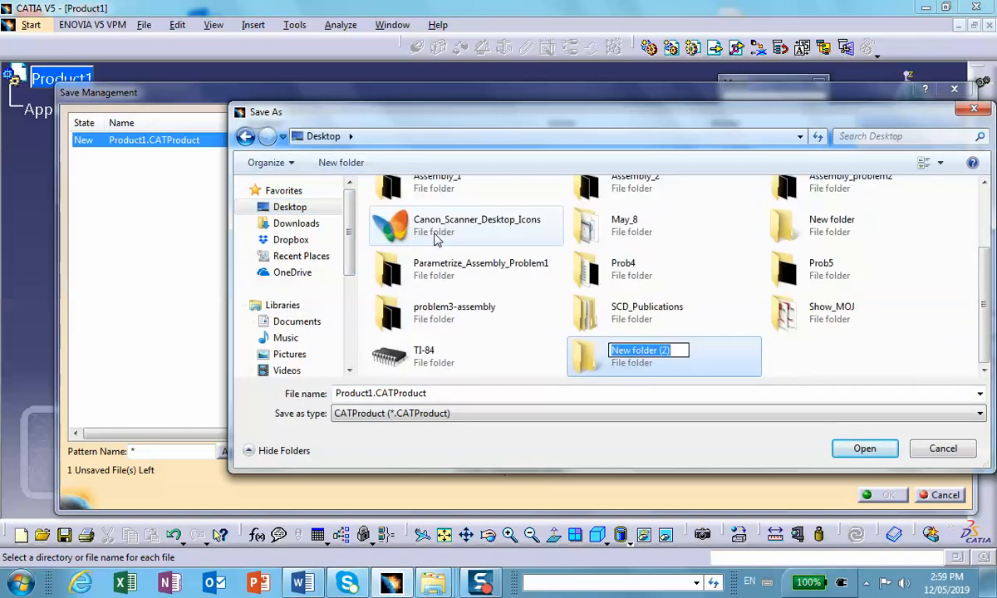
pyautogui.write('Par')
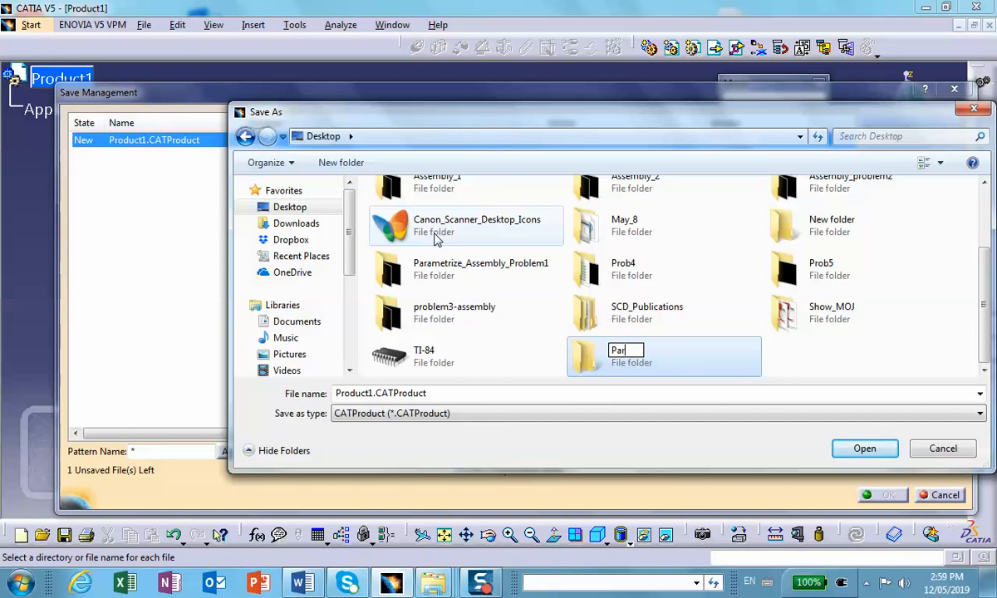
pyautogui.write('ametri')
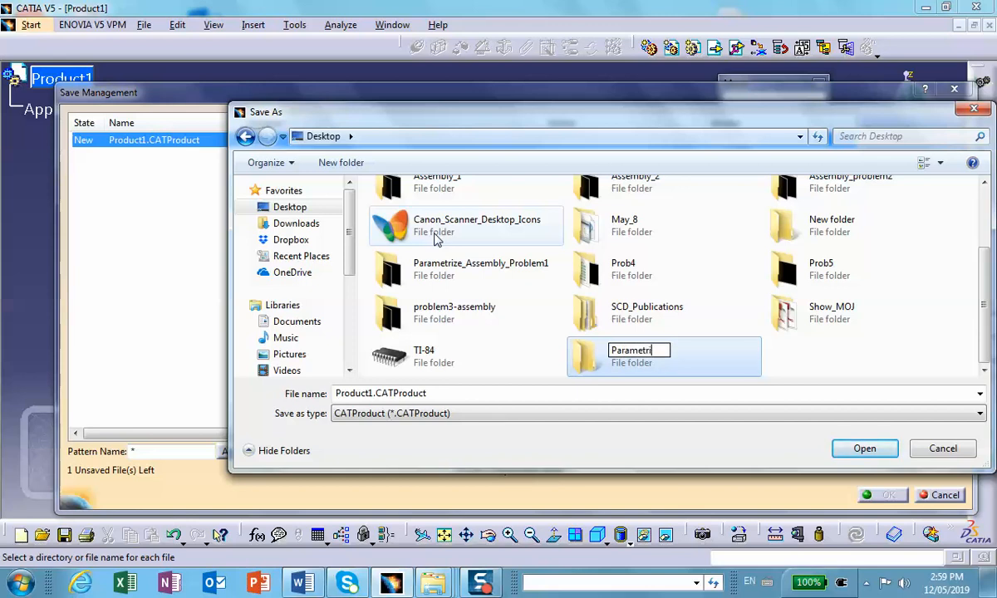
pyautogui.write('za_Assembly_Probl')
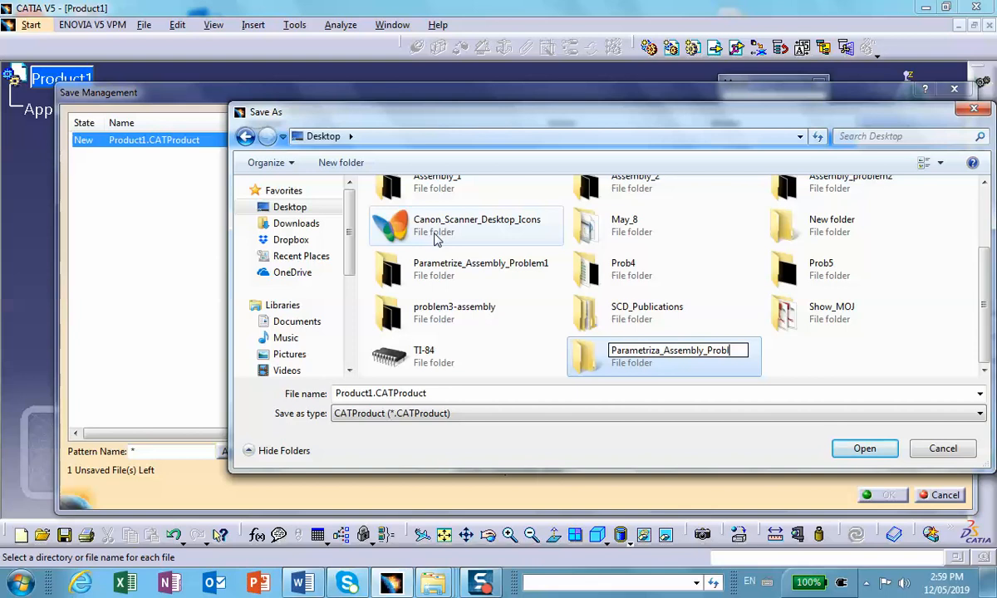
pyautogui.write('em2')
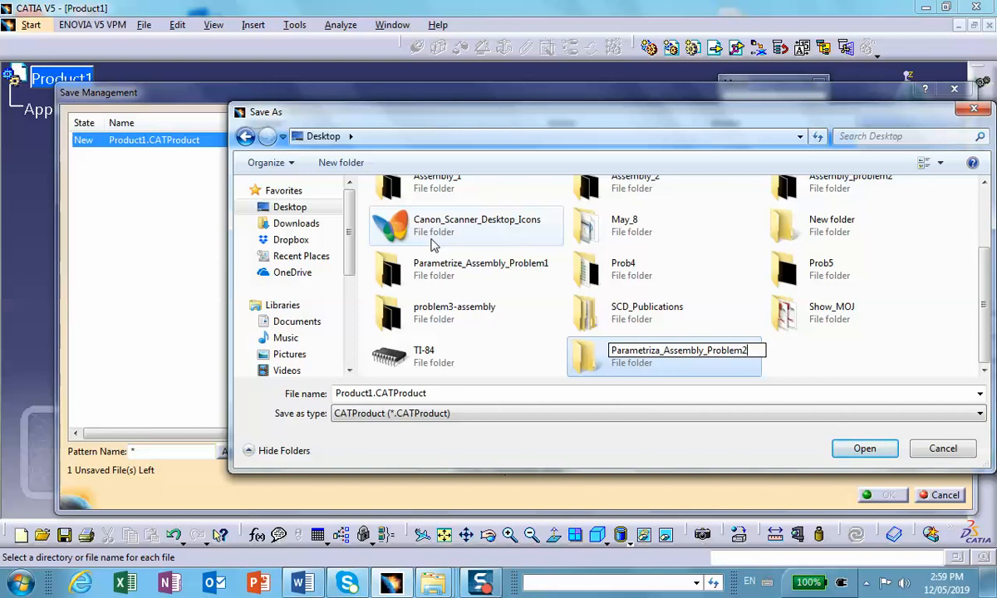
# Save Product1.CATProduct into the Parametriza_Assembly_Problem2 folder.
pyautogui.click(573, 353)
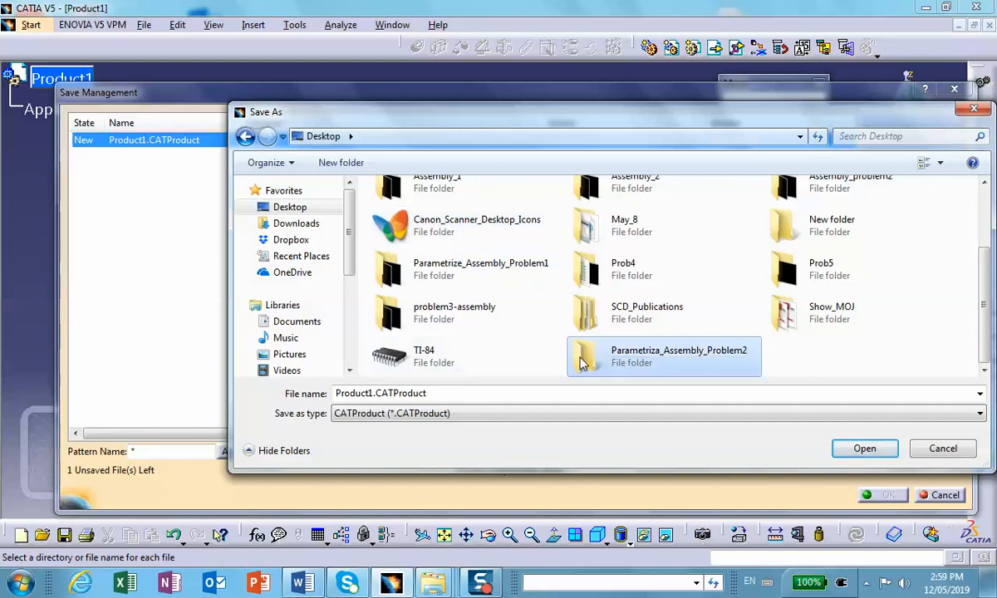
pyautogui.click(864, 448)
pyautogui.click(862, 448)
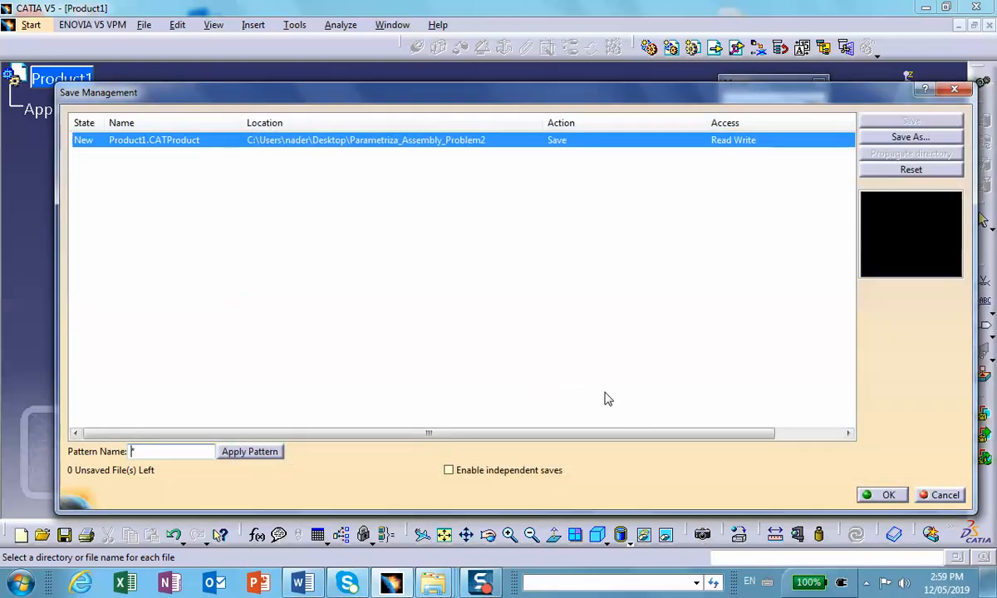
pyautogui.click(883, 494)
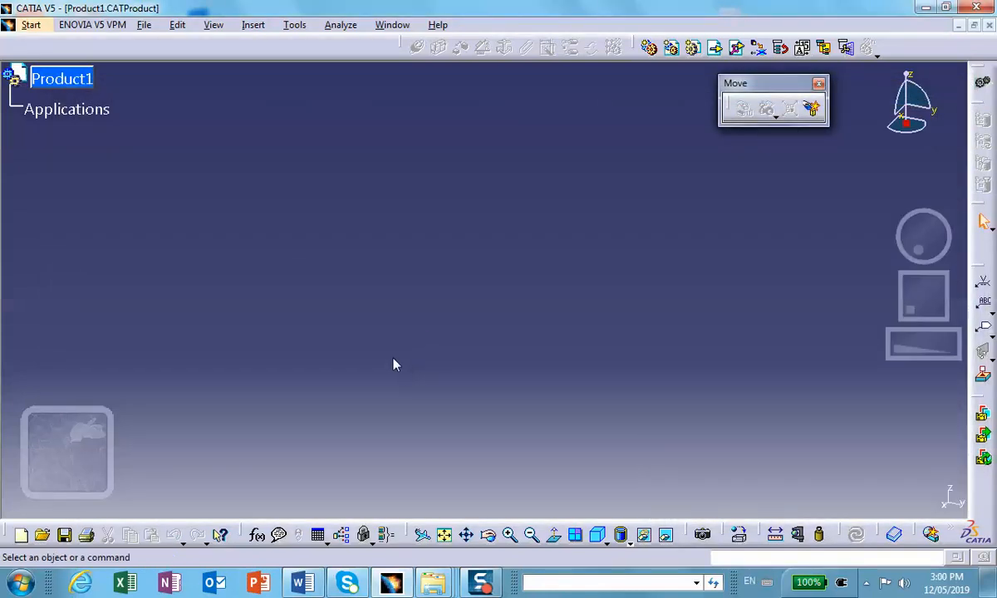
# Insert a new part under Product1 and expand its node in the specification tree.
pyautogui.click(241, 26)
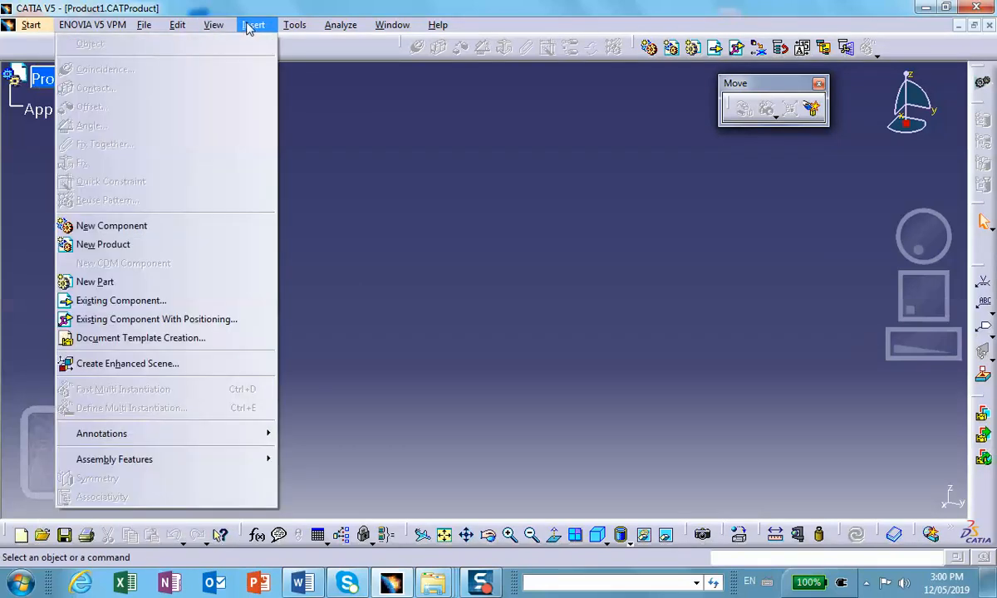
pyautogui.click(162, 282)
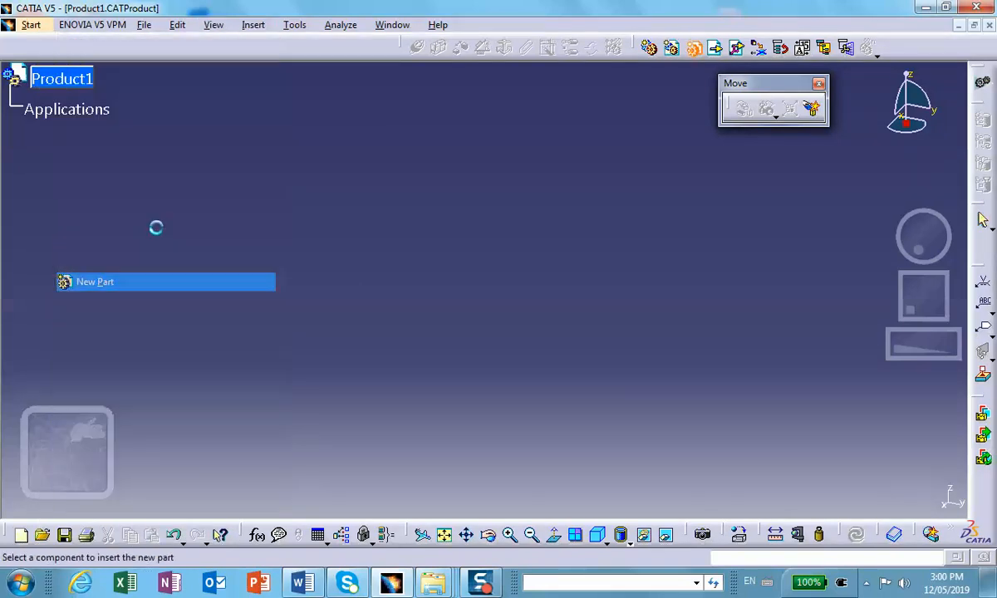
pyautogui.click(60, 78)
pyautogui.click(60, 78)
pyautogui.click(11, 106)
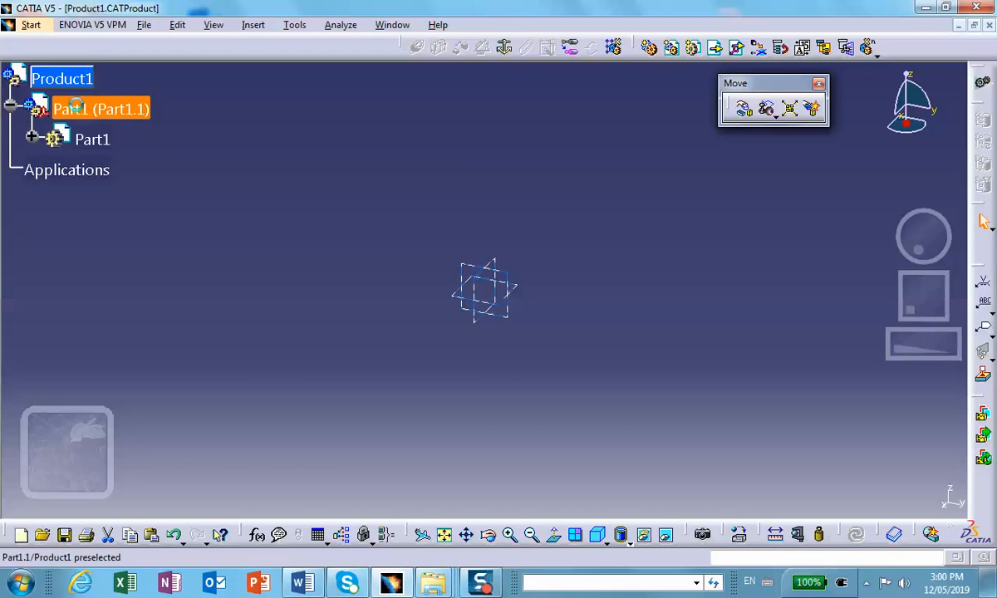
# Set both the instance name and the part number of the new part to shaft.
pyautogui.rightClick(83, 108)
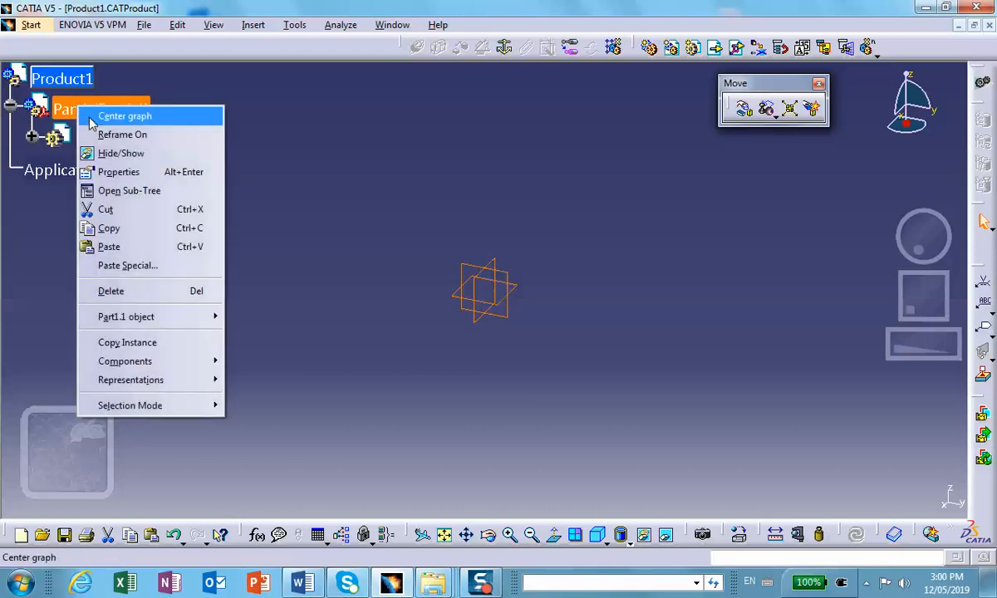
pyautogui.click(130, 172)
pyautogui.moveTo(365, 182); pyautogui.dragTo(299, 187)
pyautogui.write('shaft')
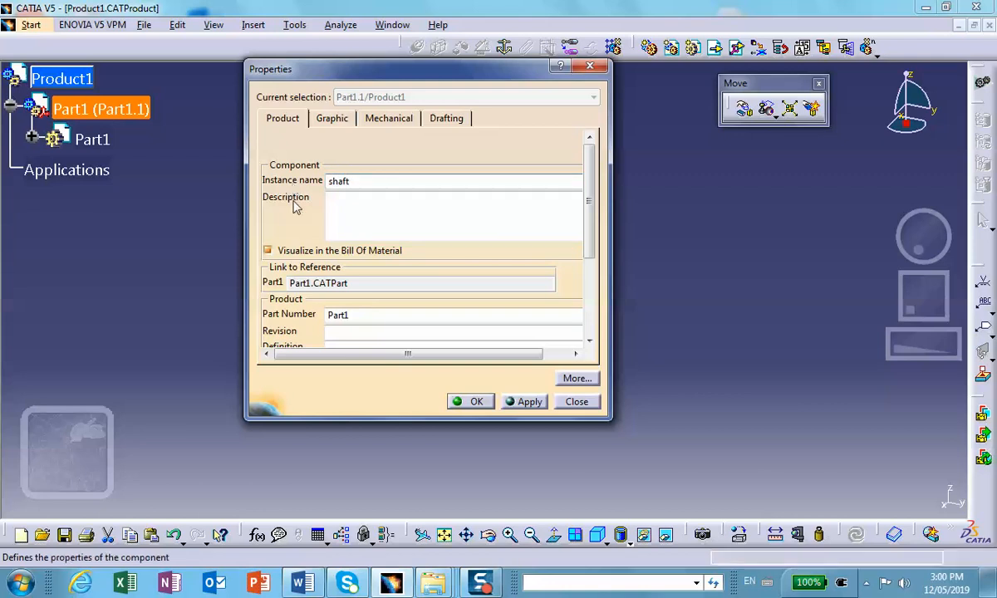
pyautogui.moveTo(353, 316); pyautogui.dragTo(298, 318)
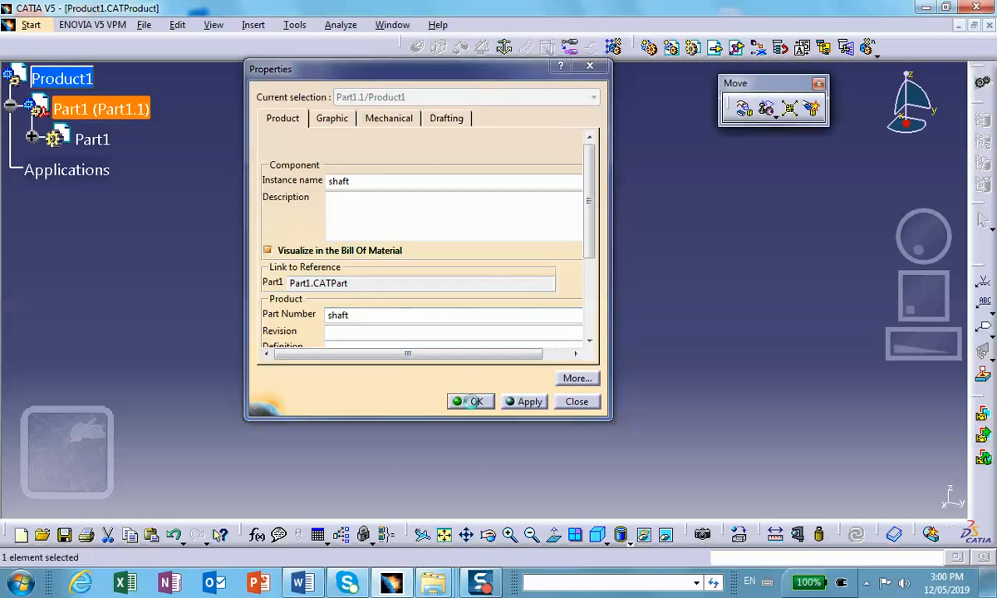
pyautogui.click(475, 403)
# Activate the shaft part and sketch a circle about 1.48 in in diameter, centred on the origin of the xy plane.
pyautogui.click(31, 138)
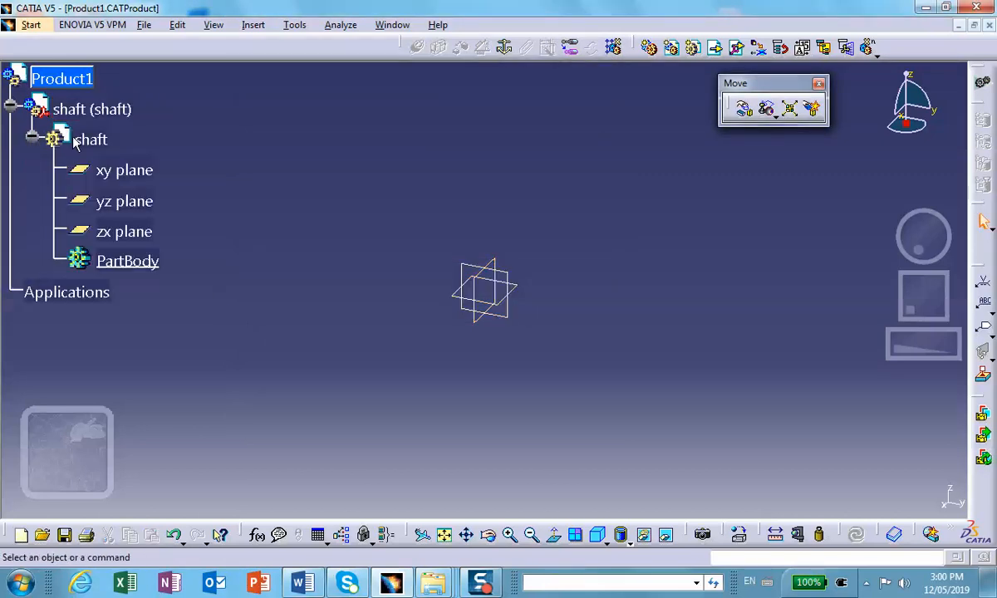
pyautogui.click(92, 139)
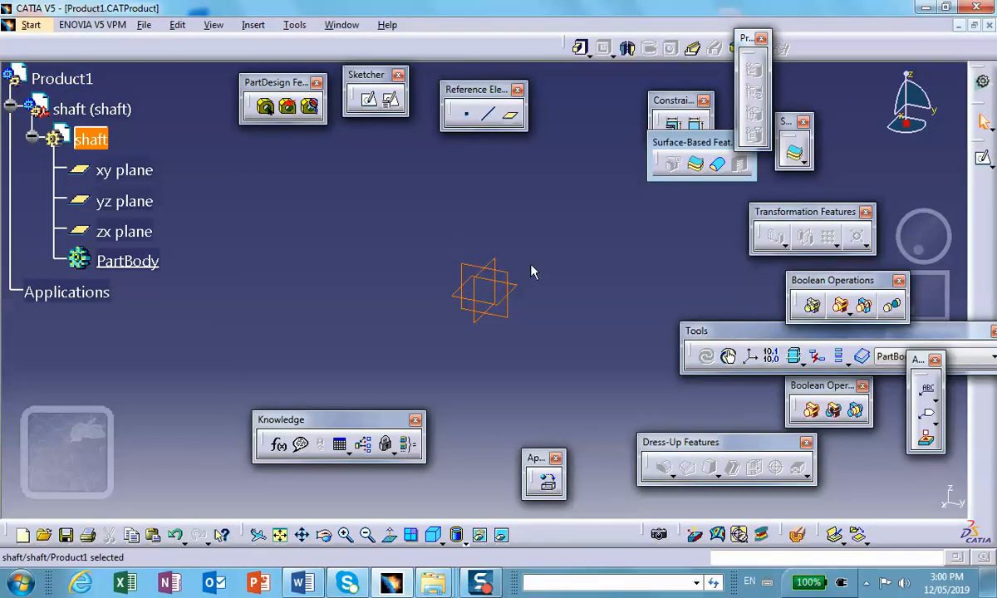
pyautogui.click(521, 290)
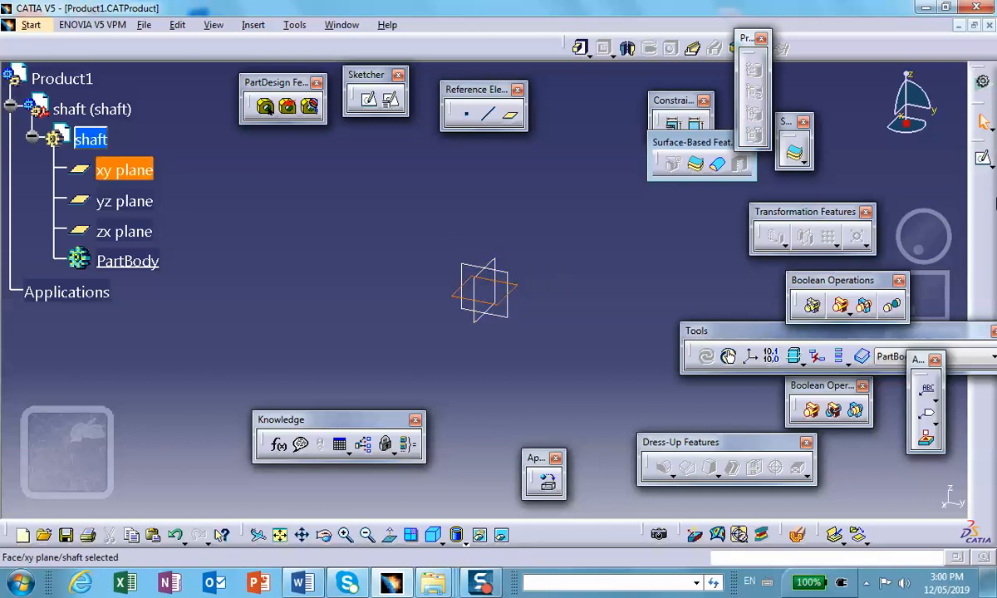
pyautogui.click(983, 158)
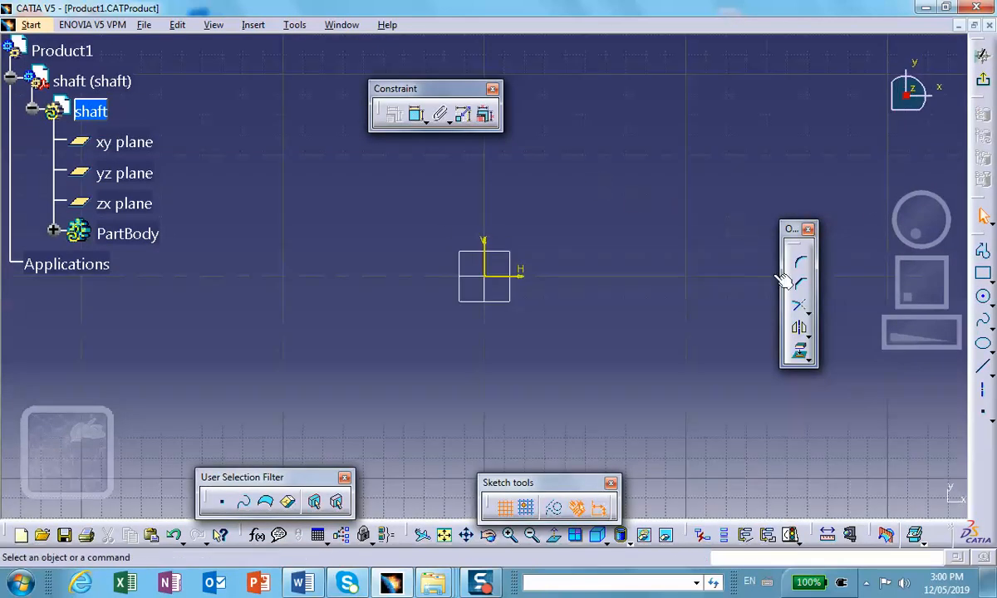
pyautogui.click(983, 297)
pyautogui.click(493, 283)
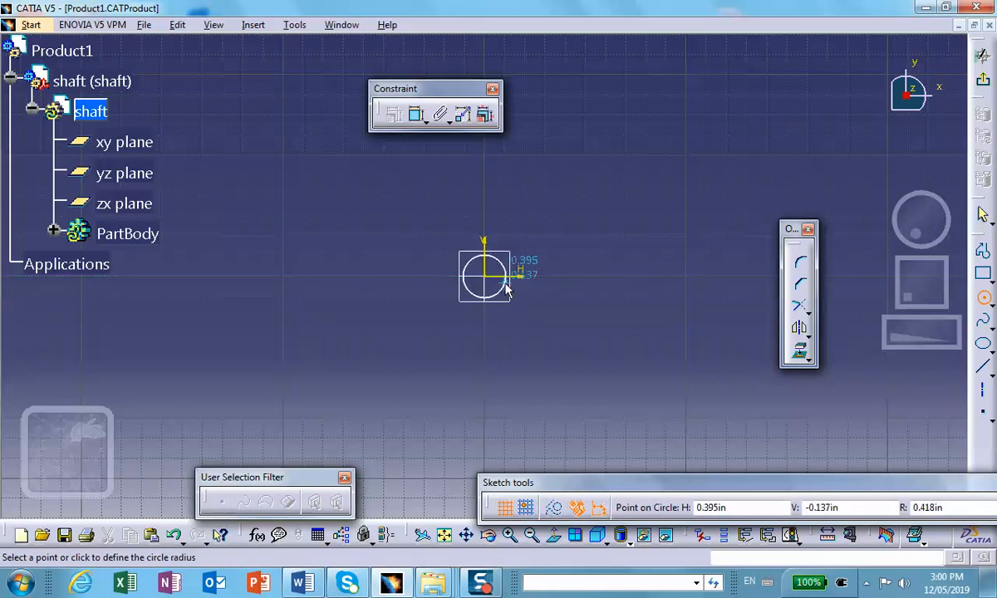
pyautogui.click(517, 295)
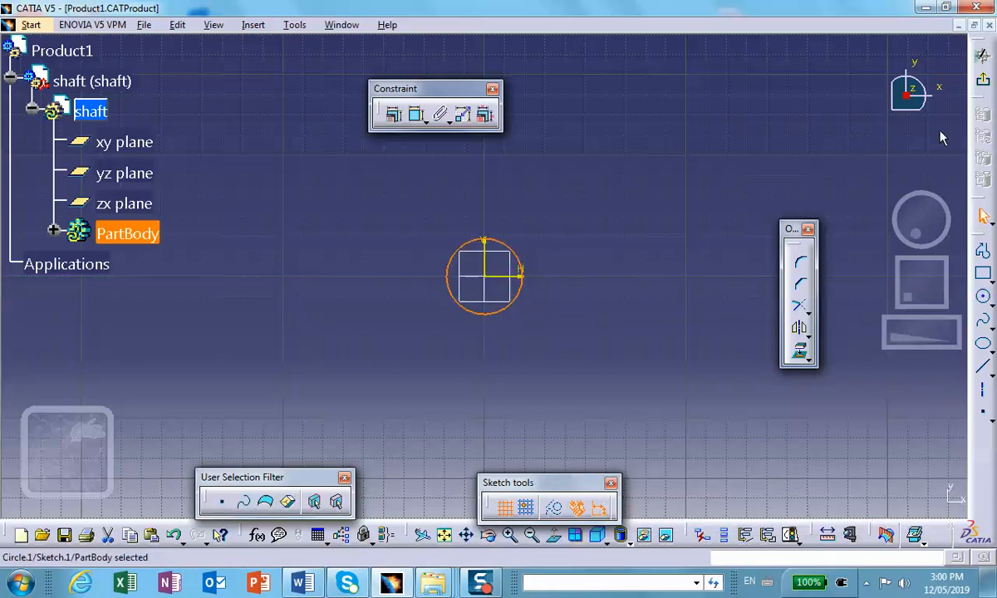
# Dimension the circle's diameter and exit the sketch.
pyautogui.click(417, 114)
pyautogui.click(553, 236)
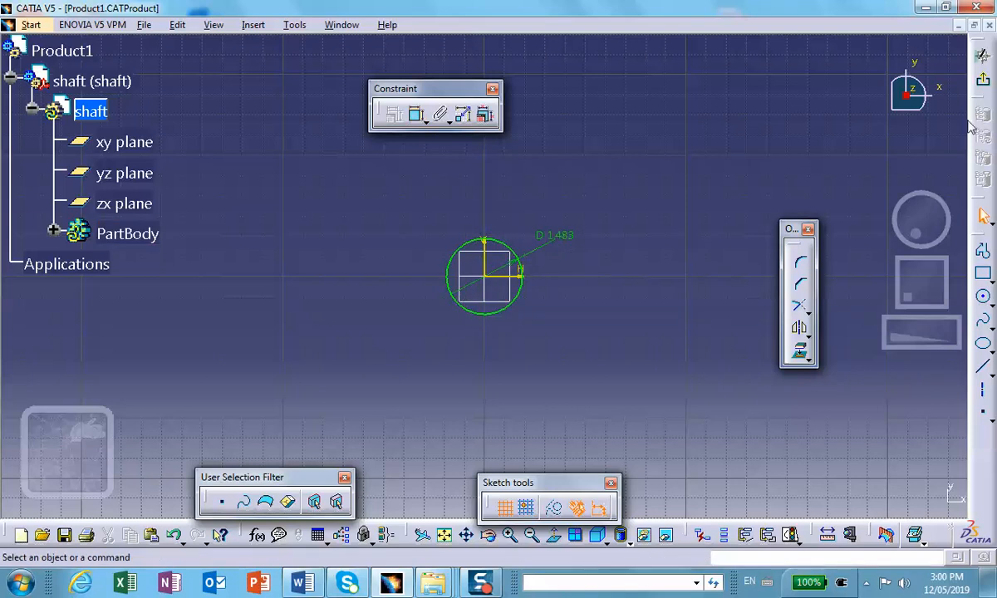
pyautogui.click(981, 86)
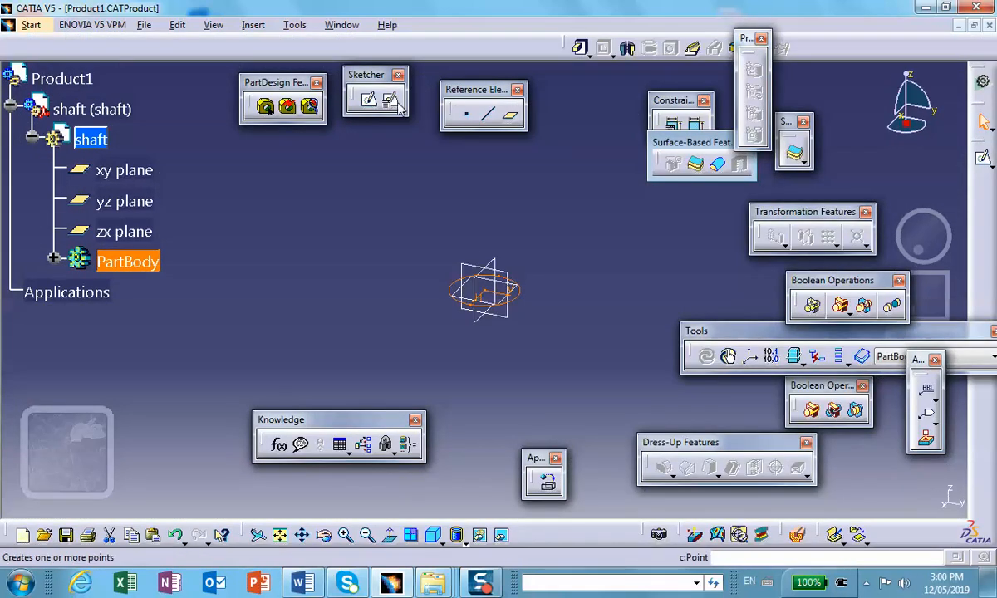
# Pad the circle upward into a tall solid cylinder and reactivate Product1 at the assembly level.
pyautogui.click(581, 48)
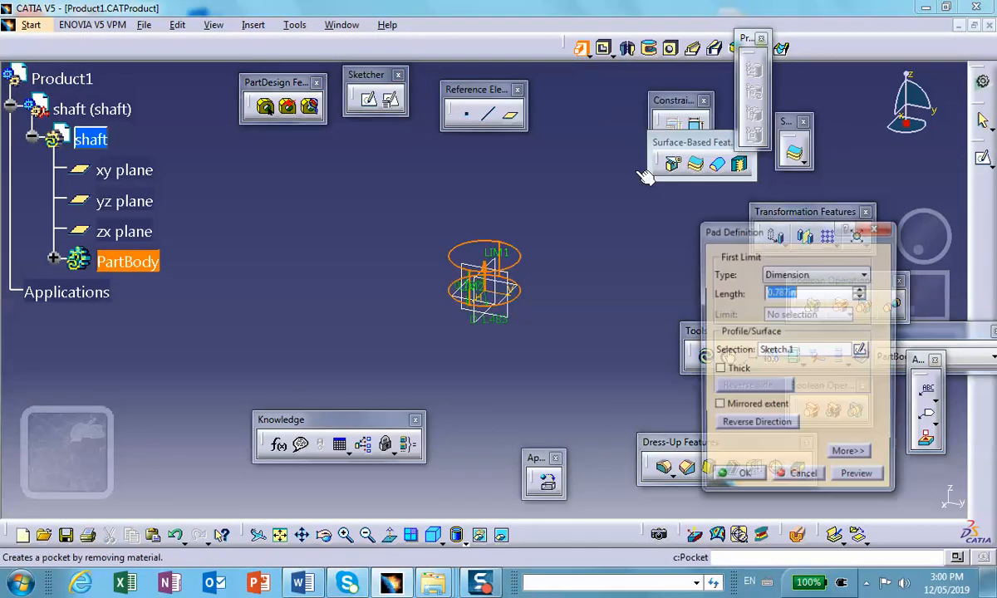
pyautogui.click(862, 290)
pyautogui.click(862, 289)
pyautogui.click(862, 289)
pyautogui.click(743, 479)
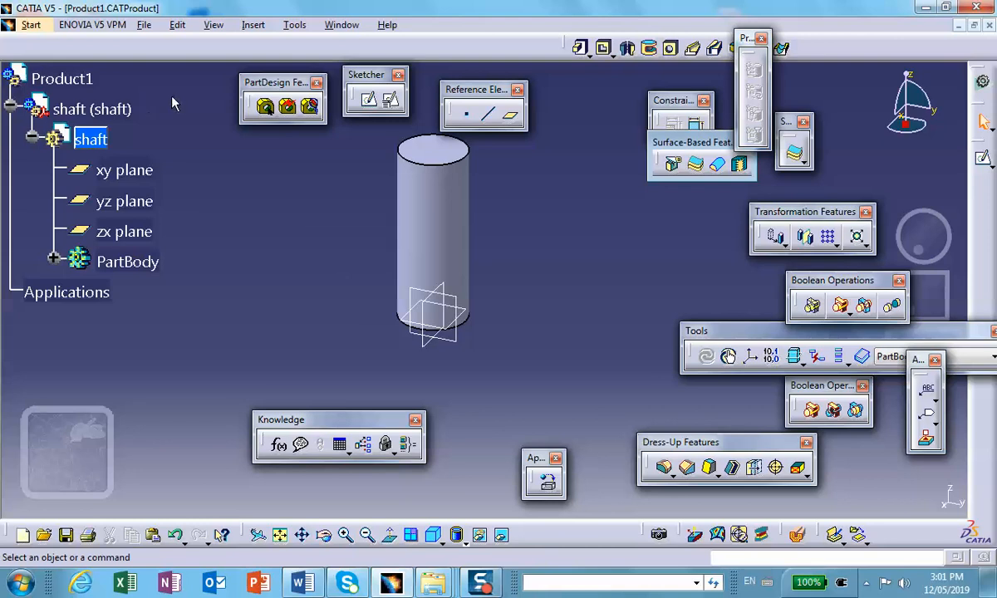
pyautogui.doubleClick(62, 79)
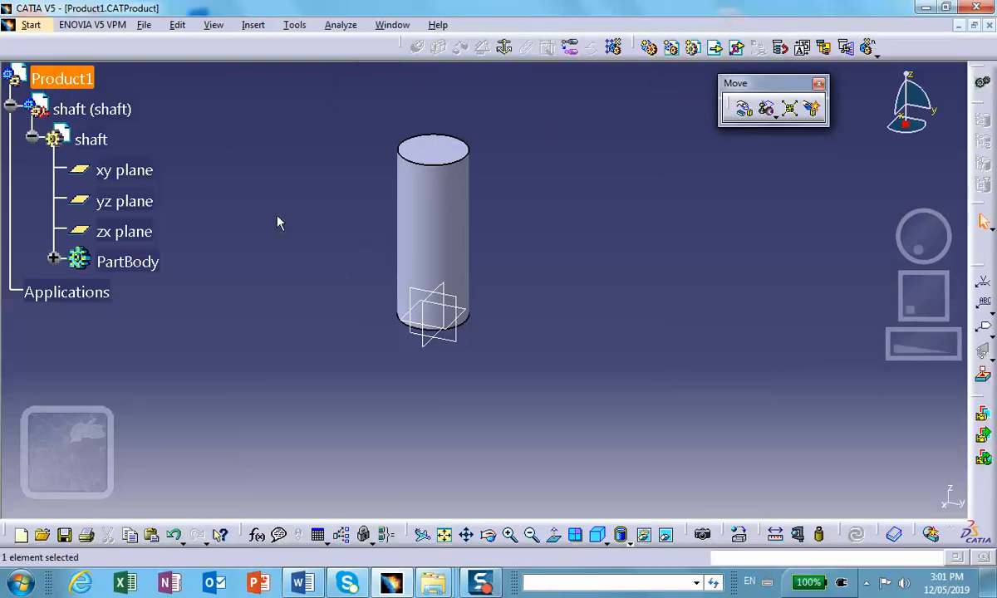
pyautogui.click(277, 217)
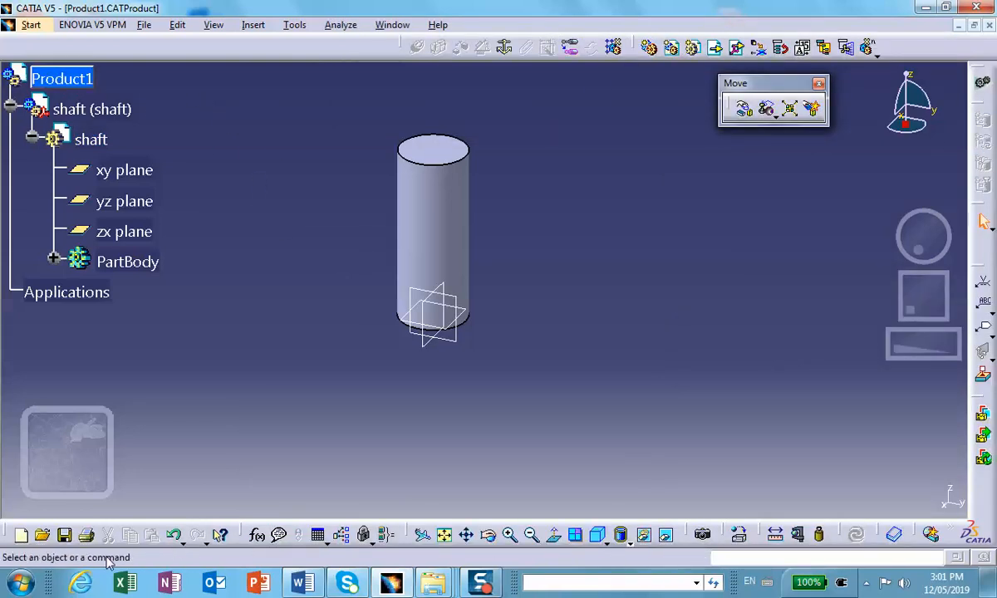
# Save the assembly and insert a new part into Product1 at the assembly's origin.
pyautogui.click(65, 536)
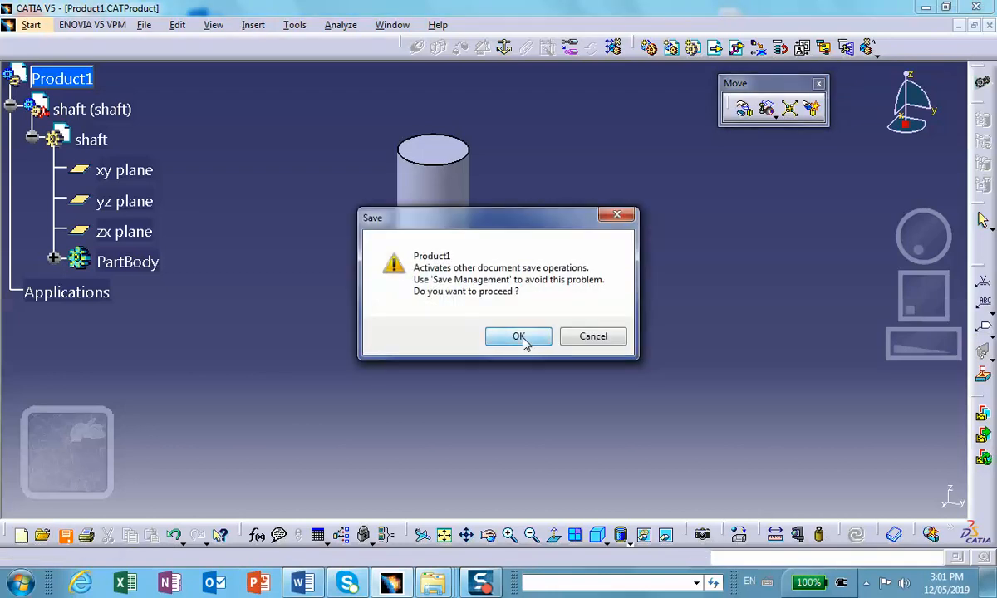
pyautogui.click(519, 337)
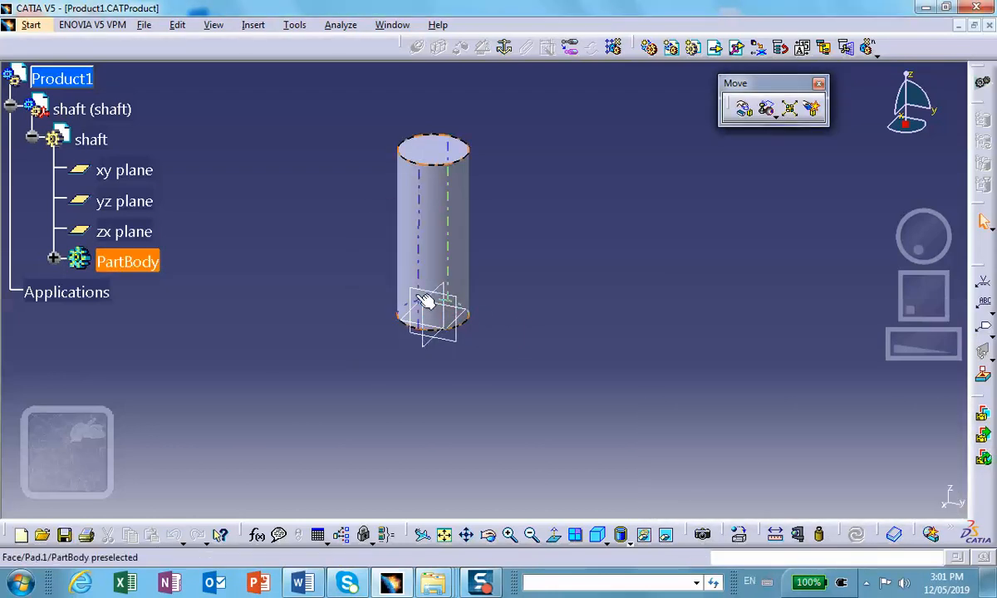
pyautogui.click(242, 26)
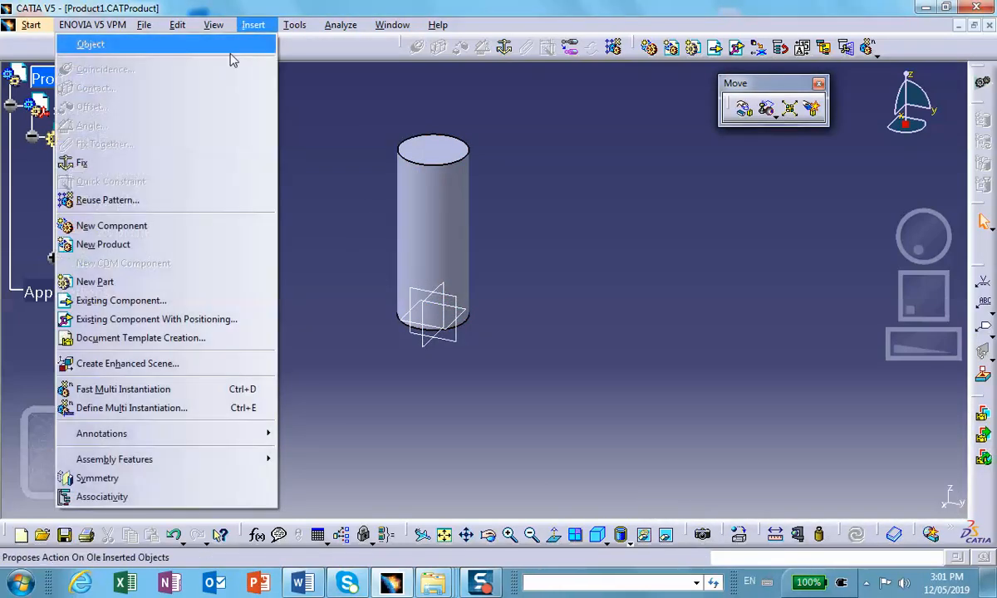
pyautogui.click(94, 281)
pyautogui.click(74, 78)
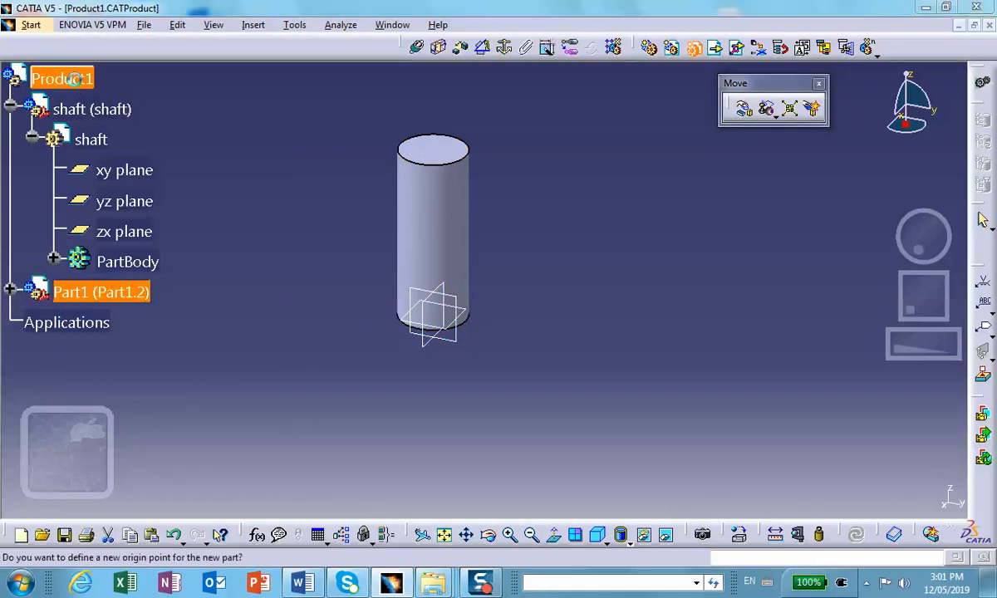
pyautogui.click(620, 355)
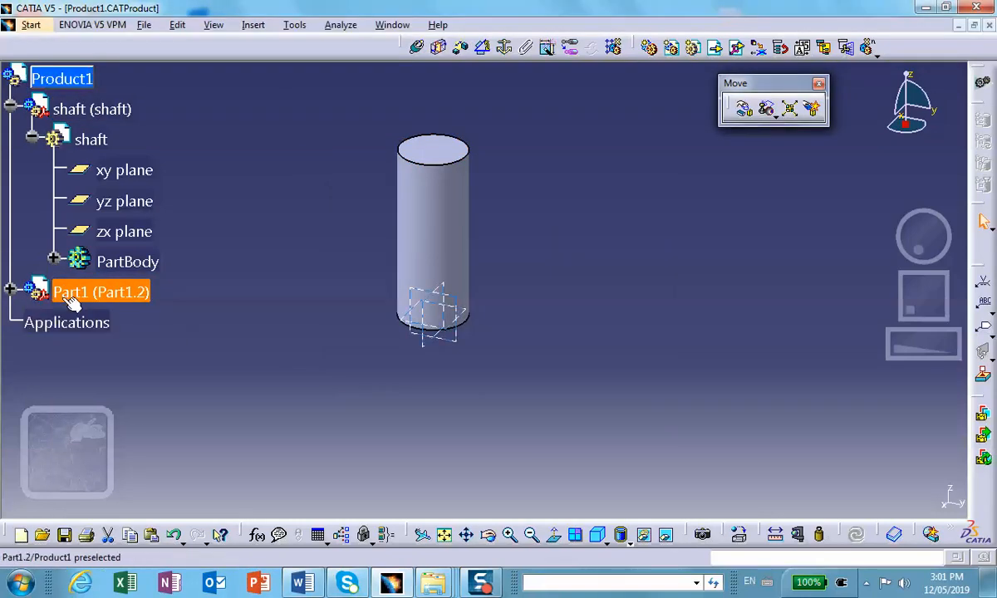
# Set both the instance name and the part number of the new part to base.
pyautogui.click(10, 288)
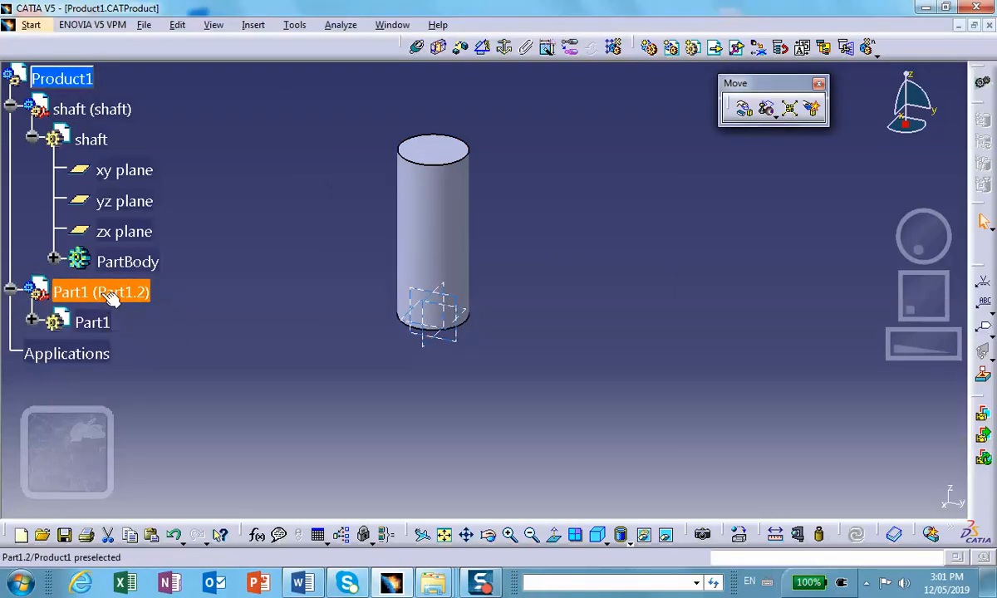
pyautogui.rightClick(93, 293)
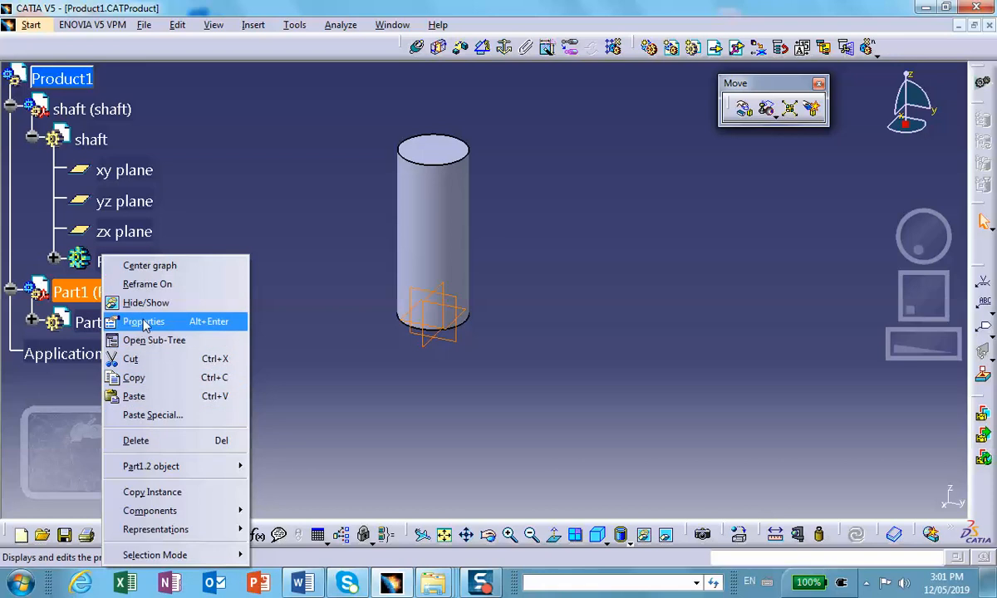
pyautogui.click(146, 322)
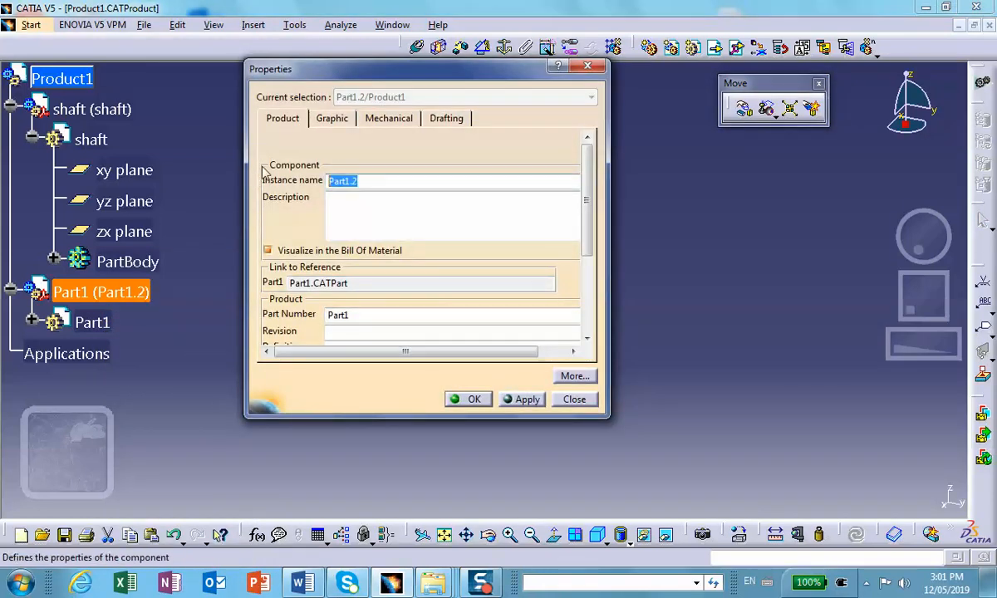
pyautogui.write('base')
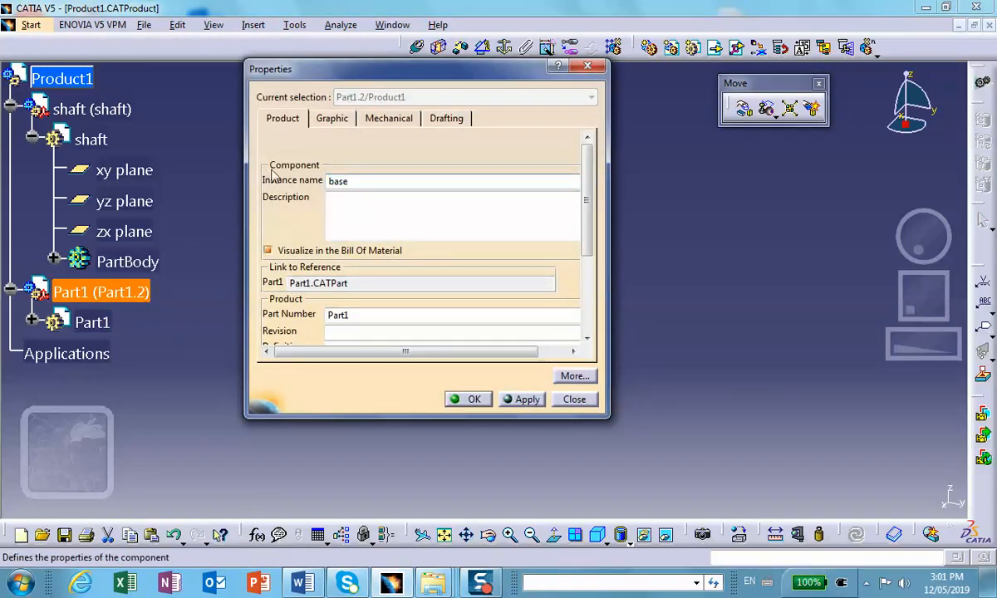
pyautogui.moveTo(368, 314); pyautogui.dragTo(260, 328)
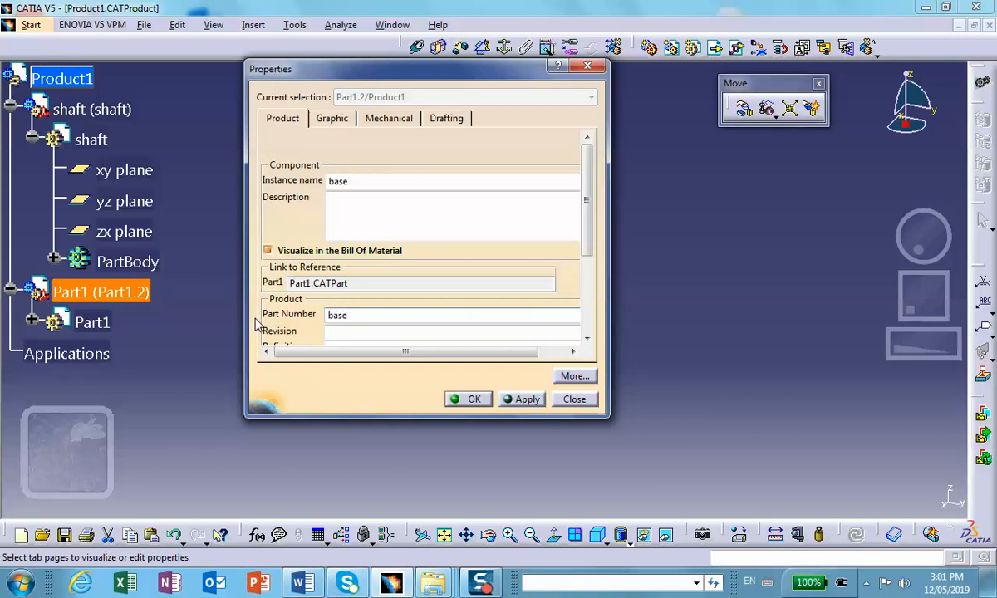
pyautogui.click(468, 399)
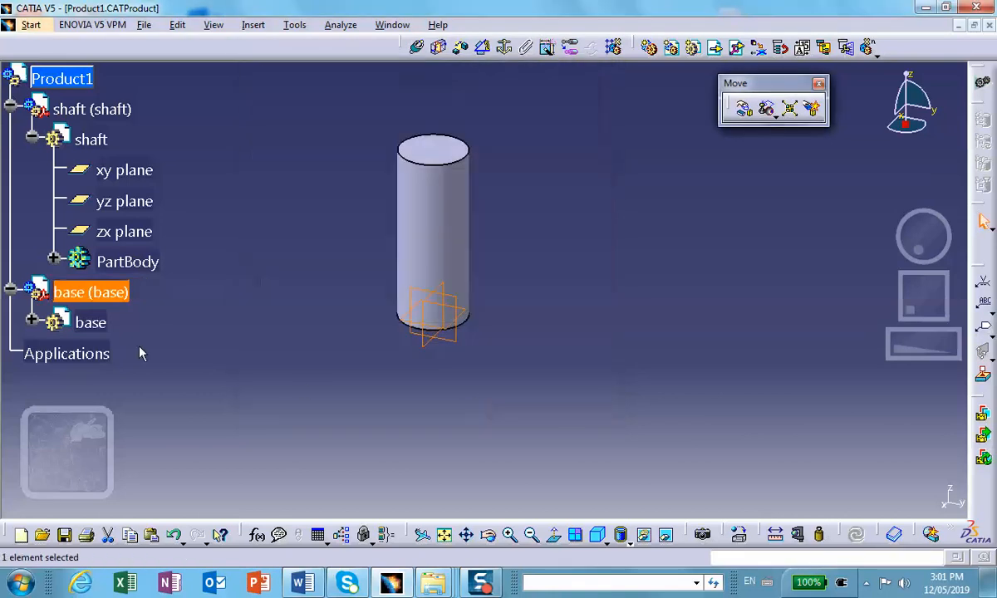
# Activate the base part, open a sketch on its xy plane, and hide the shaft.
pyautogui.doubleClick(92, 323)
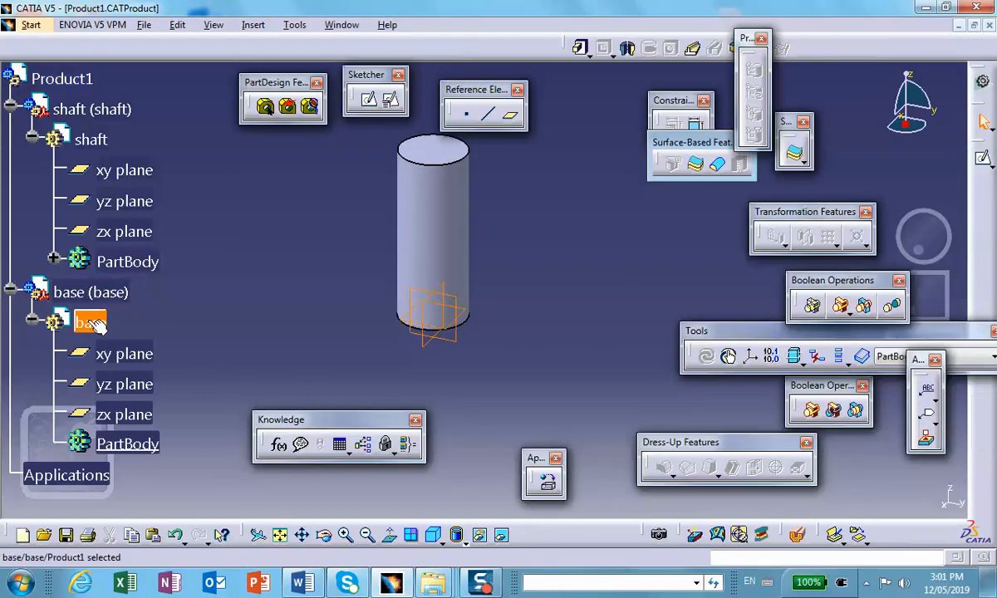
pyautogui.click(473, 315)
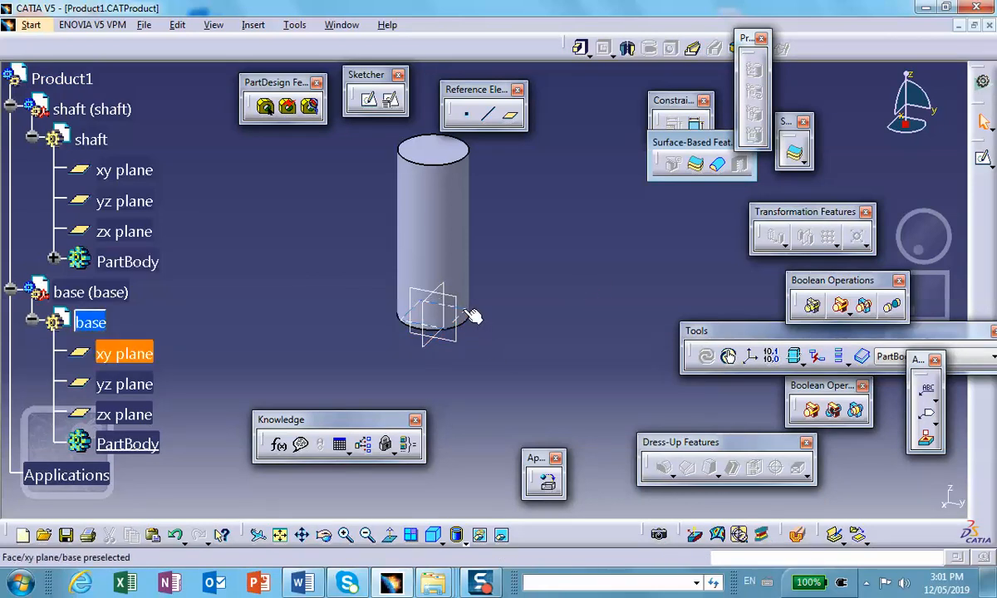
pyautogui.click(980, 163)
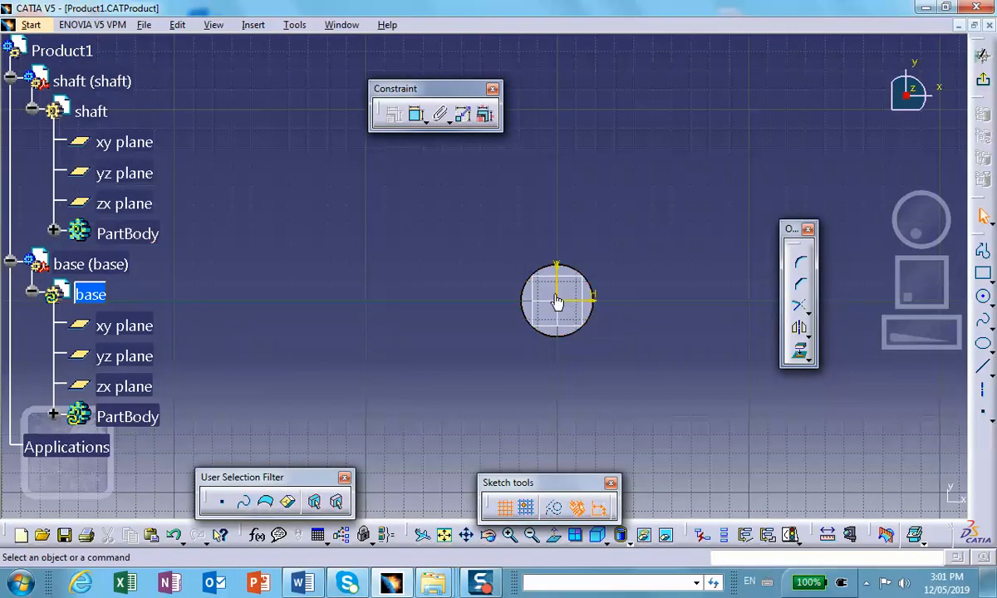
pyautogui.rightClick(543, 289)
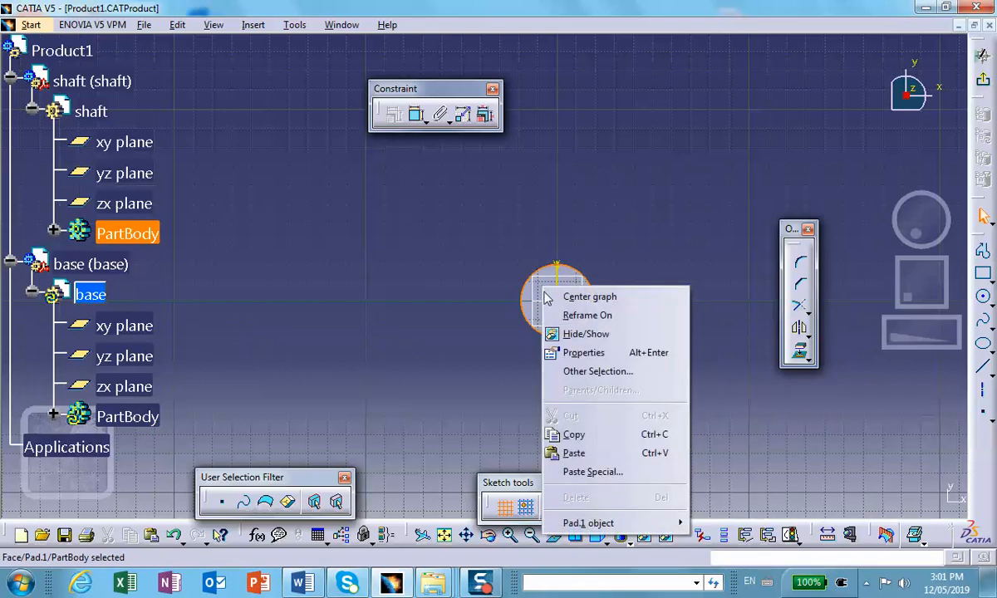
pyautogui.click(570, 335)
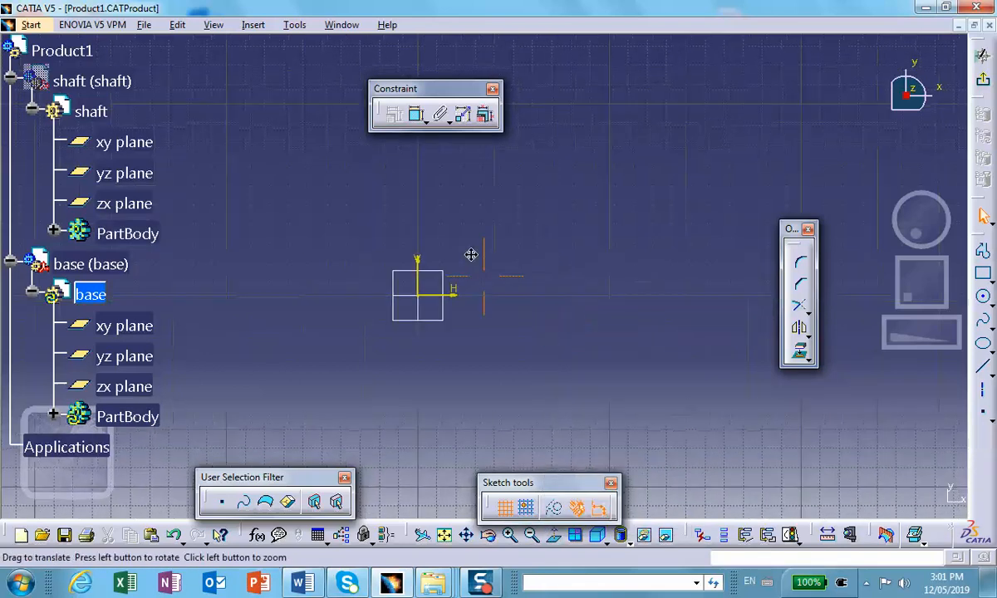
# Sketch two concentric circles centred on the origin, about 2.2 in and 5.09 in in diameter.
pyautogui.click(984, 297)
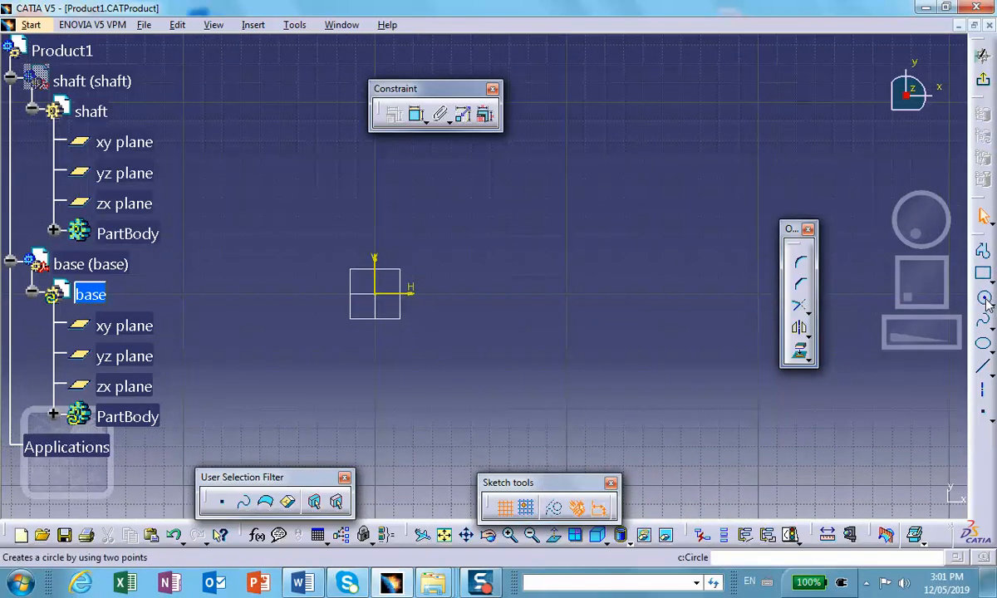
pyautogui.click(374, 293)
pyautogui.click(422, 329)
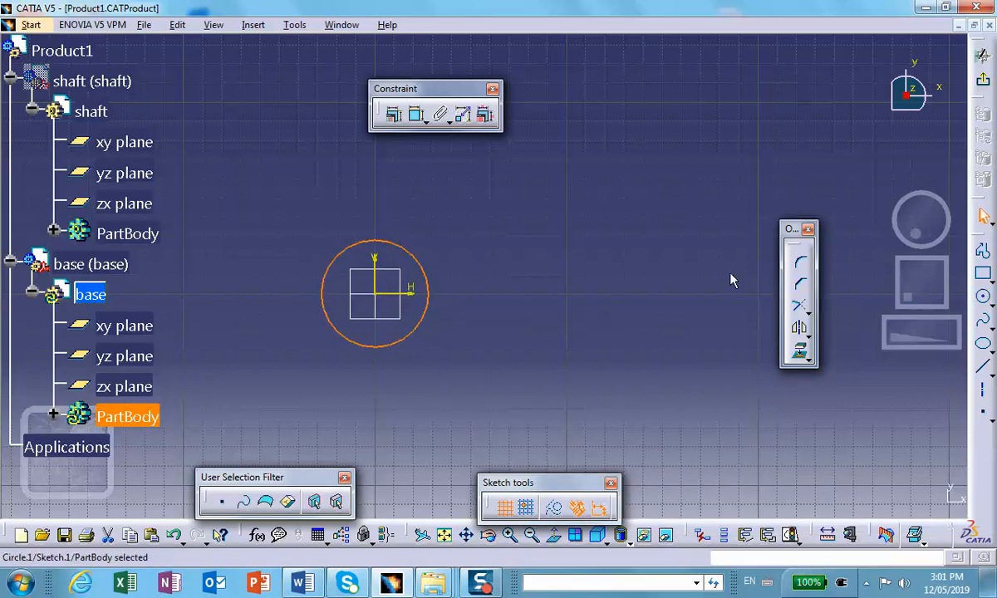
pyautogui.click(984, 296)
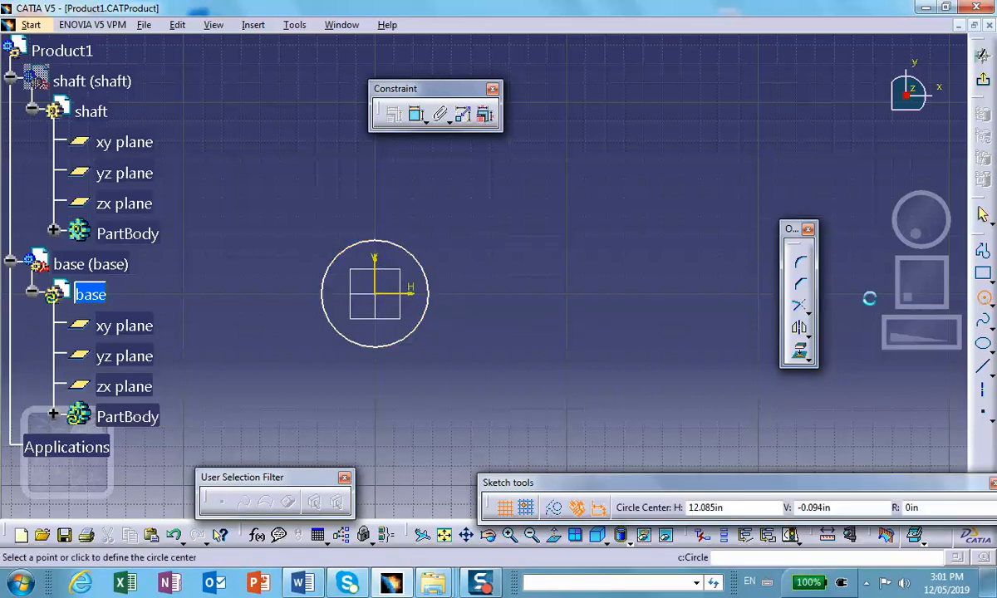
pyautogui.click(375, 301)
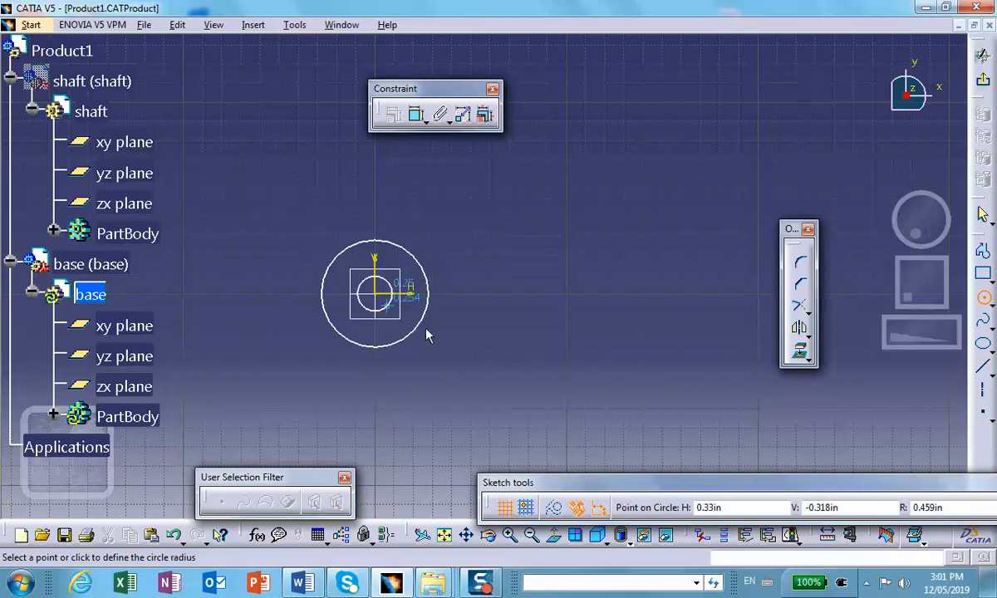
pyautogui.click(483, 351)
pyautogui.click(575, 325)
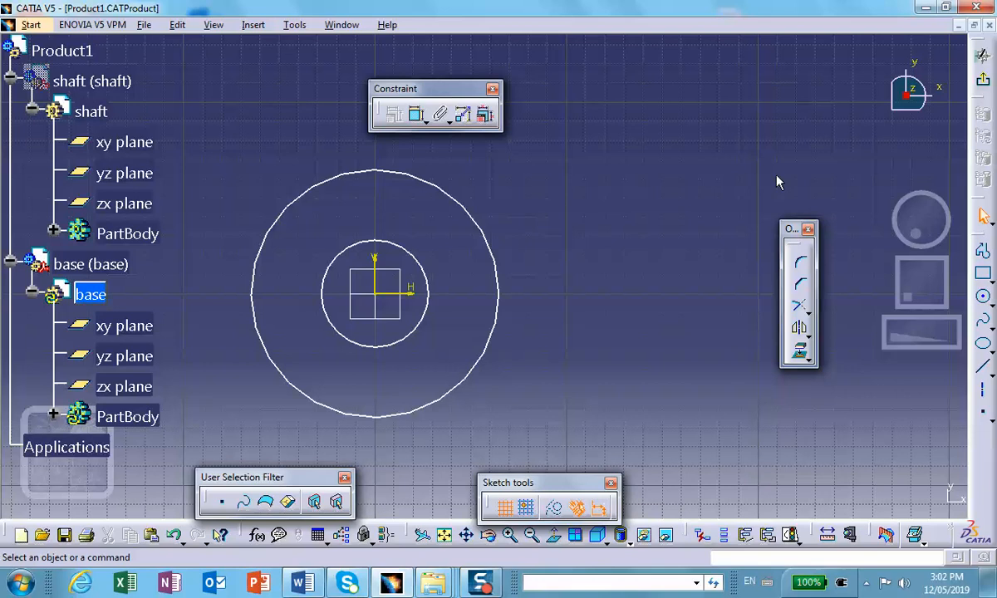
# Dimension the diameters of both circles and consult the hand-drawn shaft and flange diagram in Word before returning to CATIA.
pyautogui.click(416, 114)
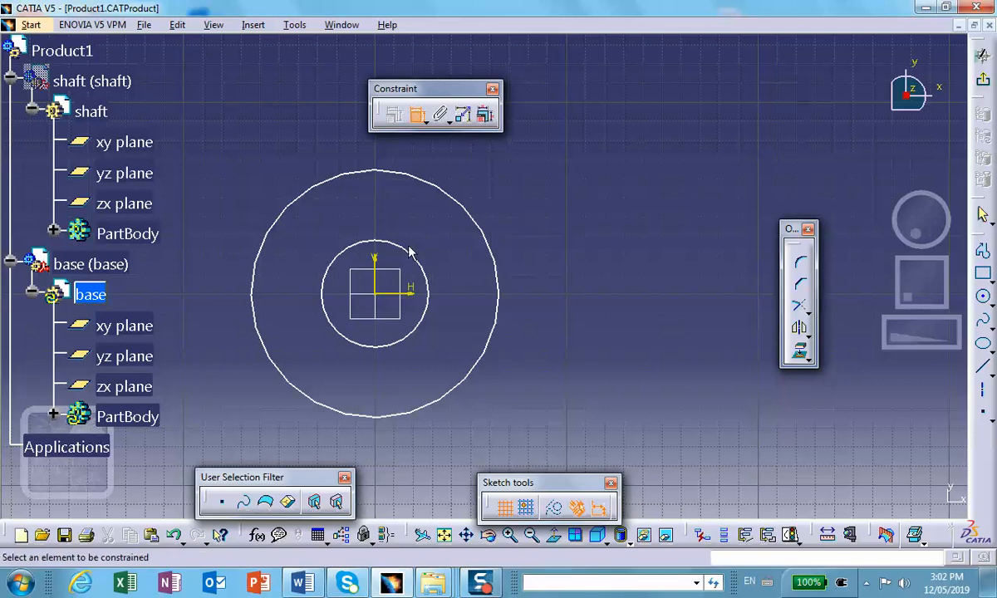
pyautogui.click(409, 255)
pyautogui.click(424, 227)
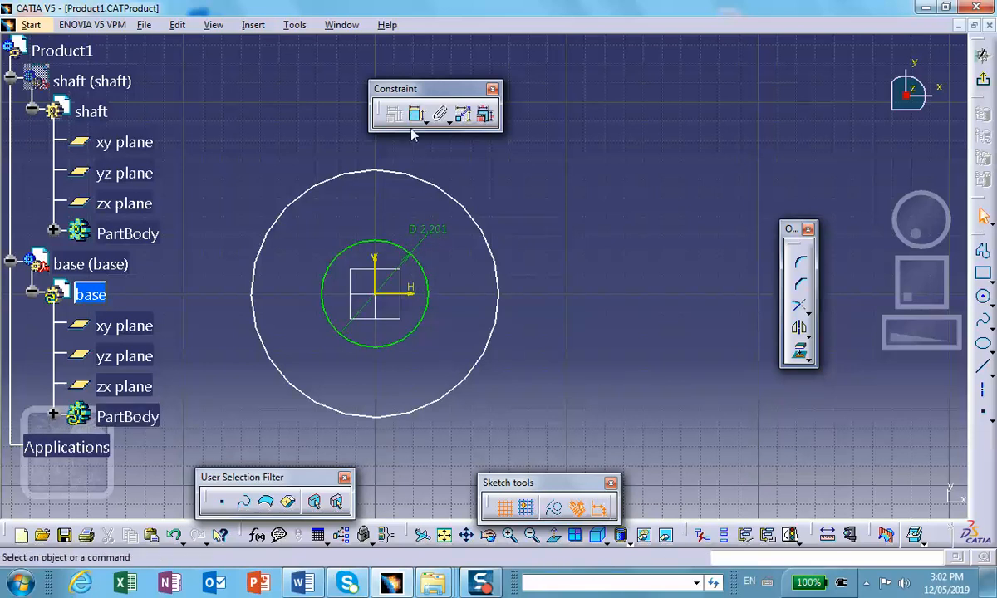
pyautogui.click(417, 114)
pyautogui.click(474, 223)
pyautogui.click(504, 185)
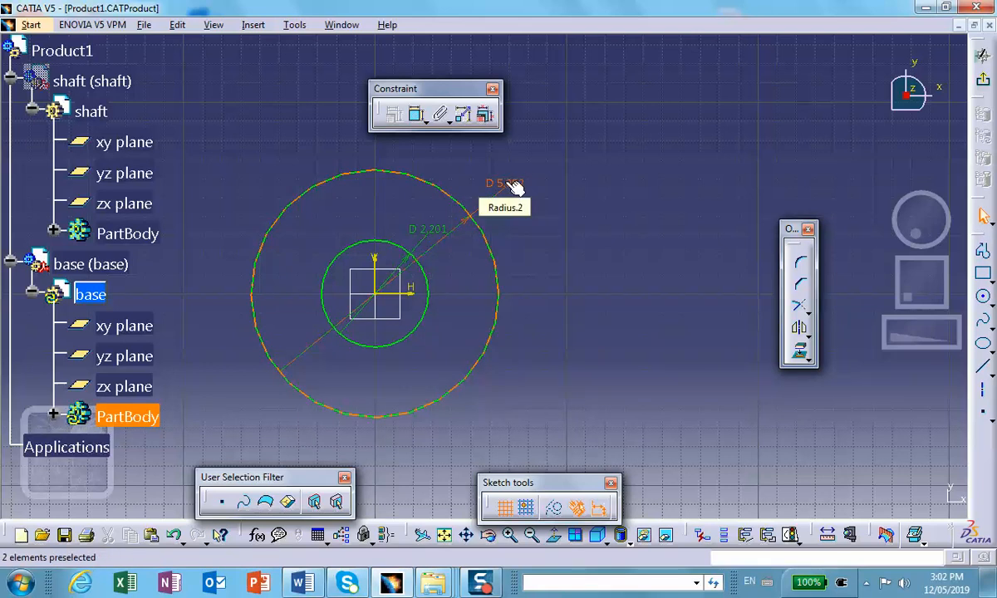
pyautogui.click(303, 584)
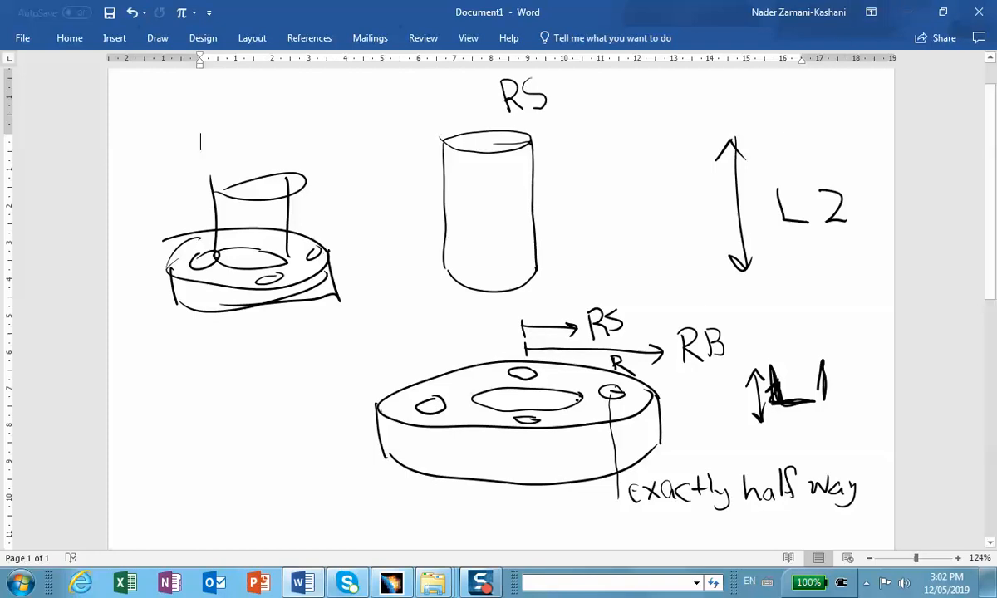
pyautogui.hotkey('alt', 'Tab')
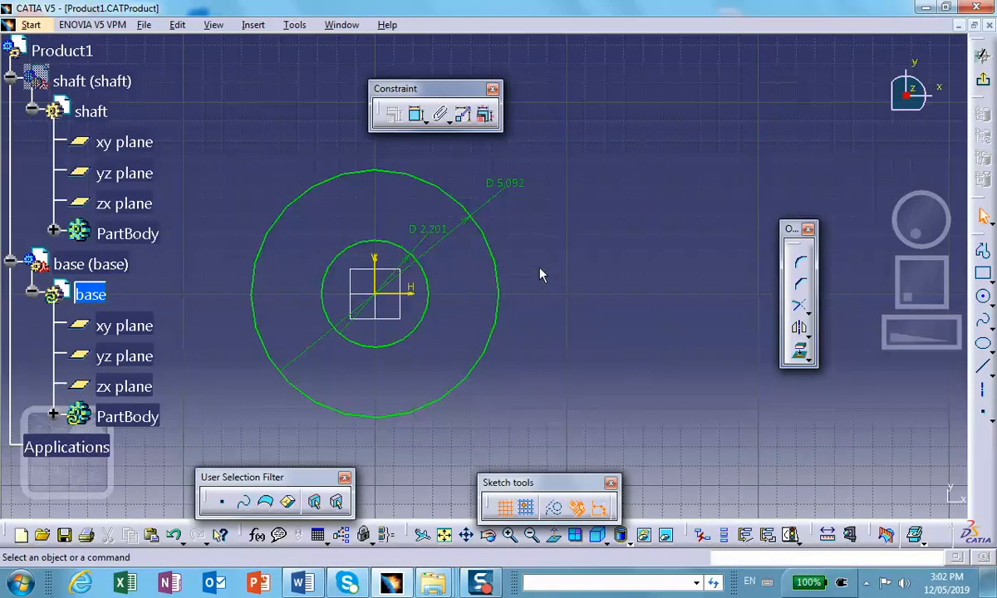
# Exit the sketch and pad the two-circle profile 0.787 in into a flat ring.
pyautogui.click(982, 55)
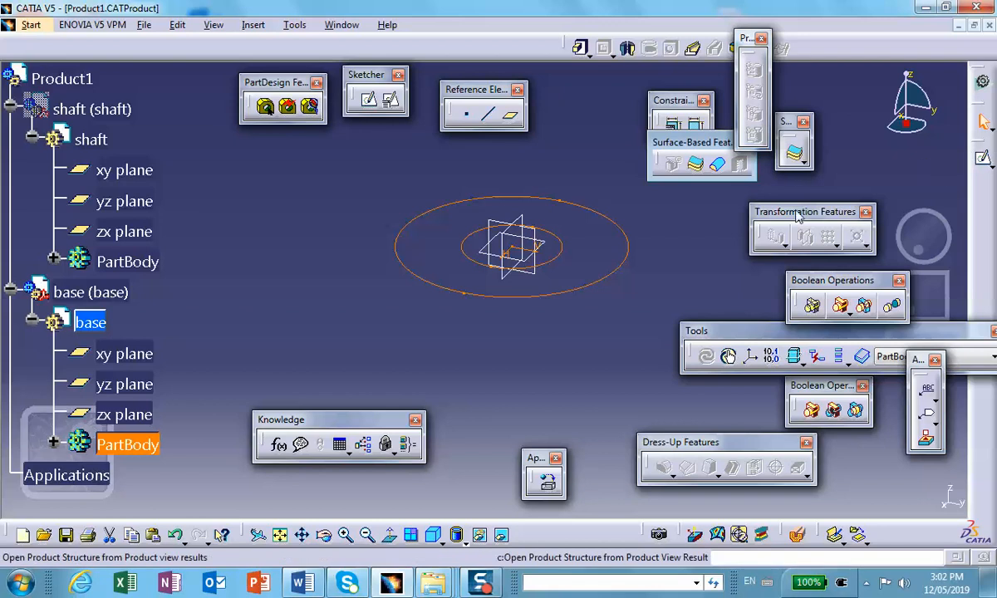
pyautogui.click(580, 47)
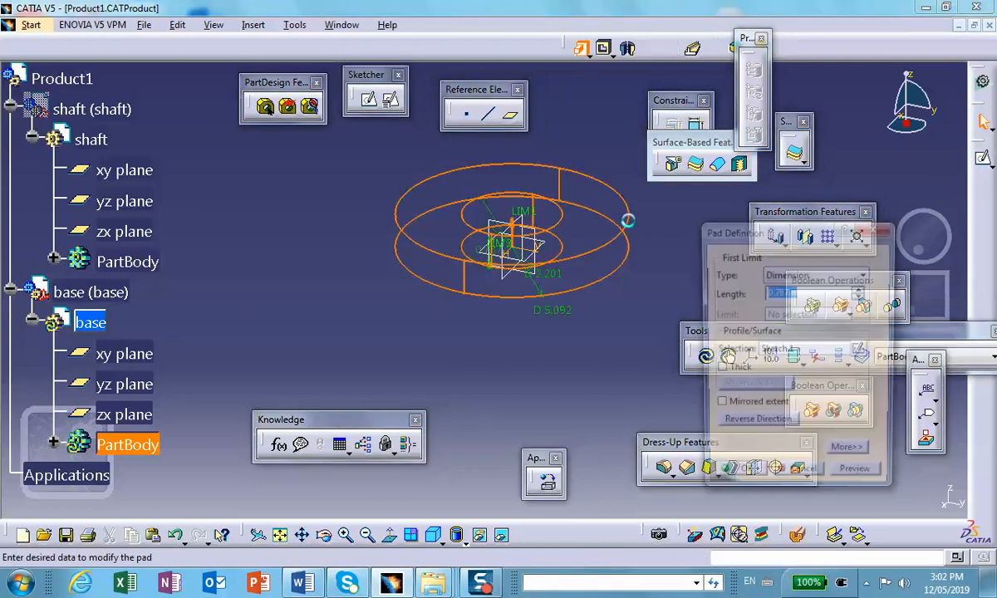
pyautogui.click(735, 479)
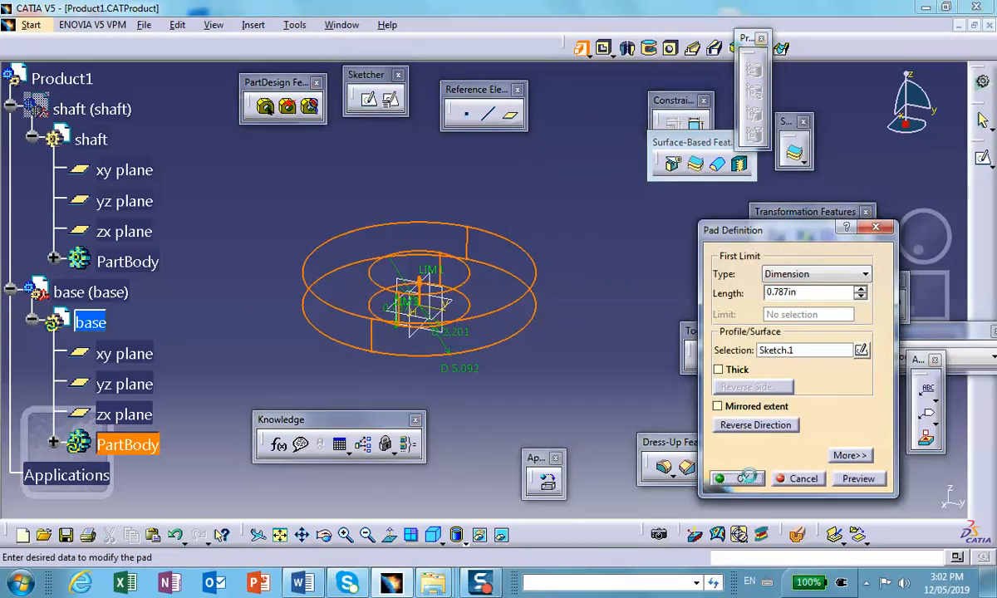
# On the ring's top face, sketch a circle about 0.55 in in diameter on the horizontal axis, about 1.81 in from the origin.
pyautogui.click(504, 261)
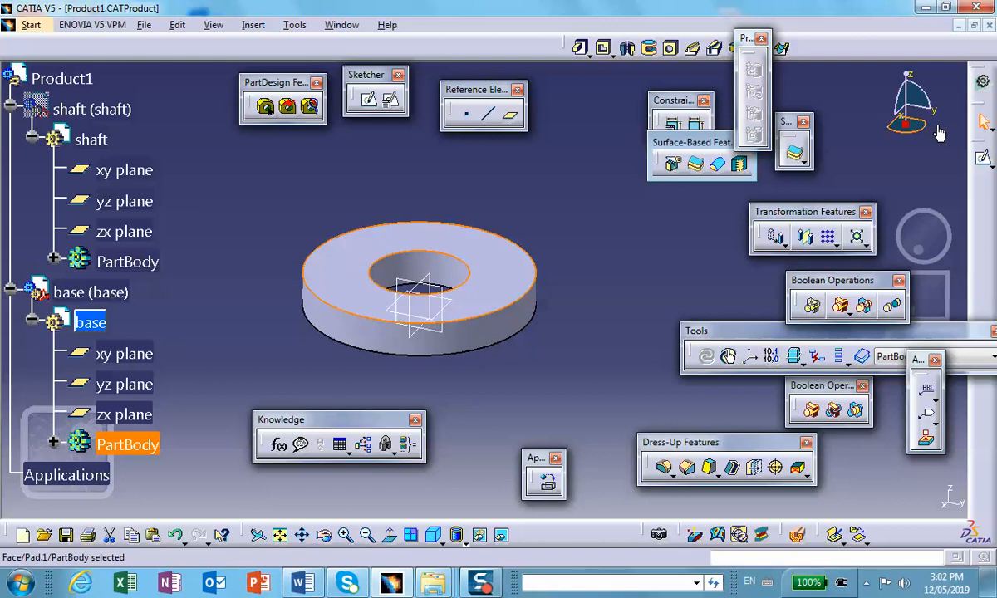
pyautogui.click(984, 162)
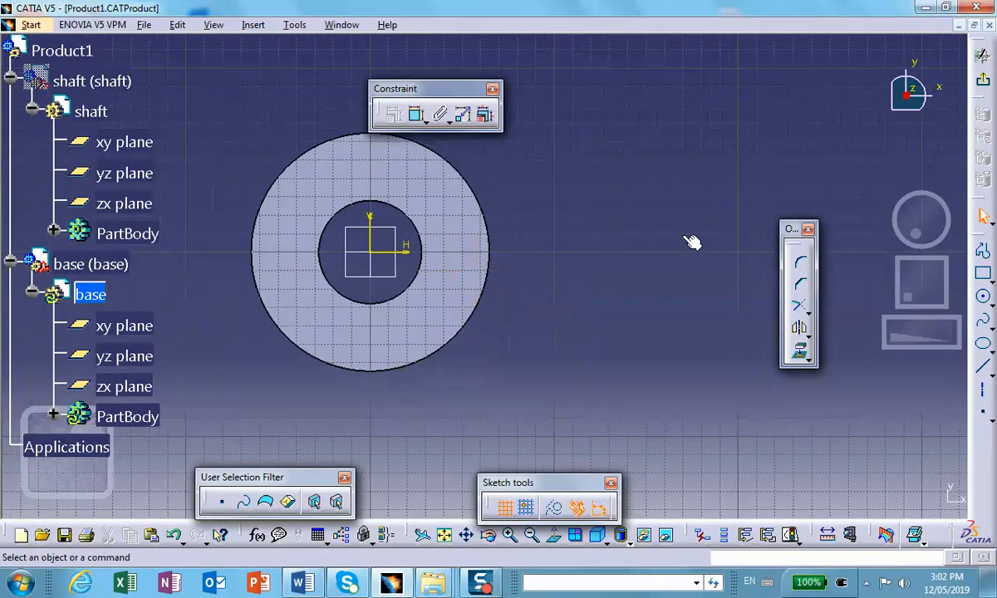
pyautogui.click(983, 297)
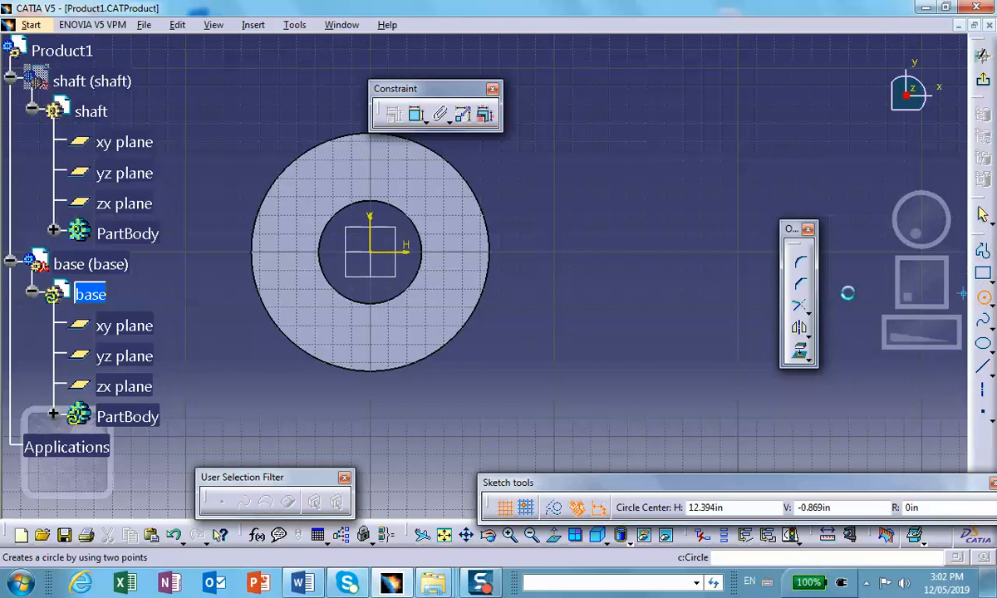
pyautogui.click(457, 253)
pyautogui.click(468, 259)
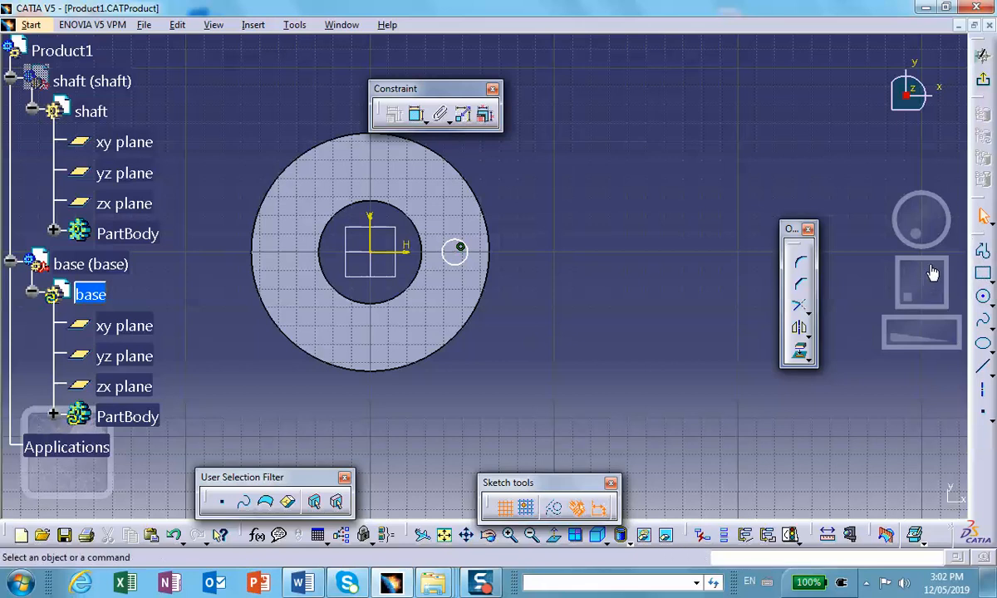
# Dimension the small circle's diameter and the horizontal distance of its centre from the vertical axis.
pyautogui.click(416, 117)
pyautogui.click(462, 248)
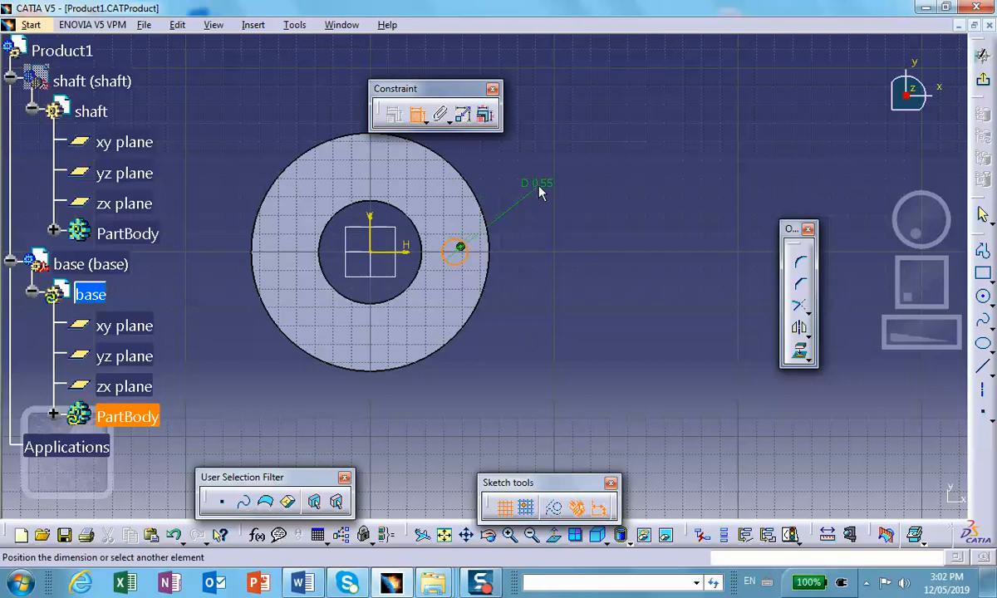
pyautogui.click(408, 254)
pyautogui.click(457, 254)
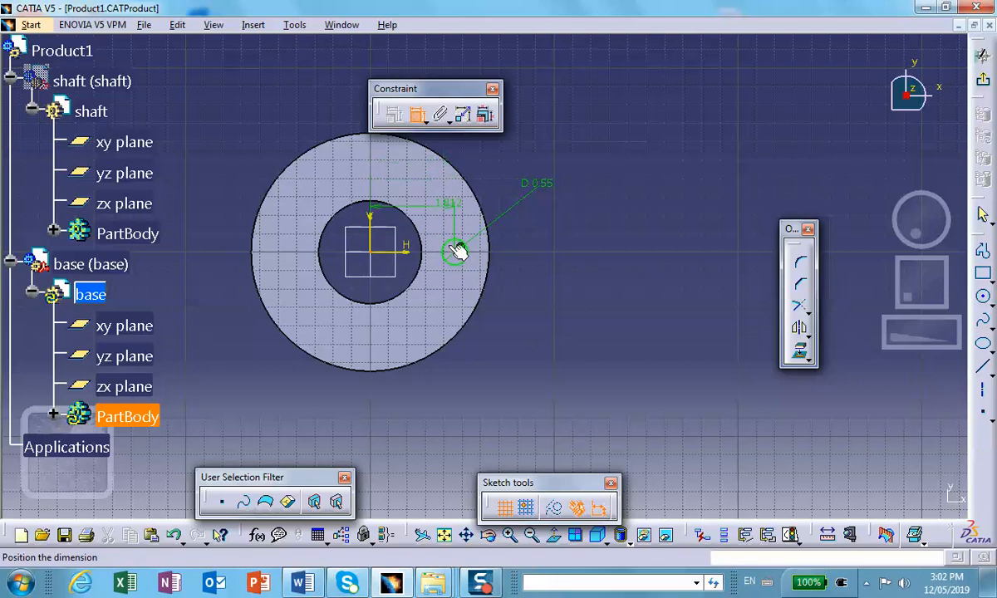
pyautogui.click(403, 422)
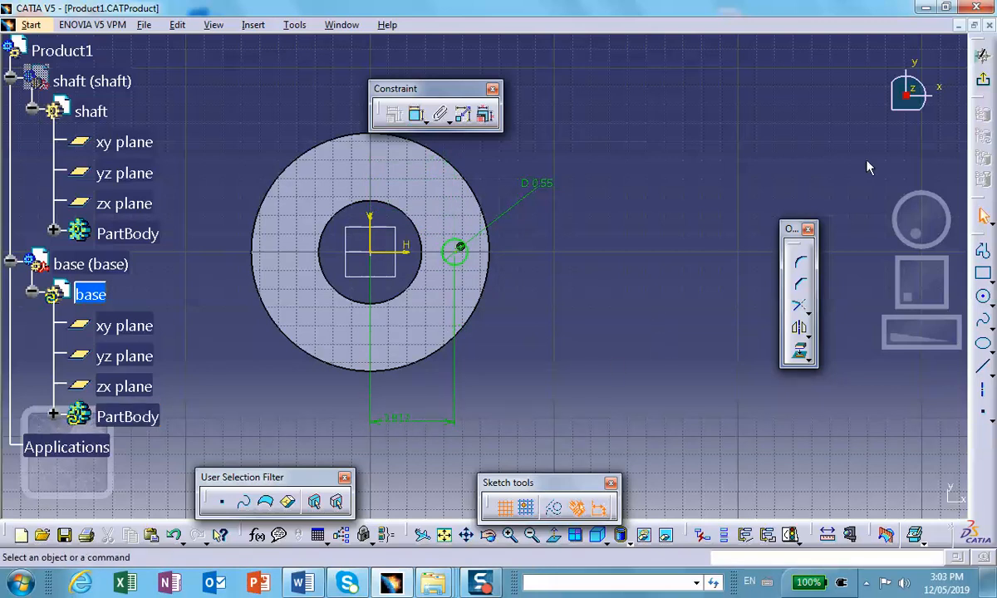
# Exit the sketch and cut the small circle through the ring as a pocket with the limit type Up to last.
pyautogui.click(984, 79)
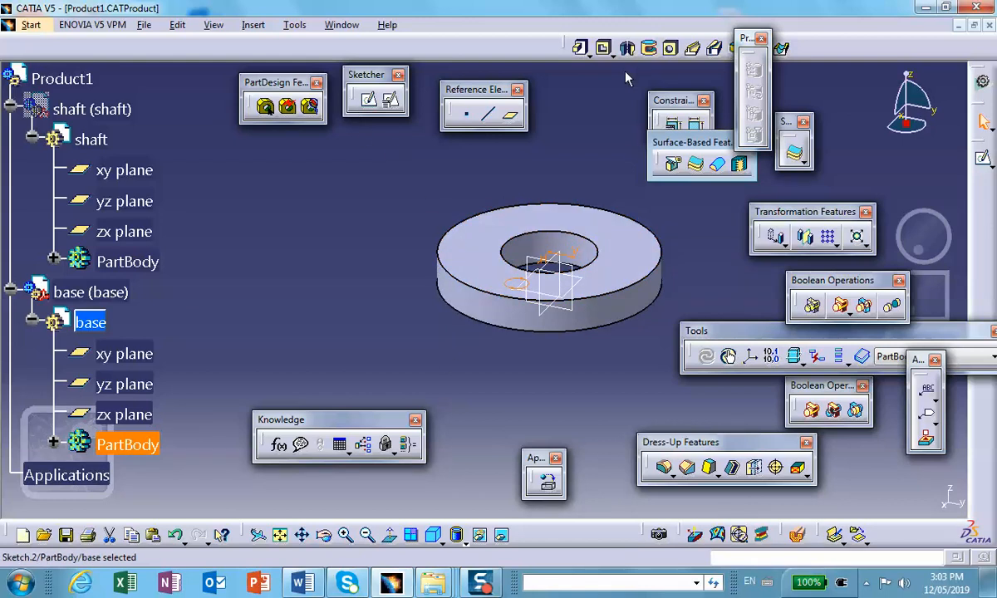
pyautogui.click(603, 47)
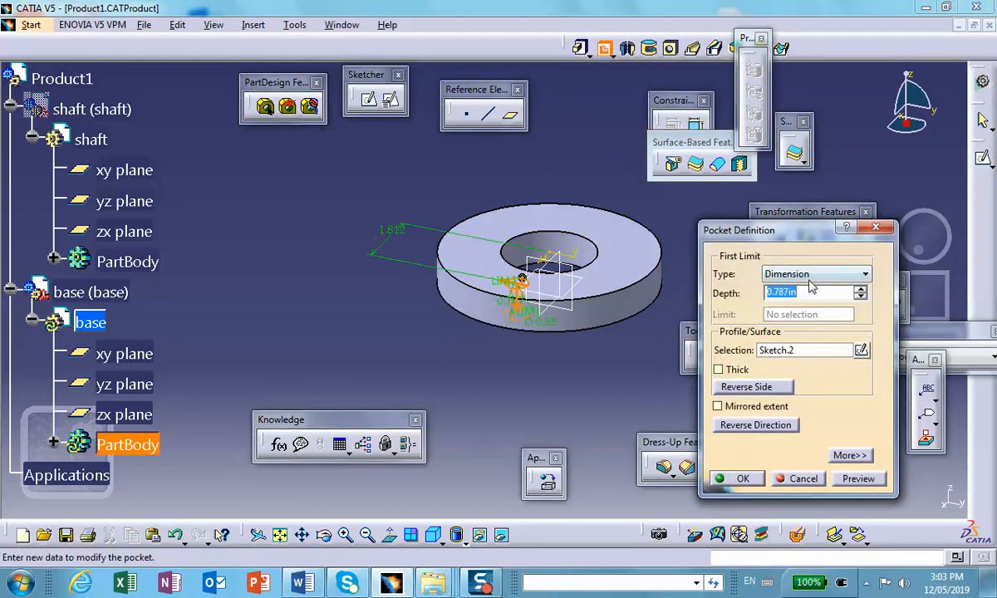
pyautogui.click(810, 277)
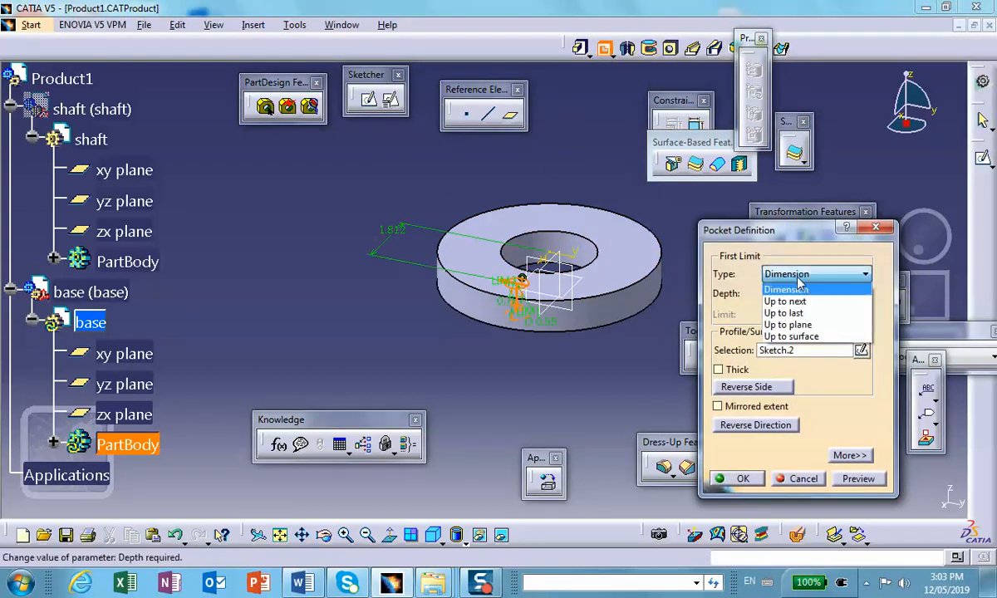
pyautogui.click(785, 317)
pyautogui.click(733, 479)
pyautogui.moveTo(602, 396); pyautogui.dragTo(503, 341, button='middle')
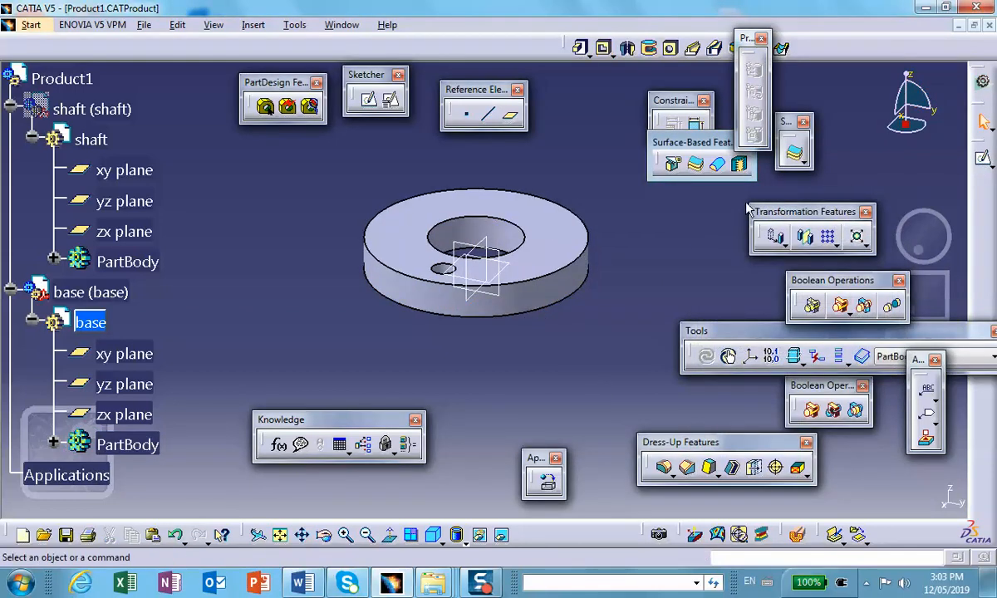
# Start a circular pattern in the base part and define it as a complete crown with 4 instances.
pyautogui.scroll(-2, 147, 239)
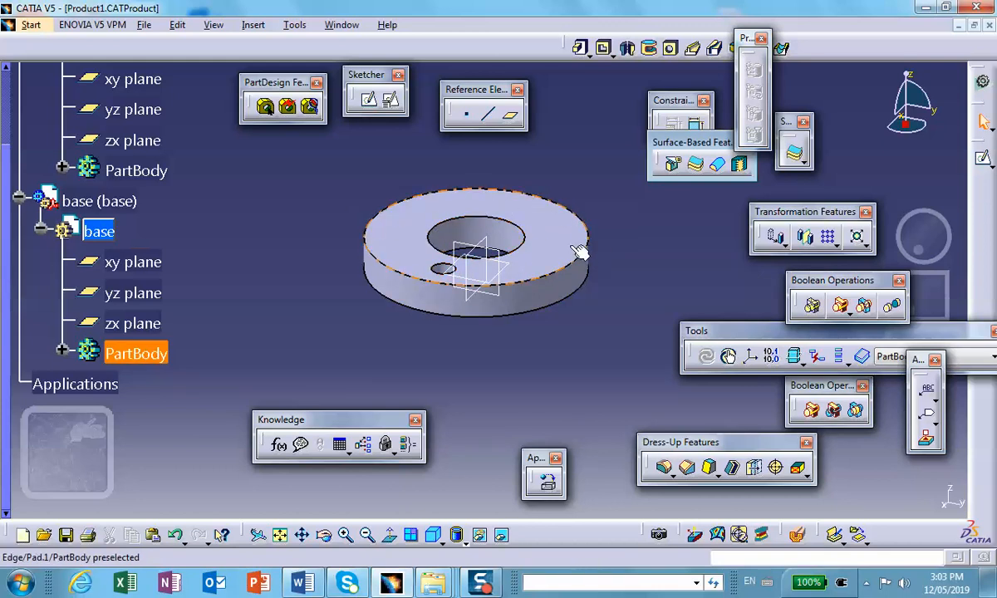
pyautogui.scroll(-1, 239, 289)
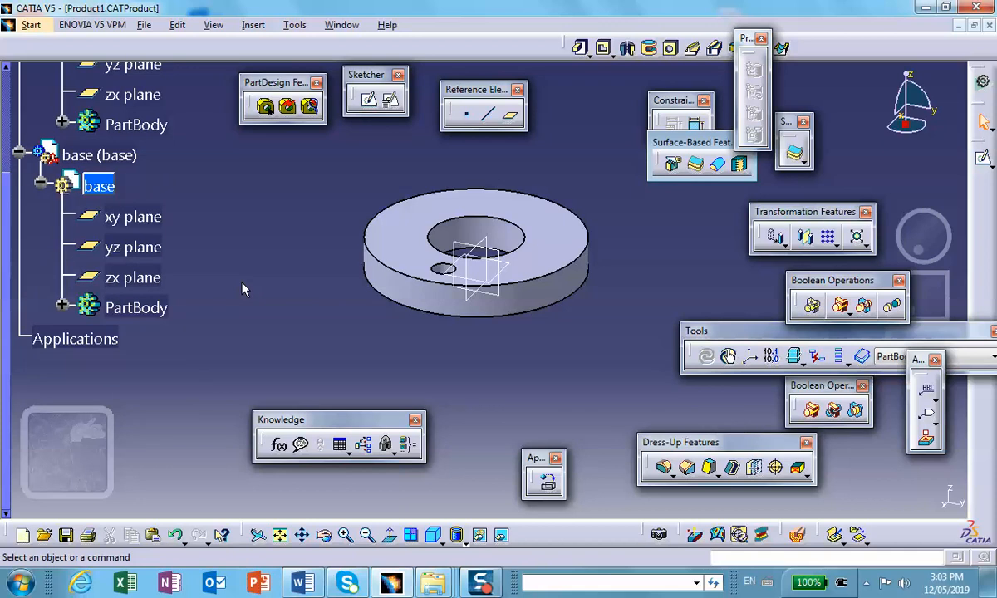
pyautogui.scroll(-1, 243, 289)
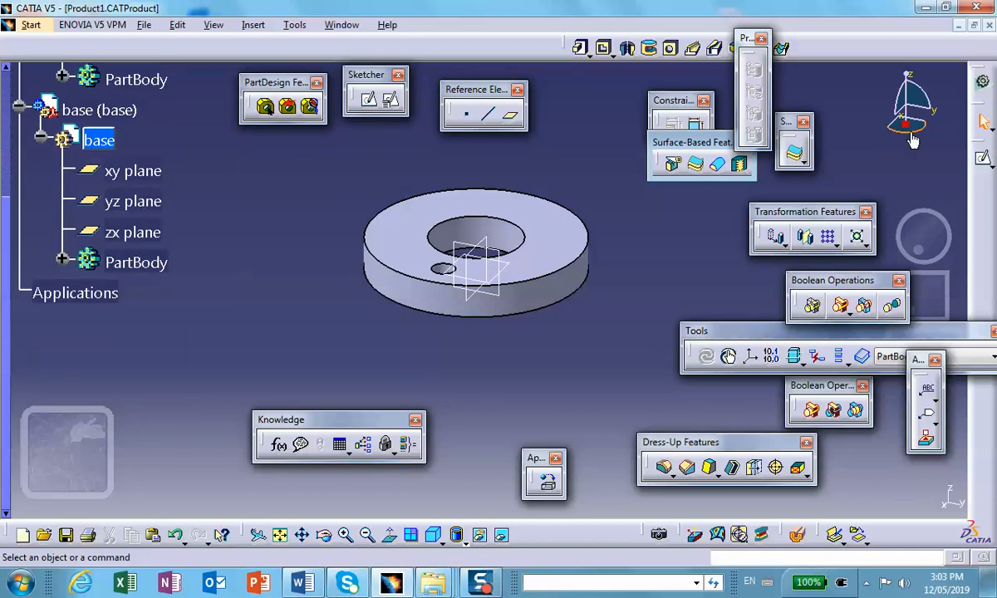
pyautogui.click(834, 244)
pyautogui.click(880, 258)
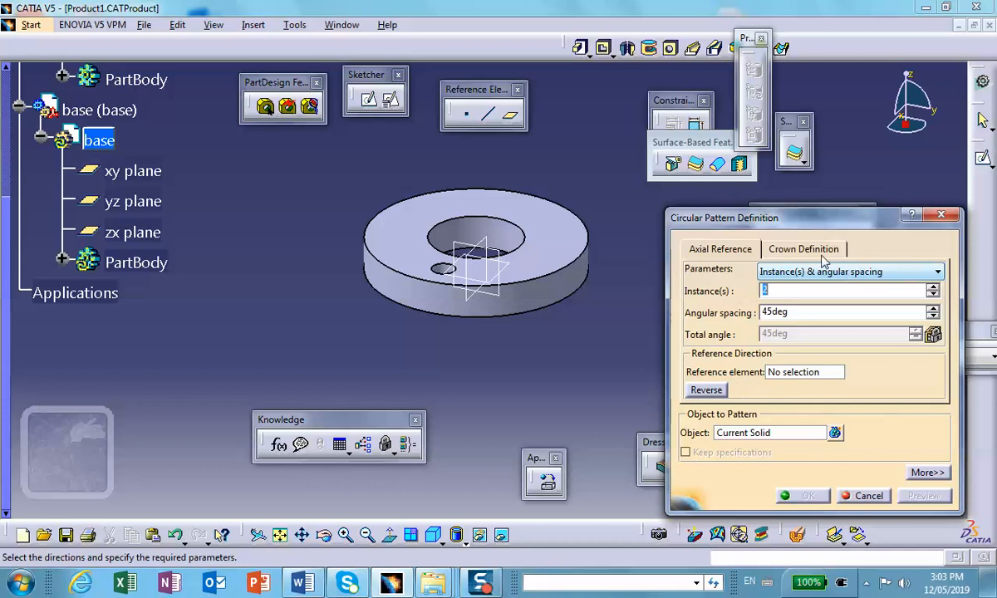
pyautogui.click(785, 272)
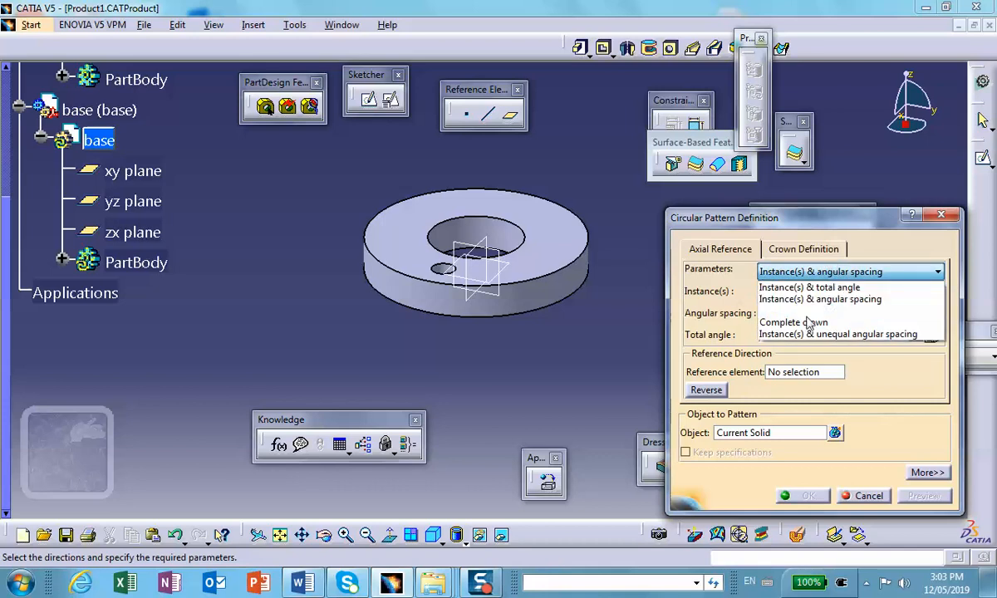
pyautogui.click(794, 322)
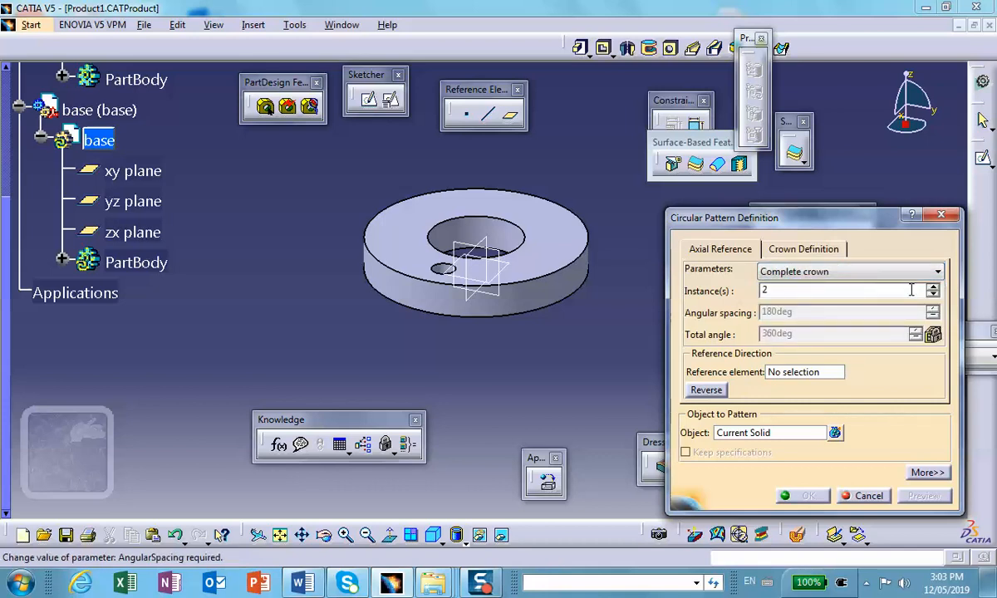
pyautogui.moveTo(735, 283); pyautogui.dragTo(680, 284)
pyautogui.write('4')
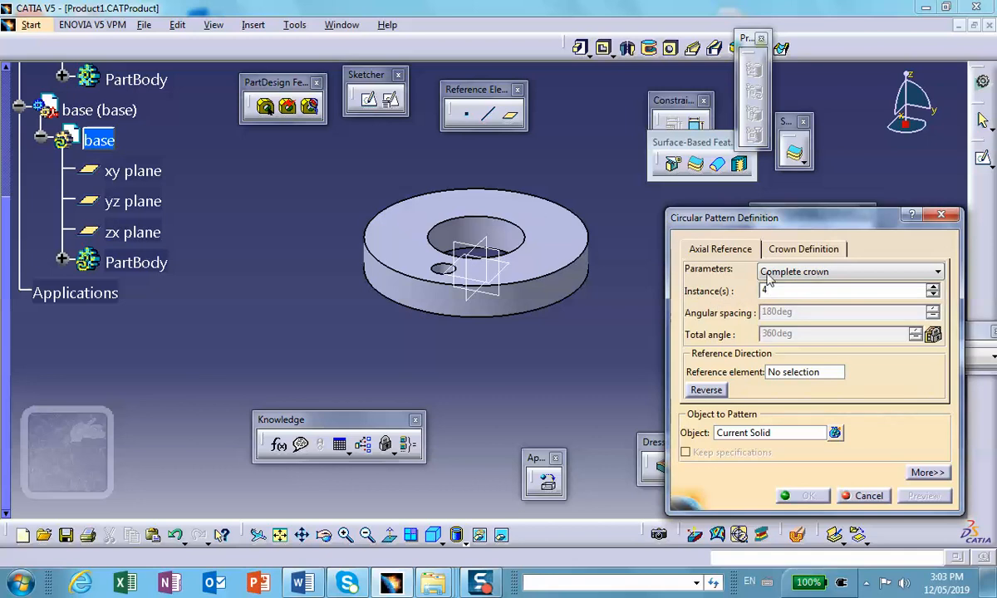
# Use the ring's top face as the pattern's reference element, choose the small hole's pocket as the object, and create the pattern.
pyautogui.click(791, 375)
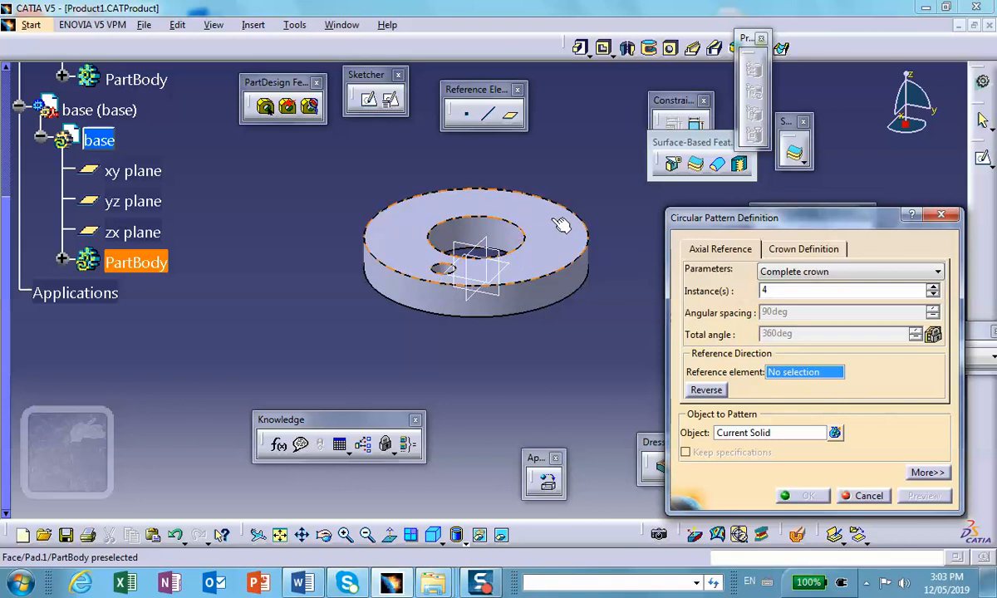
pyautogui.click(562, 224)
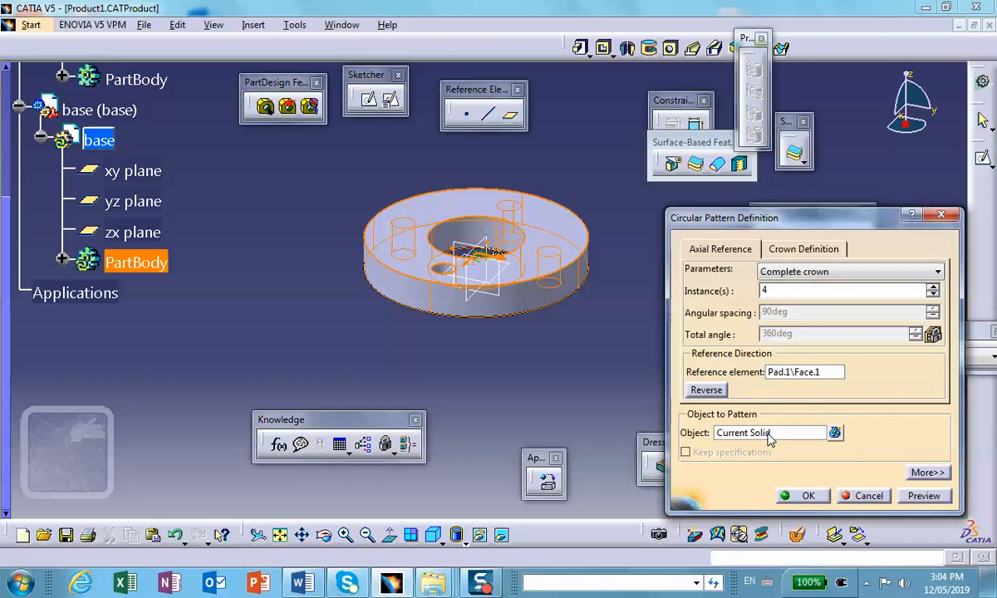
pyautogui.click(767, 433)
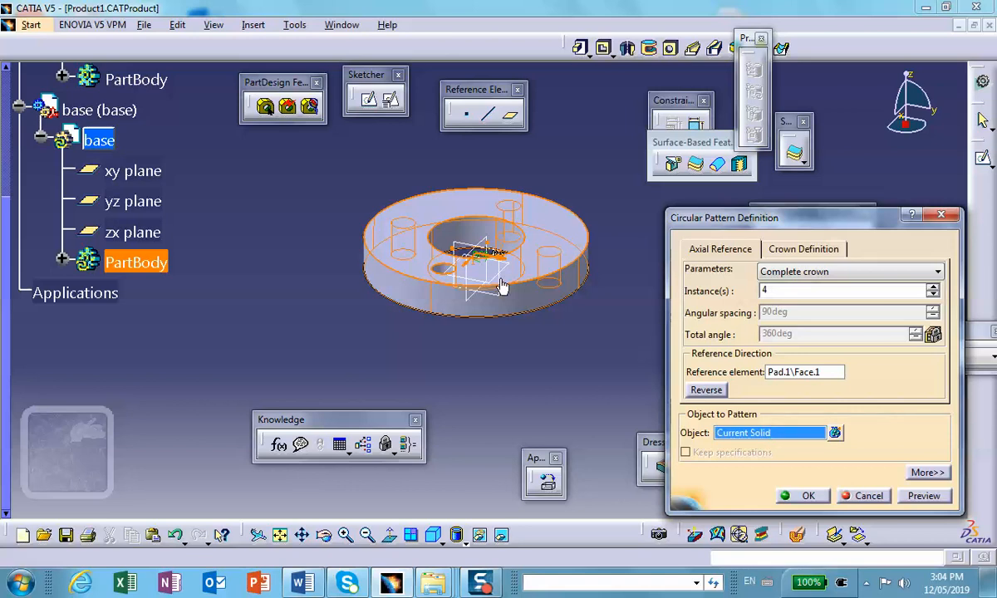
pyautogui.click(445, 271)
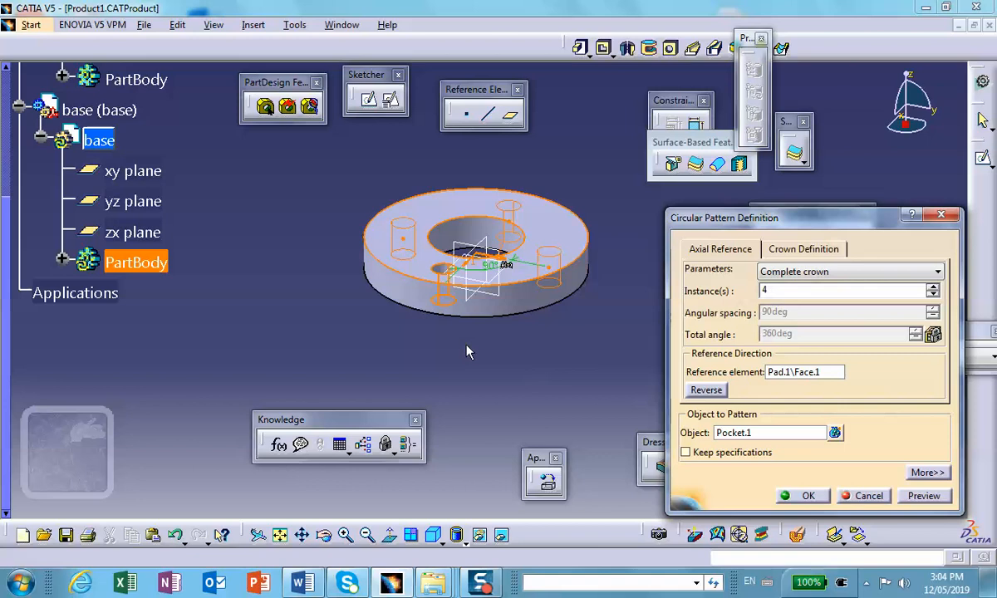
pyautogui.moveTo(765, 213); pyautogui.dragTo(722, 155)
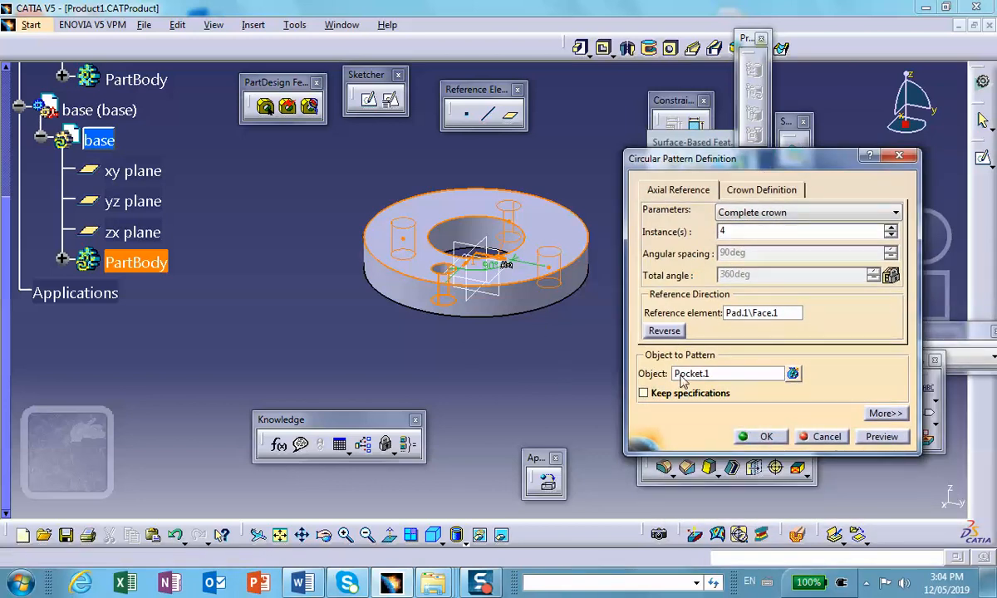
pyautogui.click(761, 437)
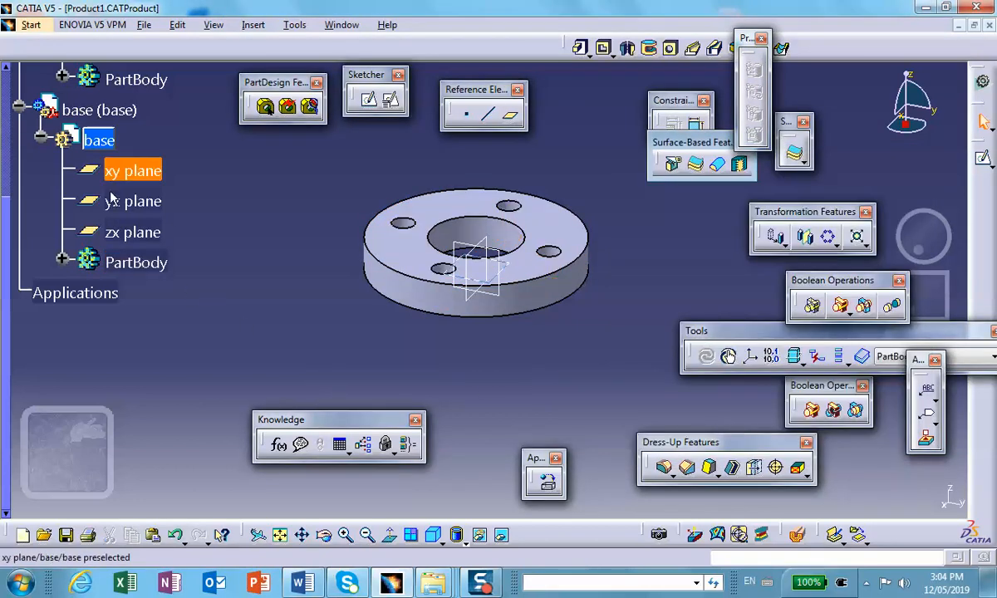
# Collapse the shaft and base branches of the tree, show the hidden shaft again, and activate the top-level Product1 for assembly work.
pyautogui.scroll(3, 108, 201)
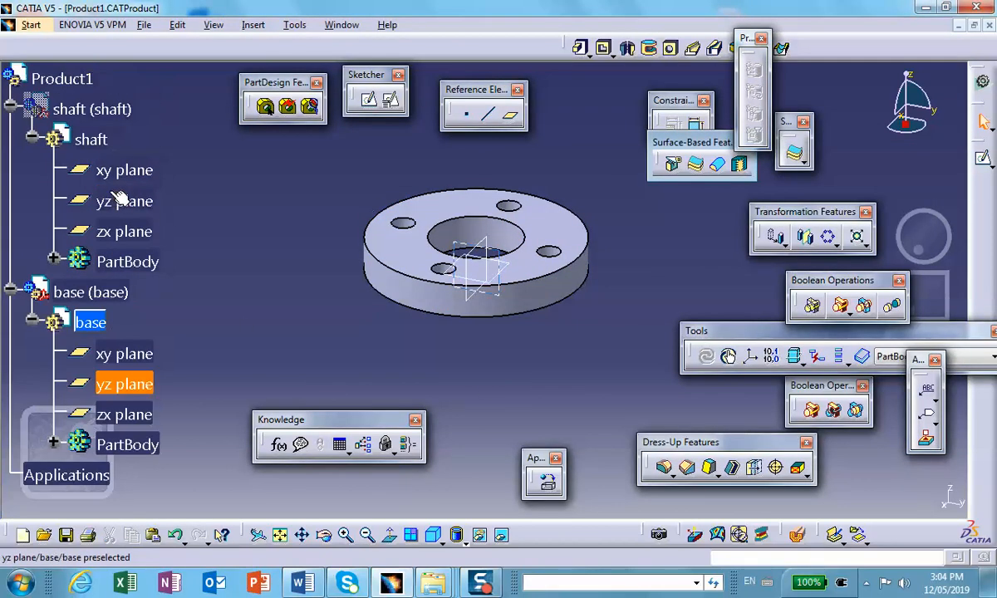
pyautogui.click(10, 109)
pyautogui.click(10, 139)
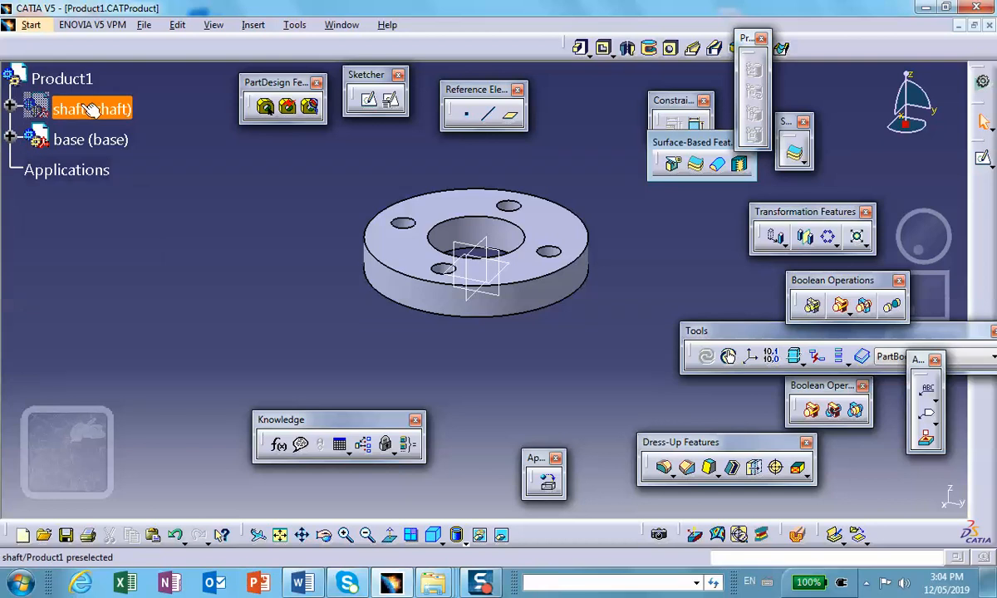
pyautogui.rightClick(90, 111)
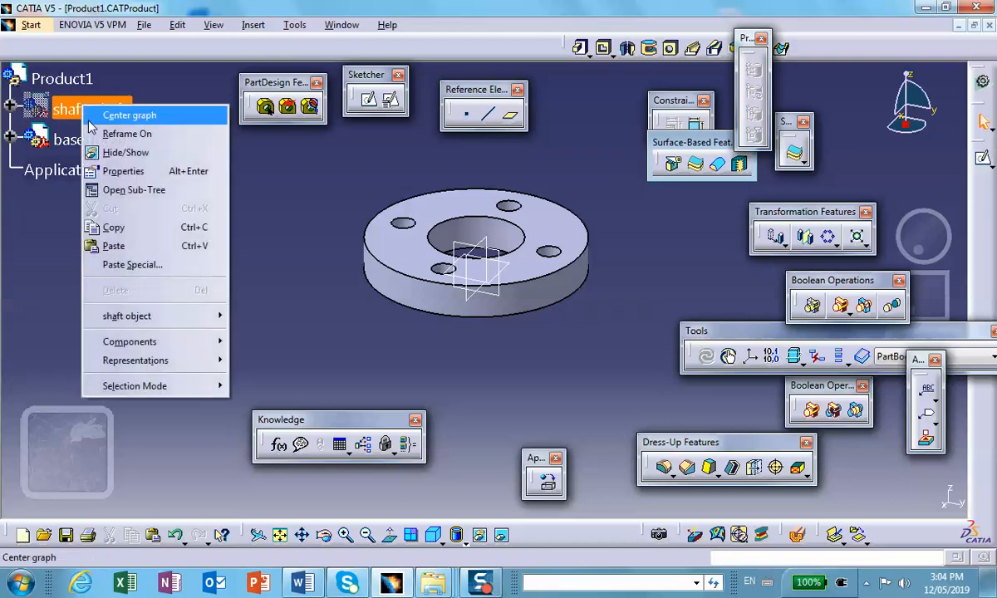
pyautogui.click(120, 154)
pyautogui.moveTo(227, 214); pyautogui.dragTo(204, 274, button='middle')
pyautogui.doubleClick(62, 79)
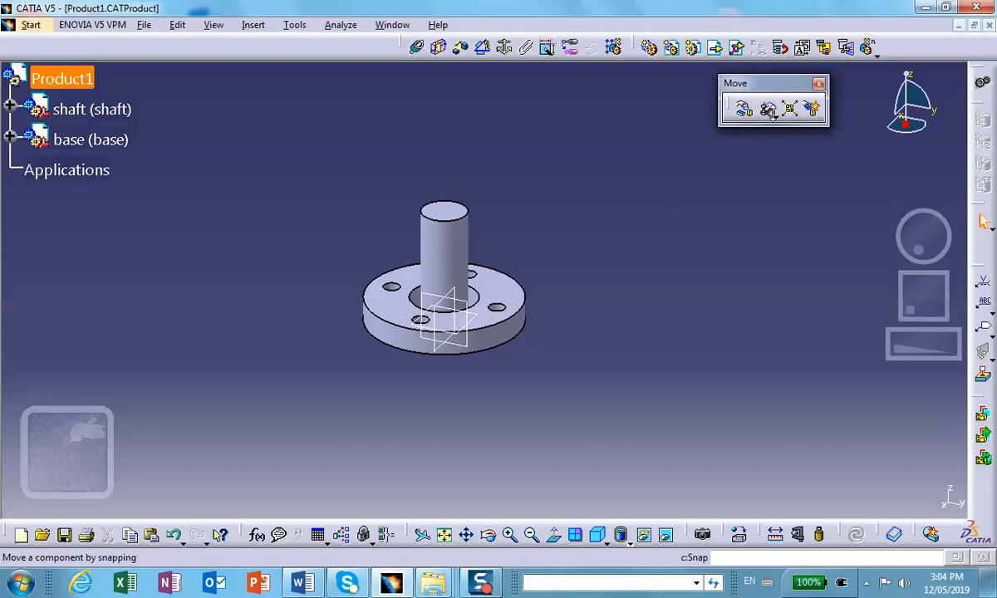
# Add a coincidence constraint between the shaft's axis and the central axis of the base flange.
pyautogui.moveTo(604, 222); pyautogui.dragTo(369, 120, button='middle')
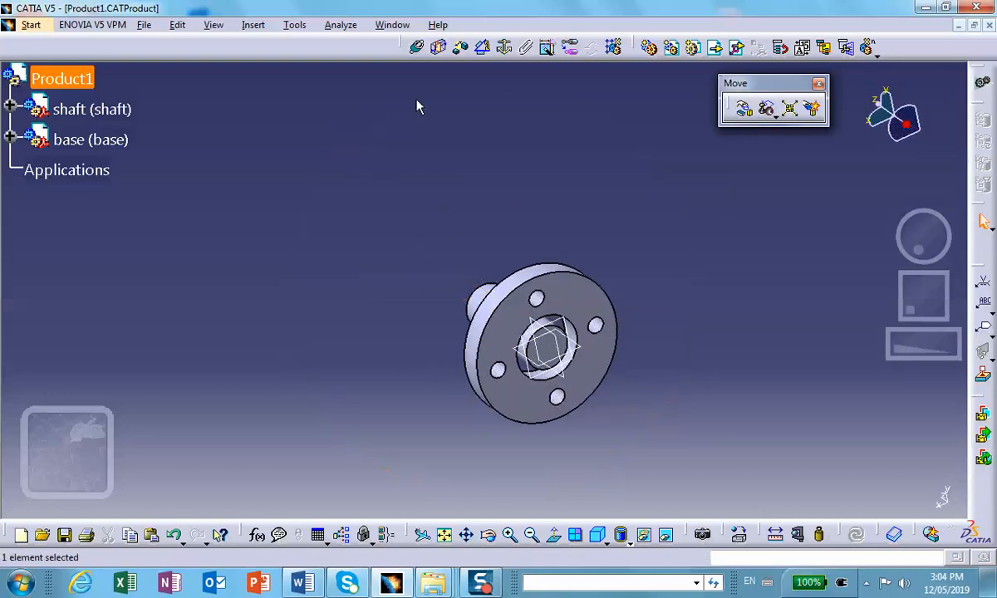
pyautogui.click(418, 47)
pyautogui.moveTo(495, 274); pyautogui.dragTo(557, 309, button='middle')
pyautogui.click(415, 279)
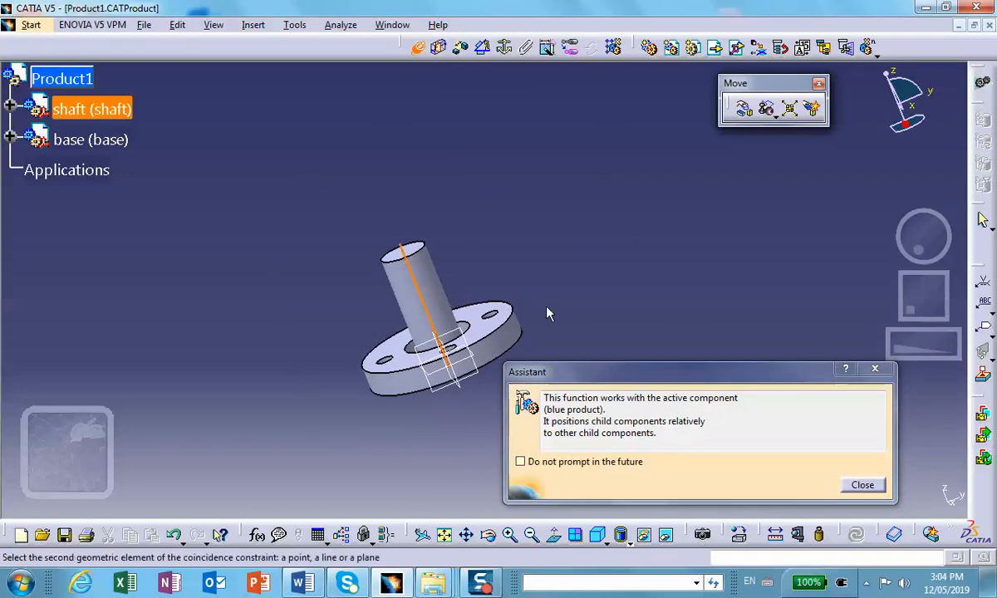
pyautogui.click(504, 350)
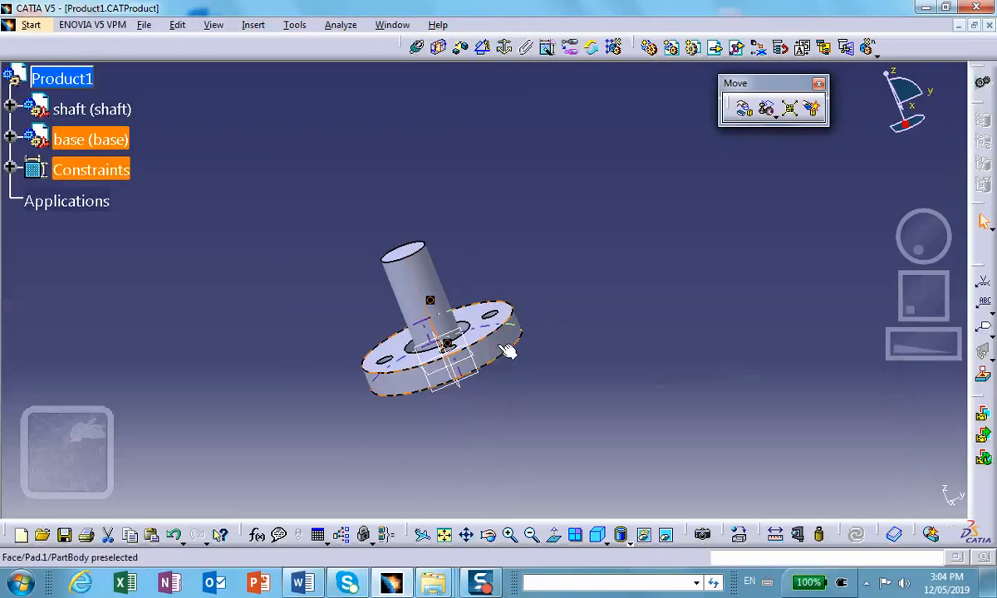
# Make the shaft's lower end face coincident with the underside of the base, with the orientation set to Same.
pyautogui.click(417, 47)
pyautogui.moveTo(572, 341); pyautogui.dragTo(356, 163, button='middle')
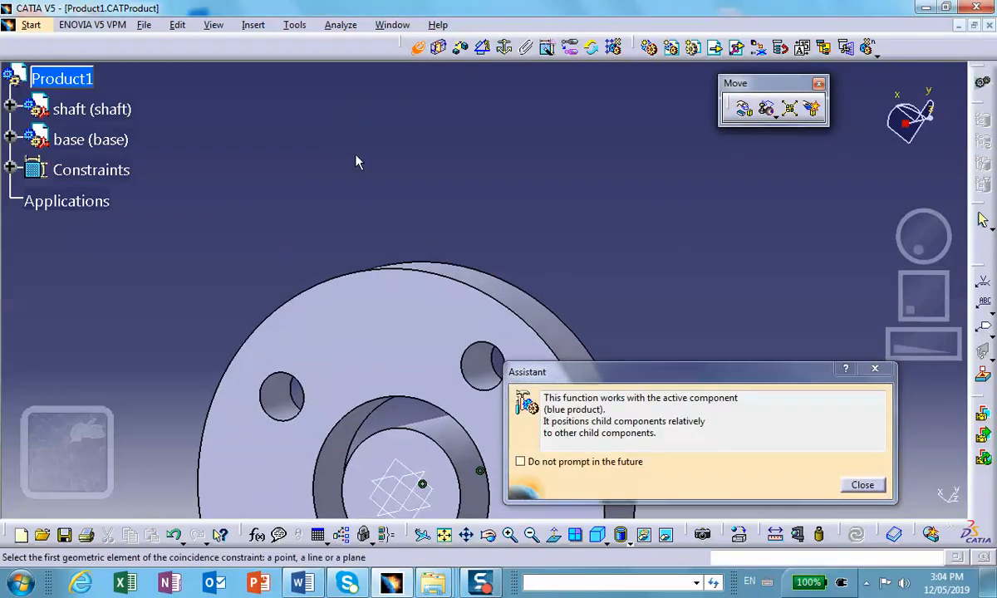
pyautogui.click(408, 392)
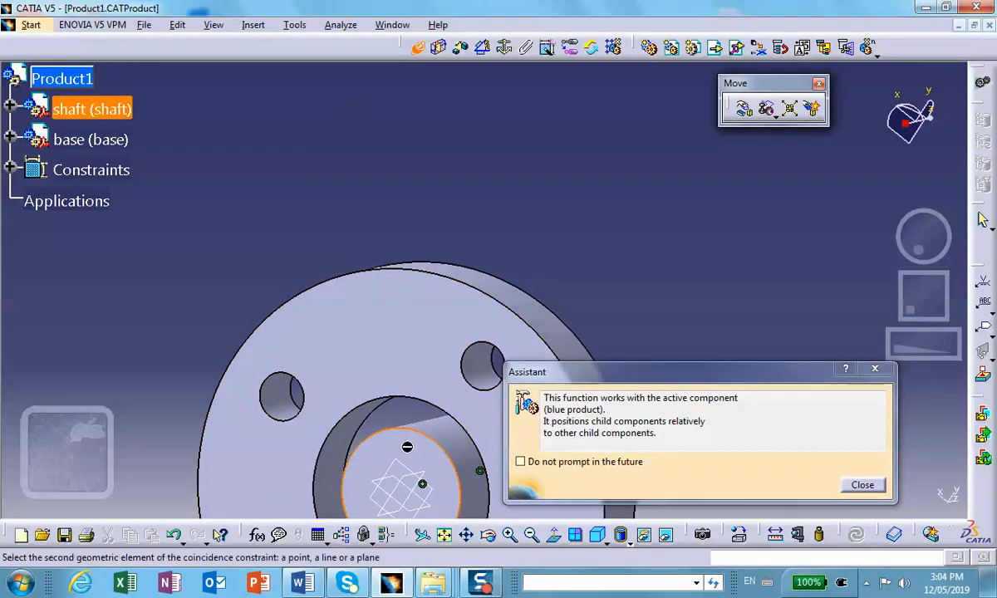
pyautogui.click(380, 331)
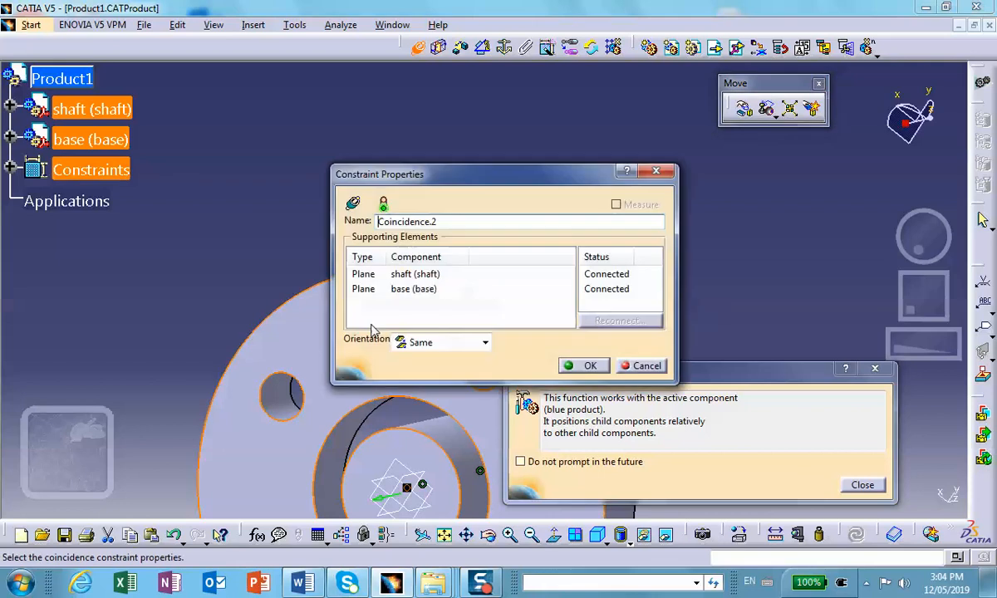
pyautogui.click(591, 362)
pyautogui.moveTo(460, 218); pyautogui.dragTo(559, 495, button='middle')
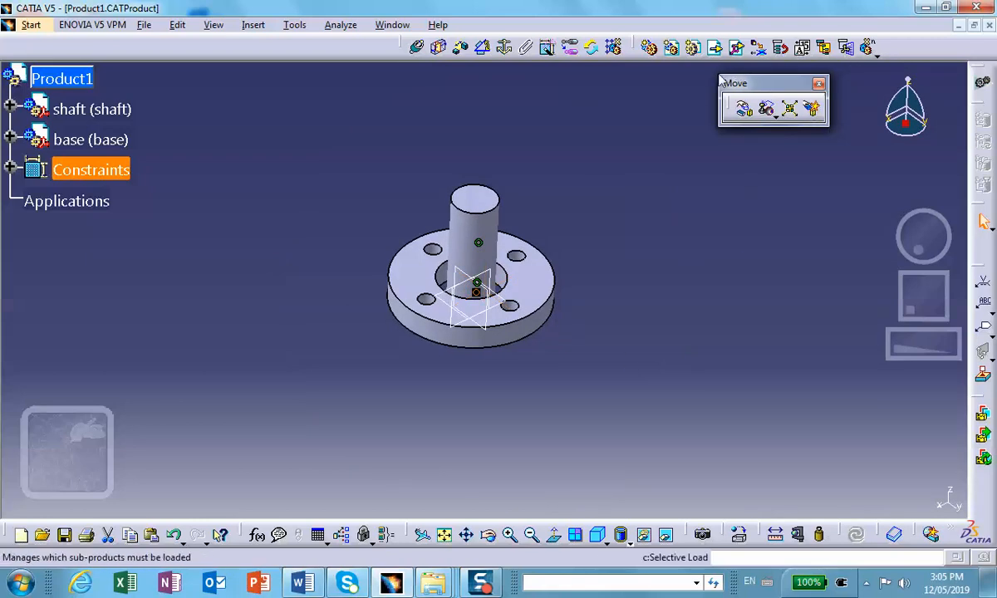
# Rotate the shaft about the Y axis and the base about the X axis, without respect to constraints, to break their alignment.
pyautogui.click(744, 108)
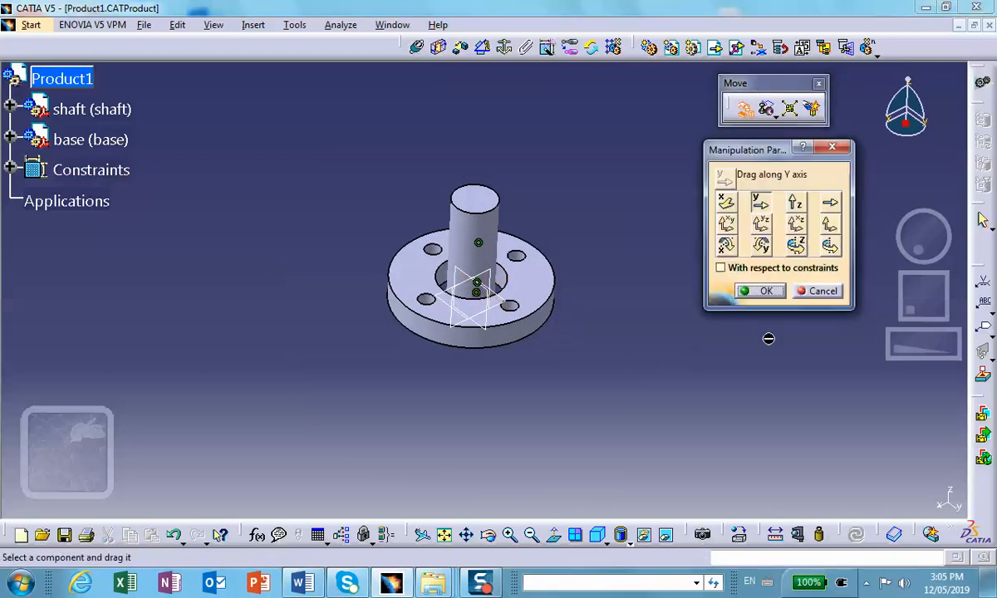
pyautogui.click(797, 246)
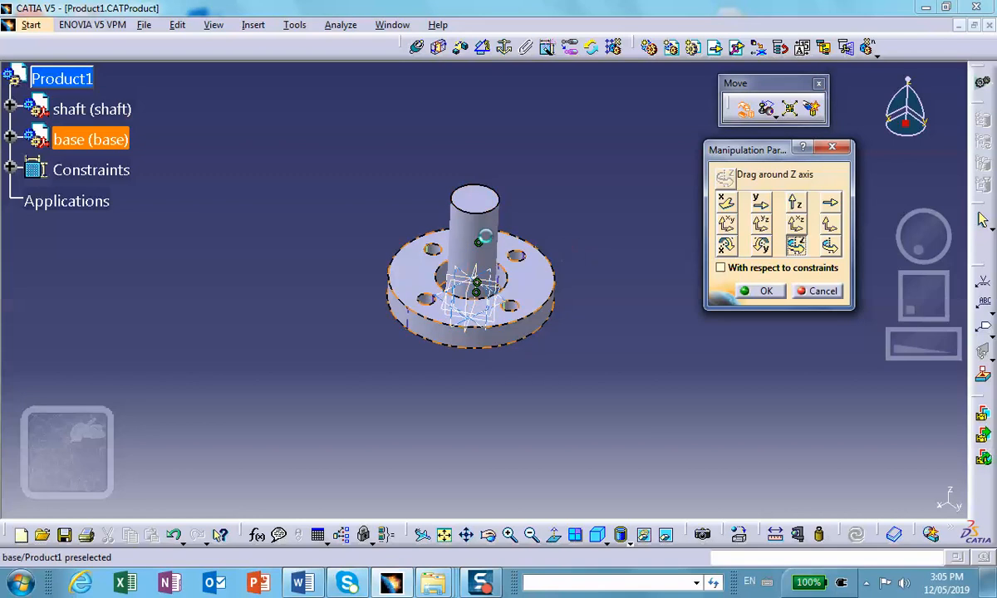
pyautogui.click(761, 246)
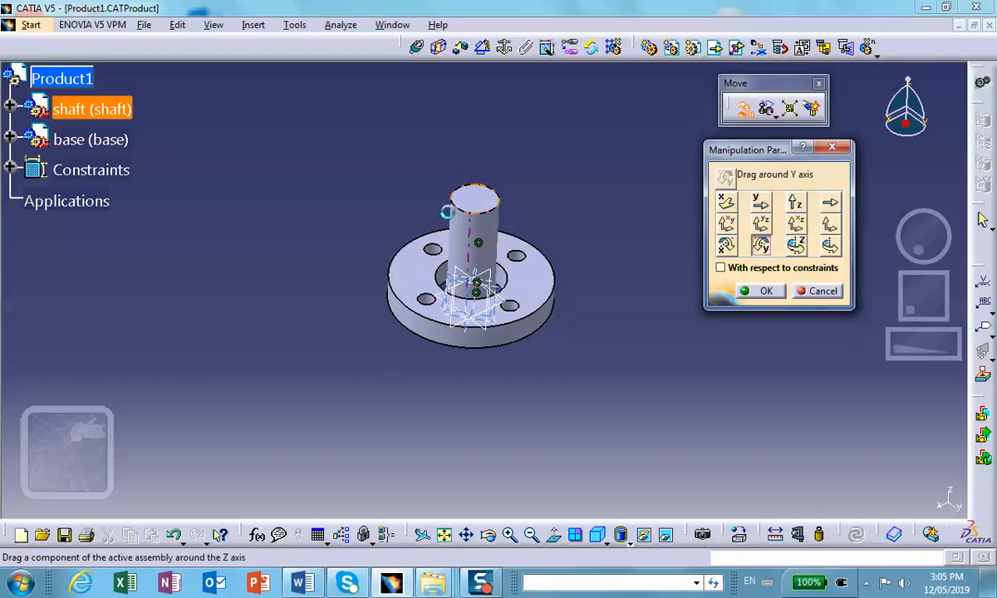
pyautogui.moveTo(478, 218); pyautogui.dragTo(599, 262)
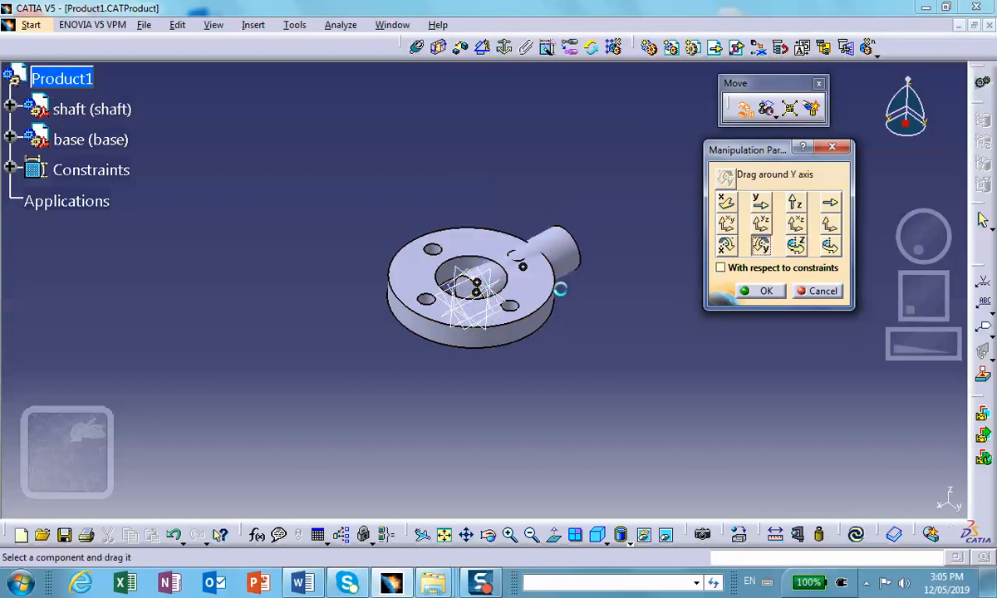
pyautogui.click(726, 246)
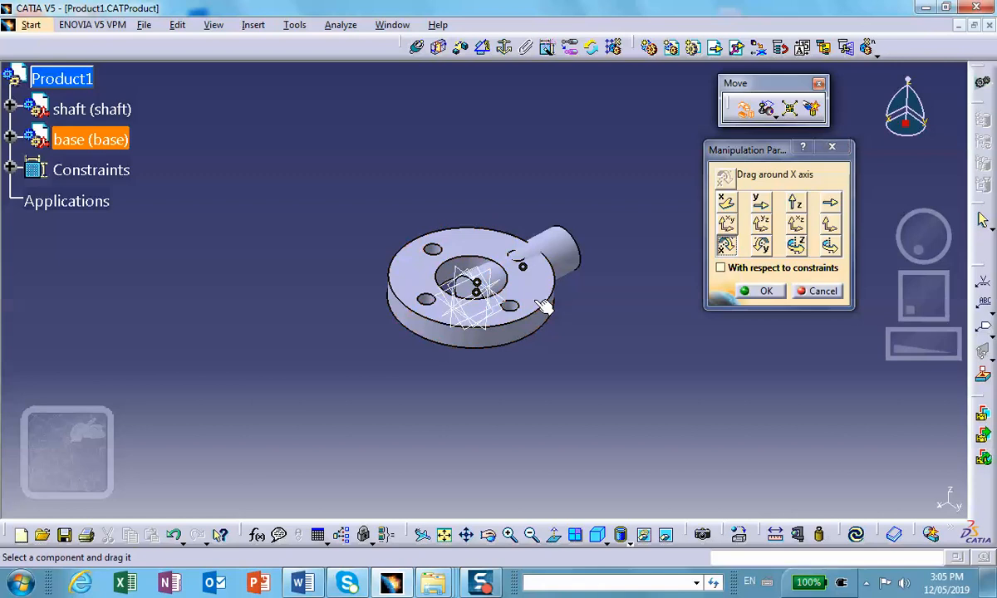
pyautogui.moveTo(545, 305); pyautogui.dragTo(502, 363)
pyautogui.click(763, 291)
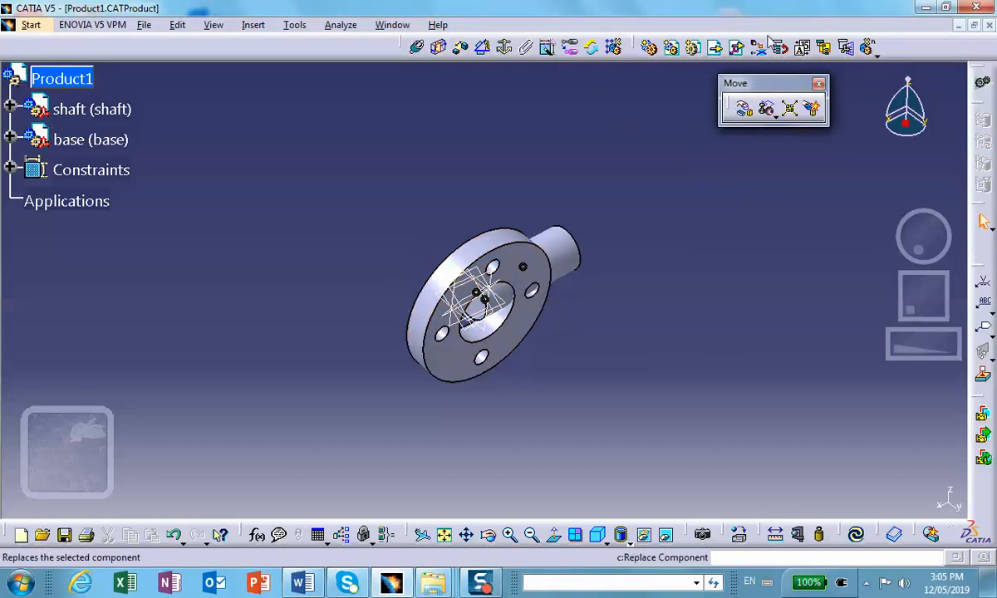
# Update the whole assembly so the shaft and base return to their constrained positions.
pyautogui.click(857, 535)
pyautogui.moveTo(676, 427); pyautogui.dragTo(551, 127, button='middle')
pyautogui.moveTo(499, 332); pyautogui.dragTo(83, 161, button='middle')
pyautogui.moveTo(391, 248); pyautogui.dragTo(564, 292, button='middle')
pyautogui.click(293, 312)
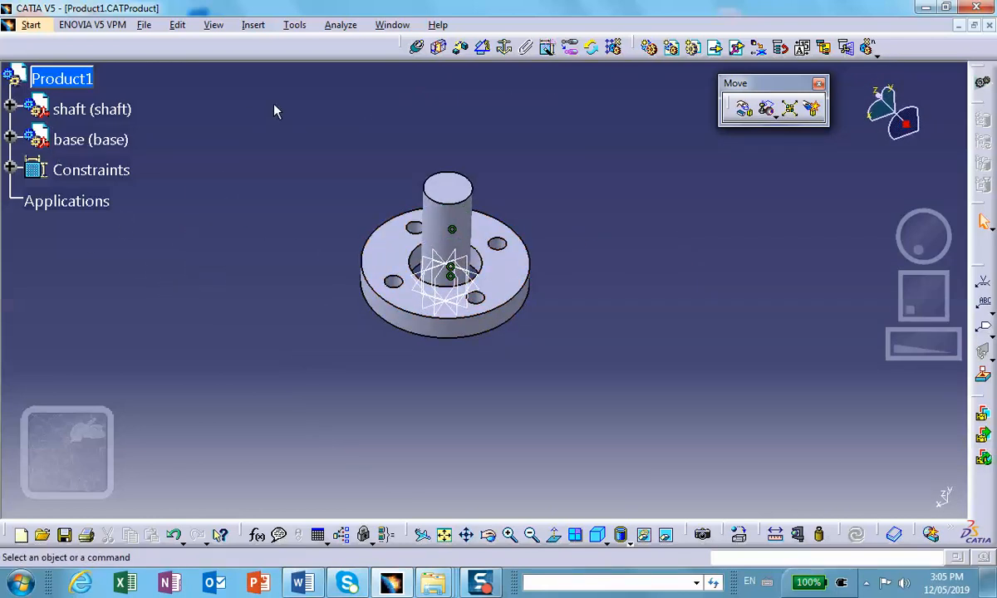
pyautogui.moveTo(659, 140); pyautogui.dragTo(619, 166, button='middle')
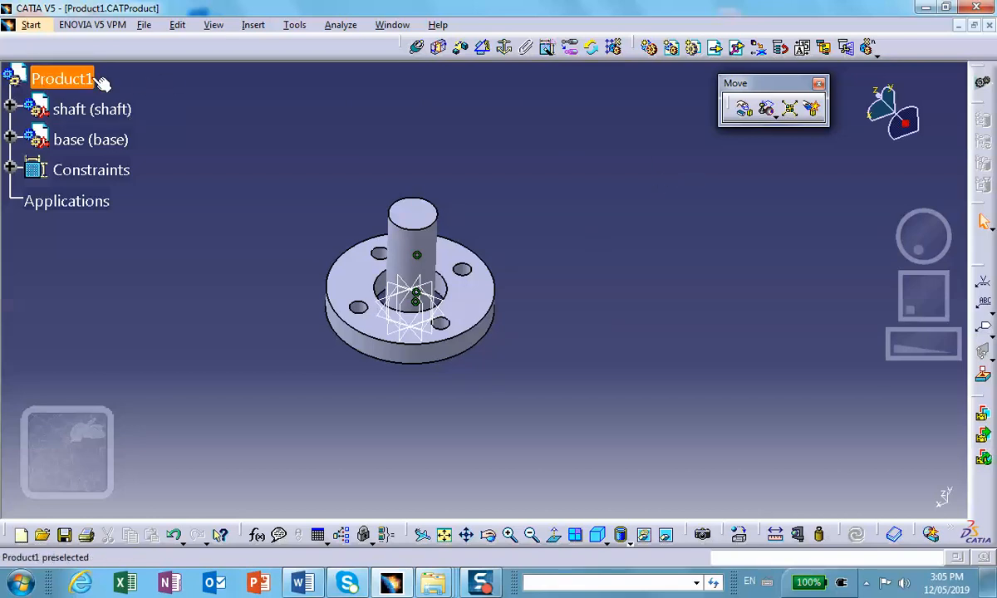
# Open the parameters and formulas editor for the top-level Product1 and consult the open Word document.
pyautogui.click(51, 79)
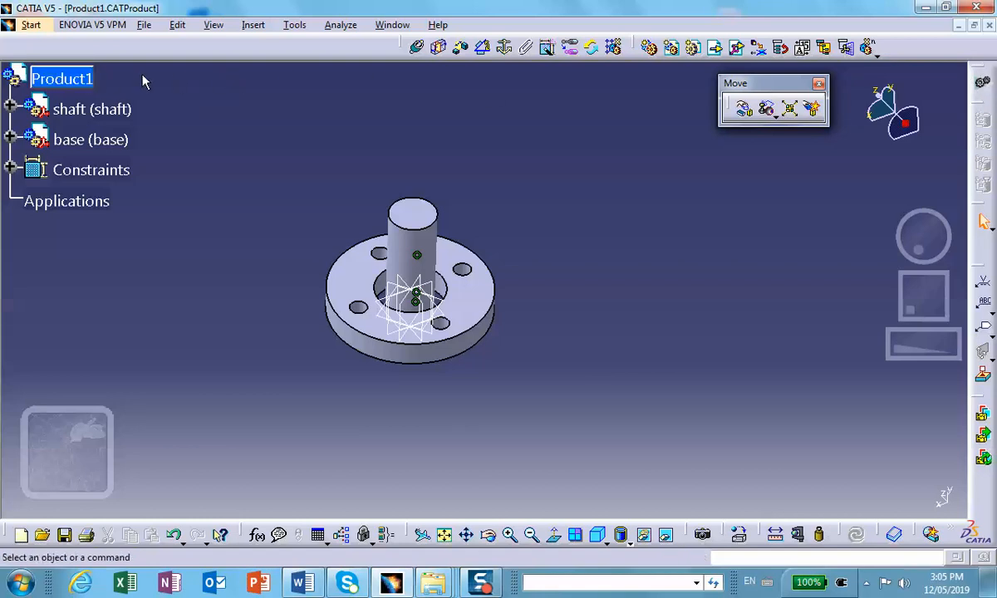
pyautogui.click(73, 81)
pyautogui.click(258, 537)
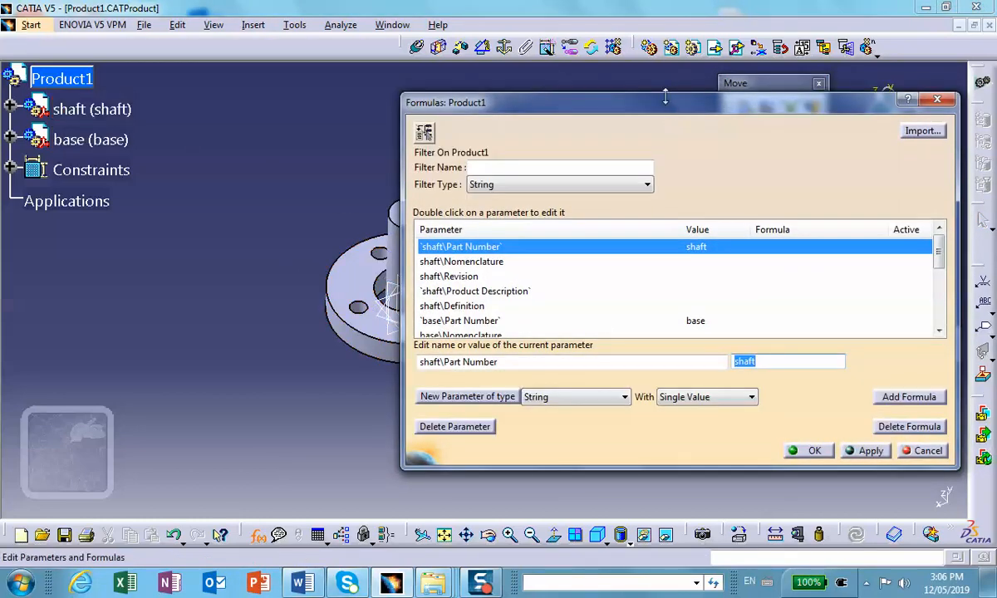
pyautogui.moveTo(539, 100); pyautogui.dragTo(443, 111)
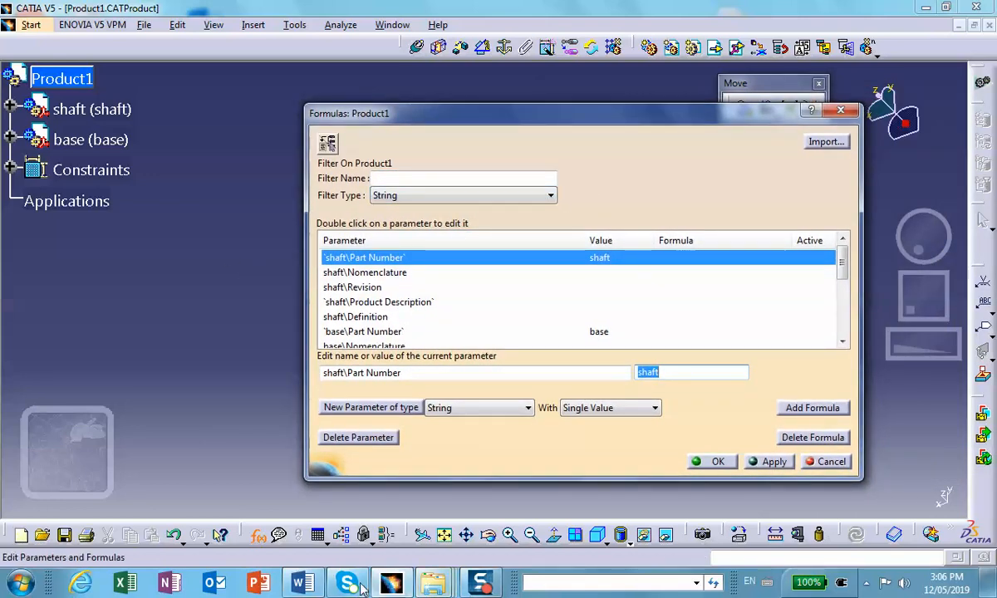
pyautogui.click(304, 584)
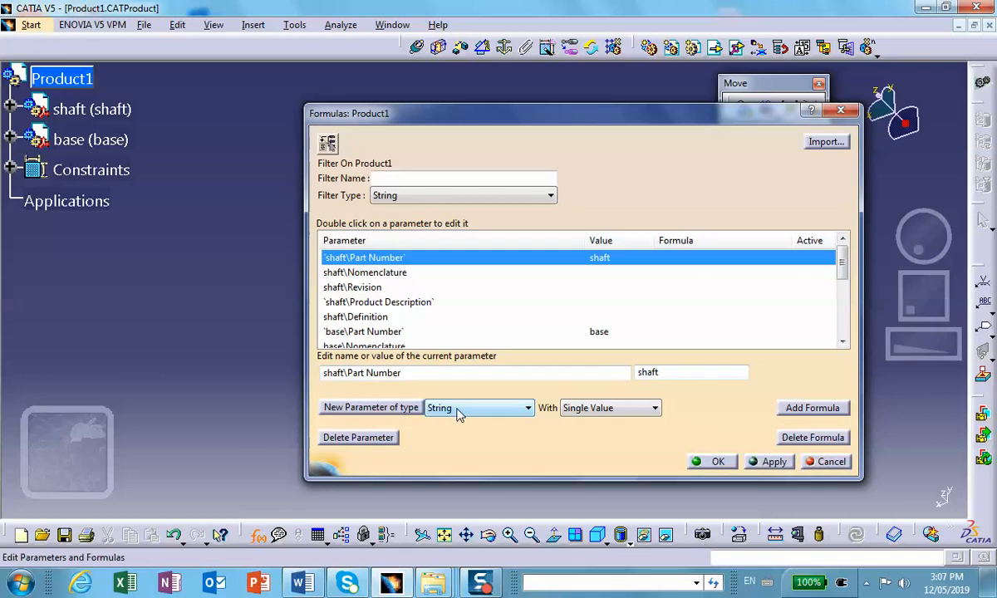
# Create a single-value Length parameter named RB on Product1 with a value of 6 in.
pyautogui.click(458, 408)
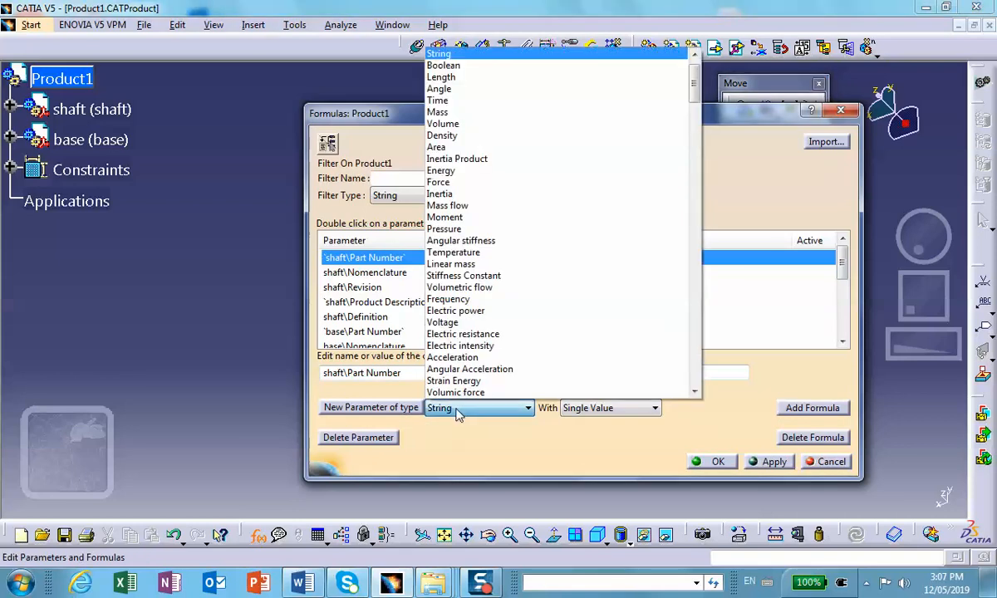
pyautogui.click(454, 77)
pyautogui.click(387, 407)
pyautogui.doubleClick(372, 372)
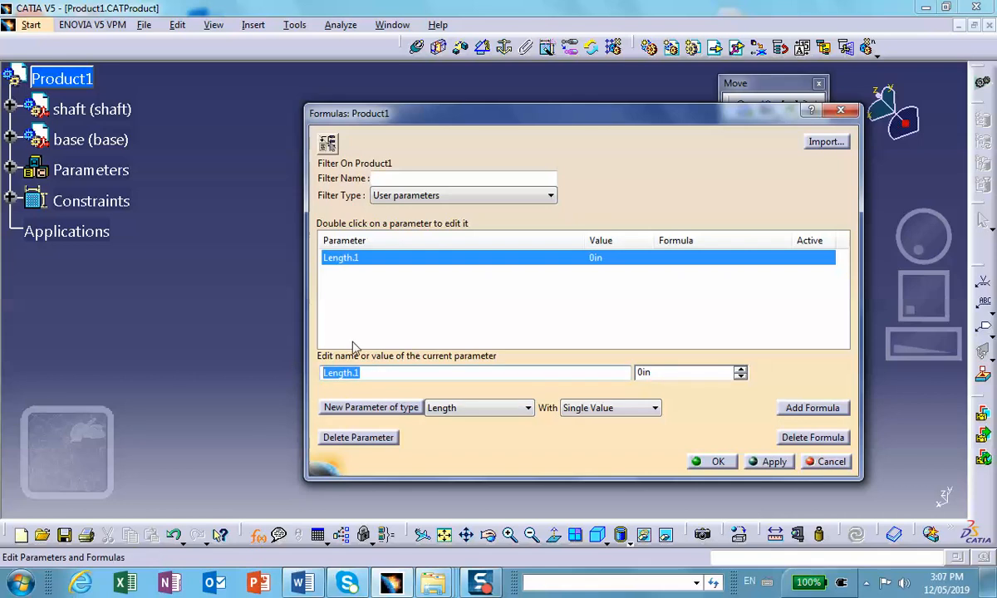
pyautogui.write('RB')
pyautogui.press('Tab')
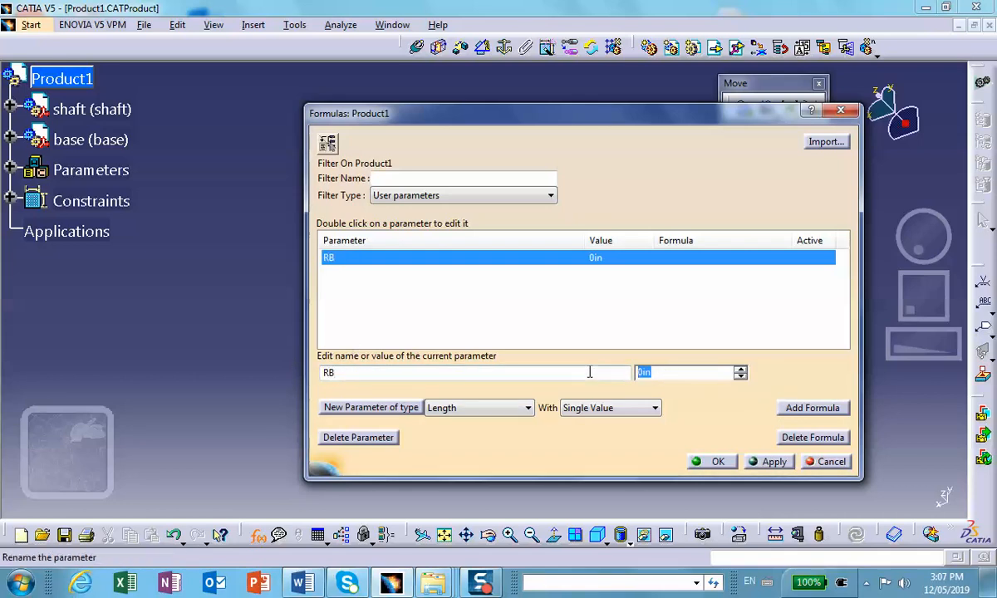
pyautogui.write('6')
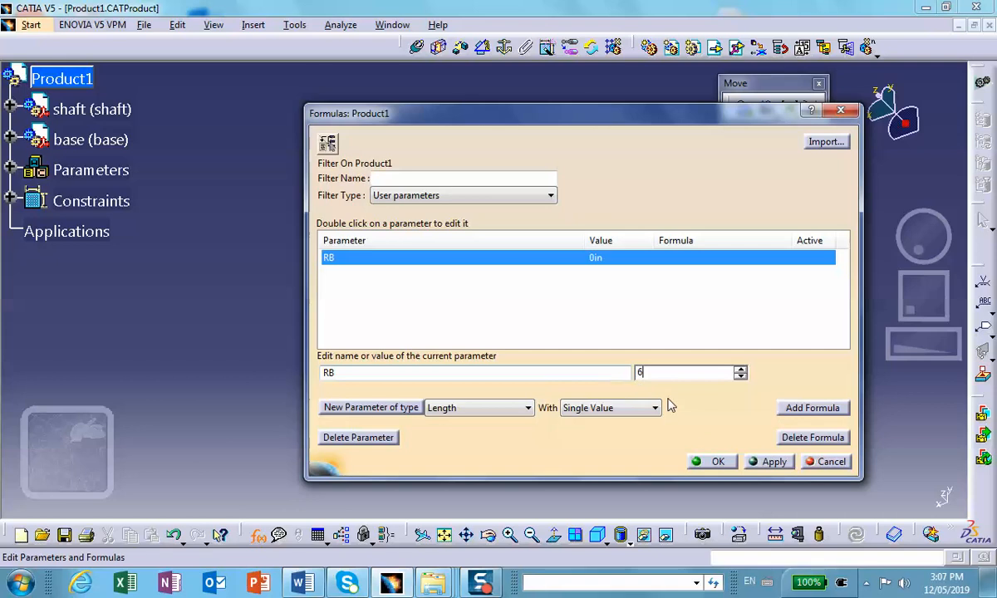
pyautogui.click(769, 466)
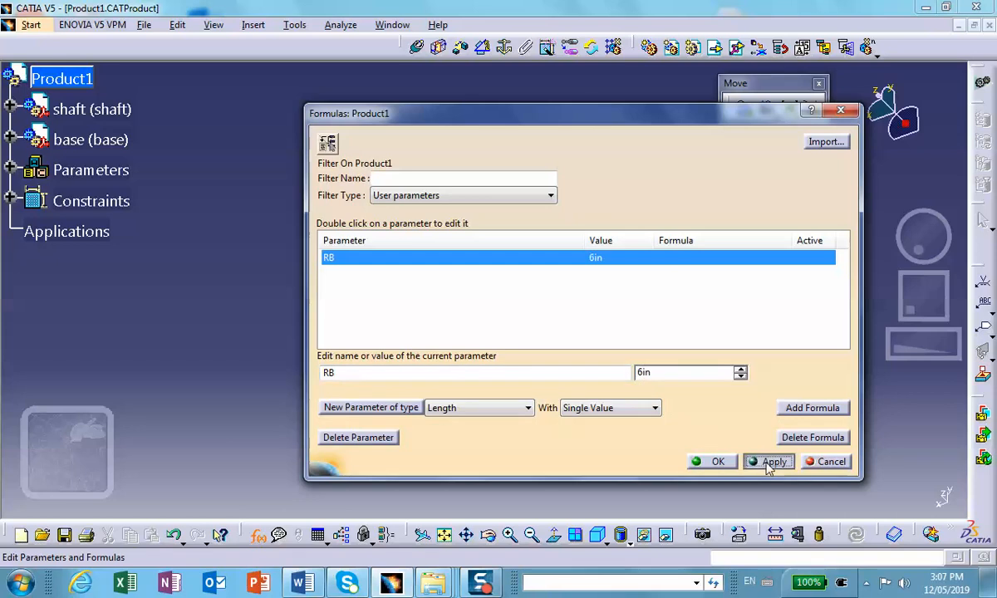
# Add a second single-value Length parameter named RS with a value of 3 in.
pyautogui.click(399, 408)
pyautogui.doubleClick(370, 372)
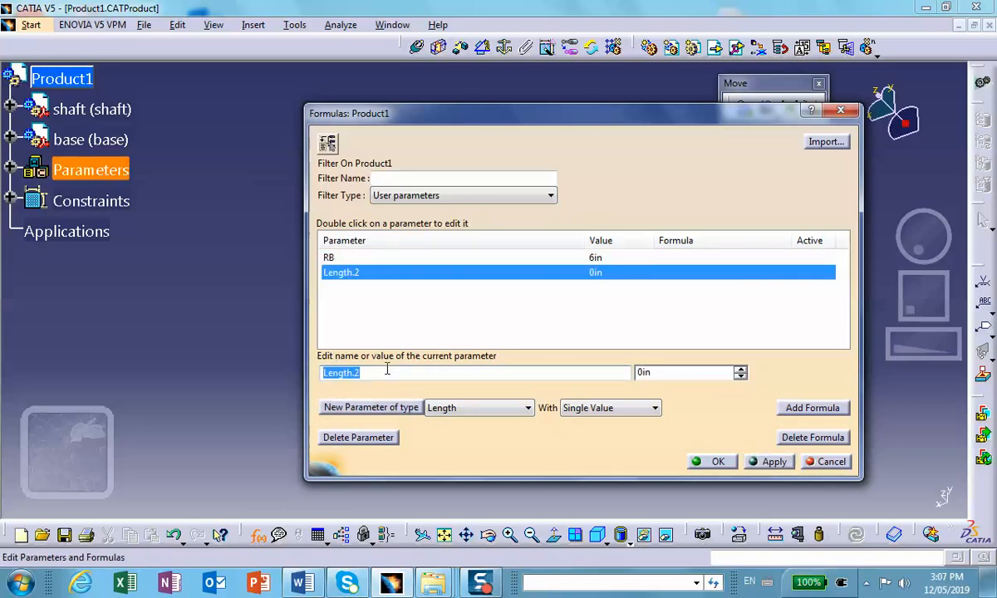
pyautogui.write('RS')
pyautogui.press('Tab')
pyautogui.write('3')
pyautogui.click(774, 463)
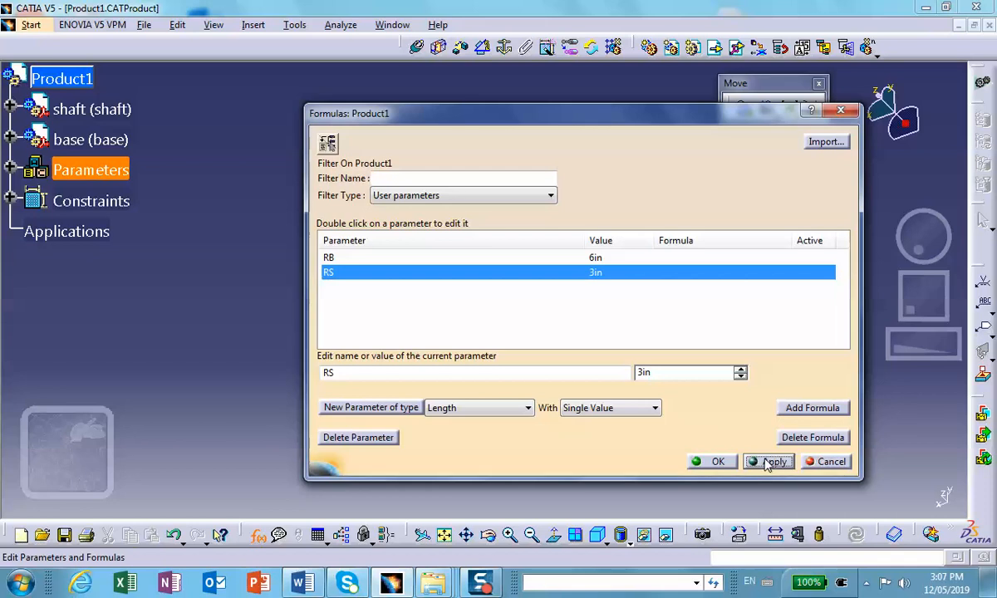
# Add another single-value Length parameter named R with a value of 0.5 in.
pyautogui.click(366, 407)
pyautogui.moveTo(360, 372); pyautogui.dragTo(303, 369)
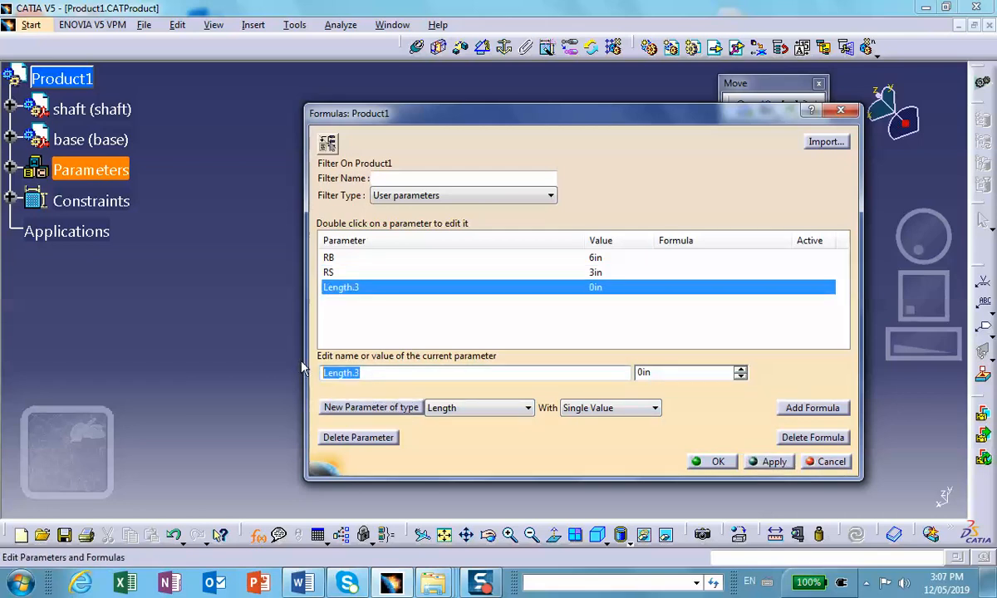
pyautogui.write('R')
pyautogui.moveTo(679, 374); pyautogui.dragTo(601, 371)
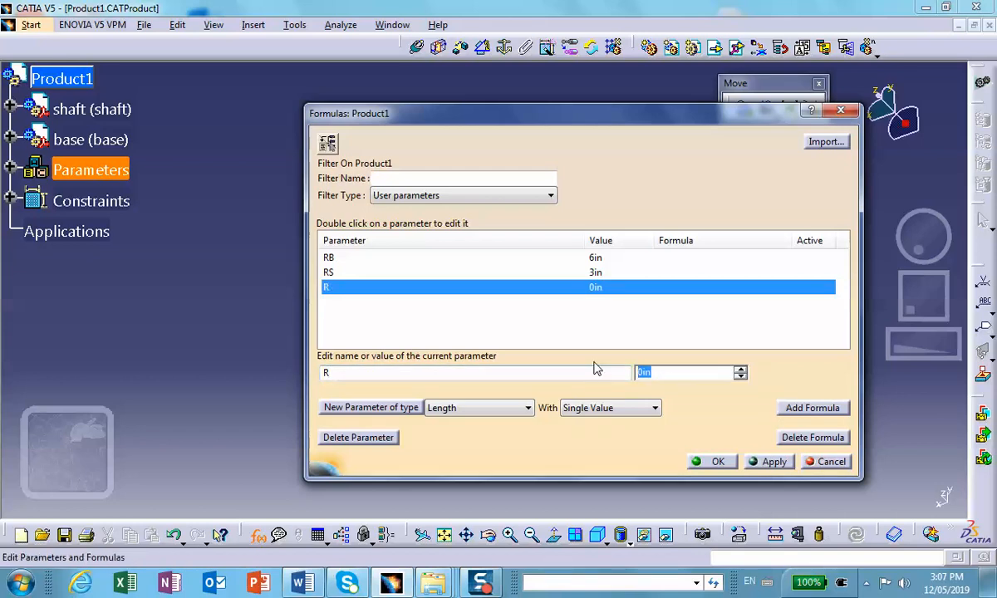
pyautogui.press('BackSpace')
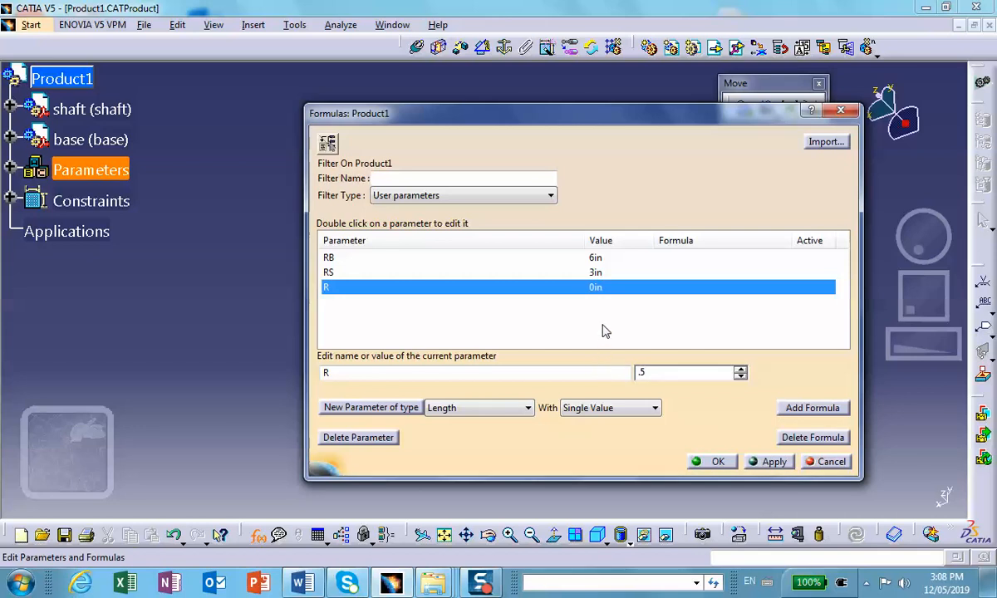
pyautogui.click(763, 462)
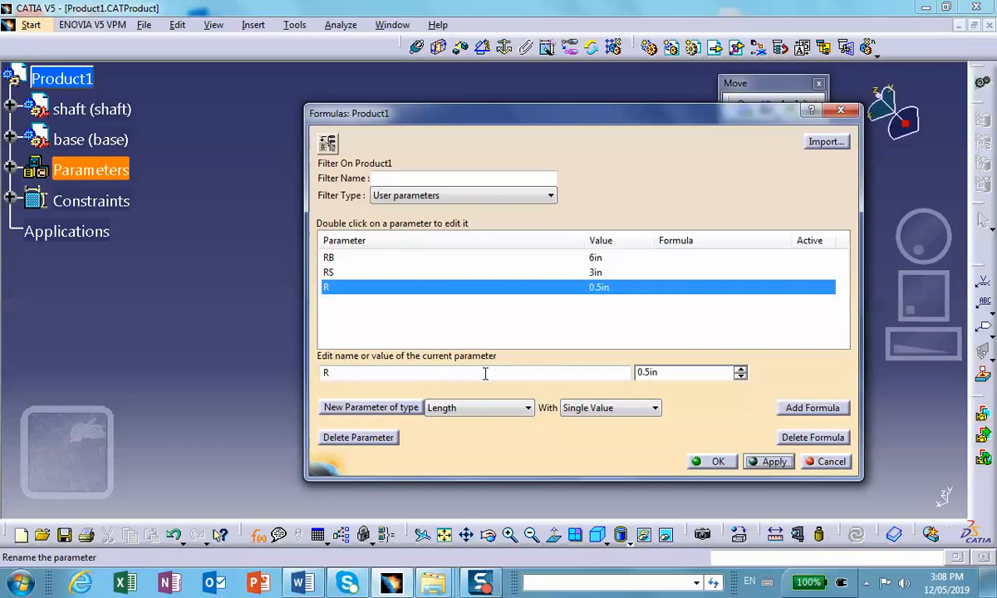
# Add a further single-value Length parameter named L1 with a value of 1 in.
pyautogui.click(363, 408)
pyautogui.moveTo(358, 373); pyautogui.dragTo(282, 370)
pyautogui.write('L1')
pyautogui.click(650, 373)
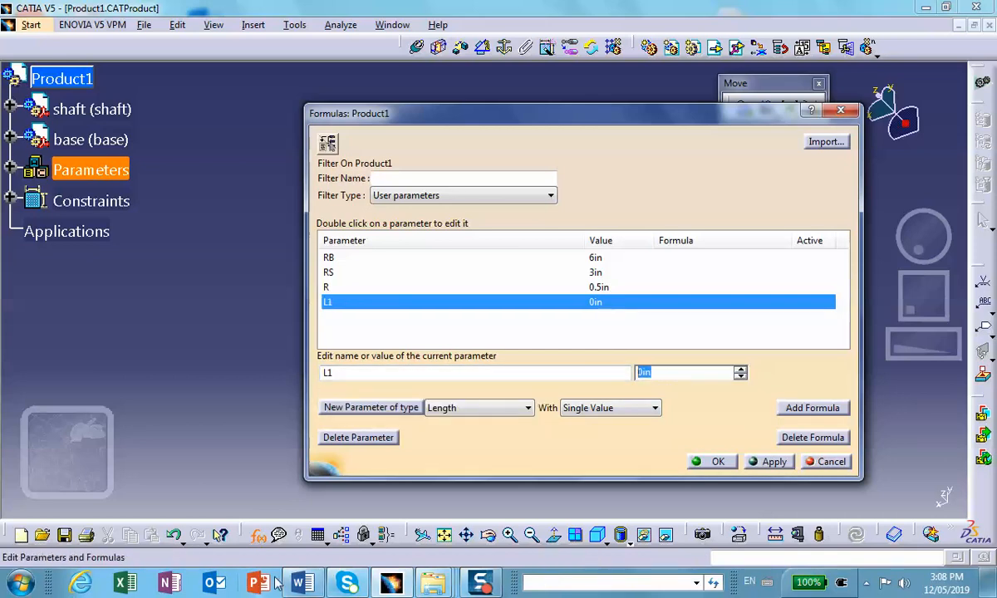
pyautogui.moveTo(291, 582)
pyautogui.moveTo(334, 515)
pyautogui.write('1')
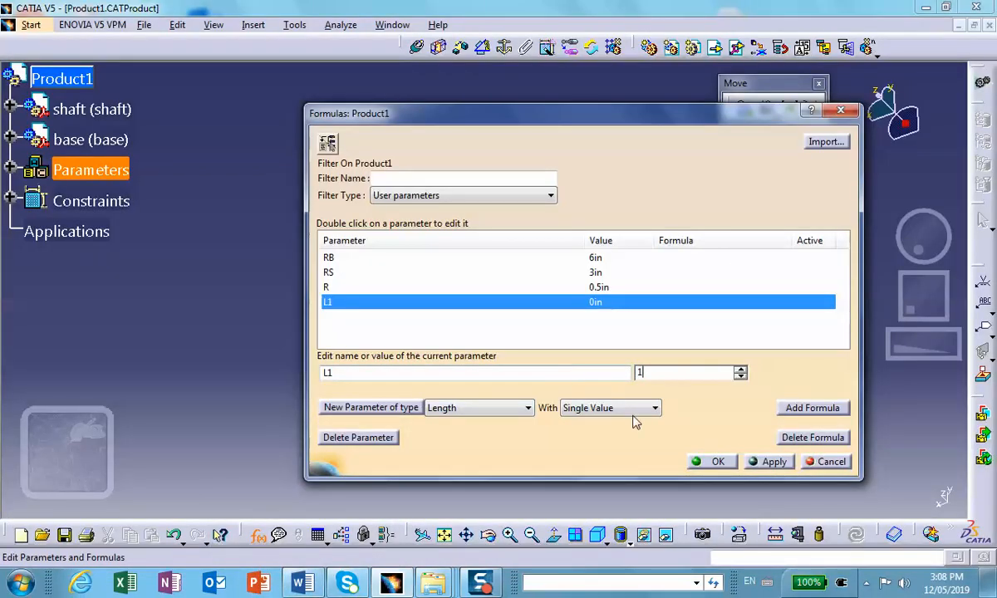
pyautogui.click(771, 462)
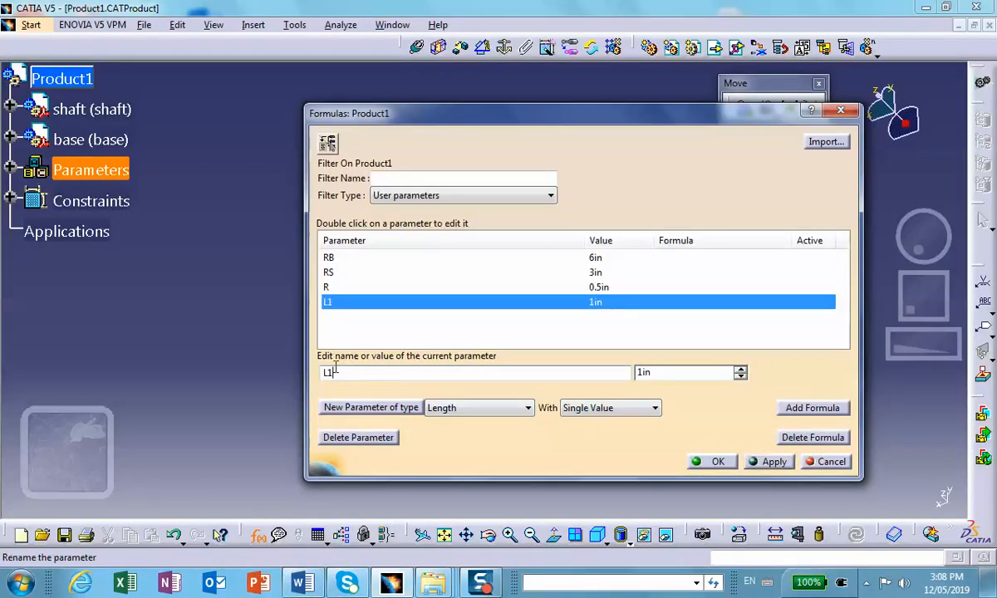
# Rename the L1 parameter to L2 and set its value to 3 in.
pyautogui.write('L')
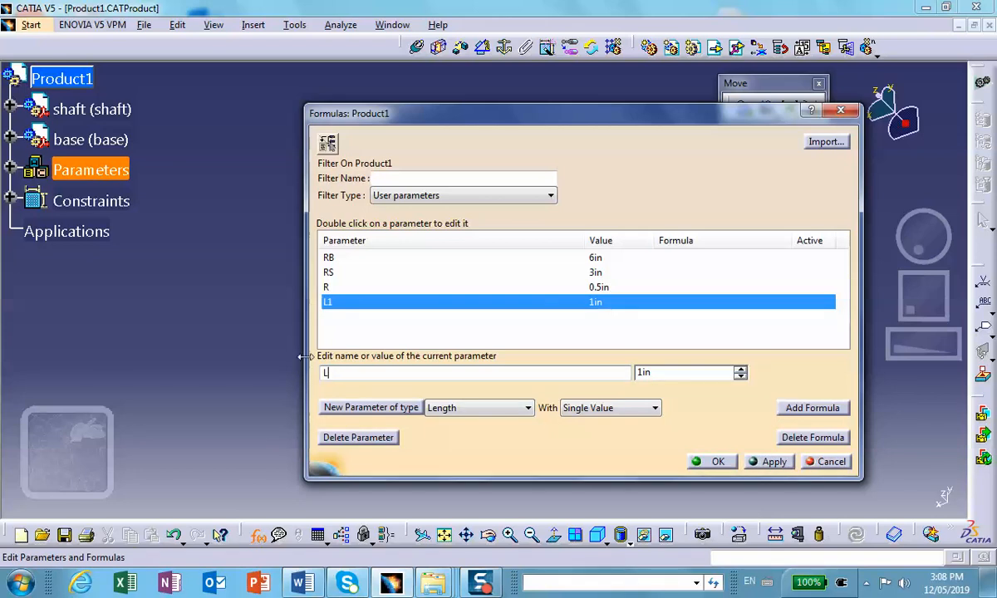
pyautogui.write('2')
pyautogui.press('Tab')
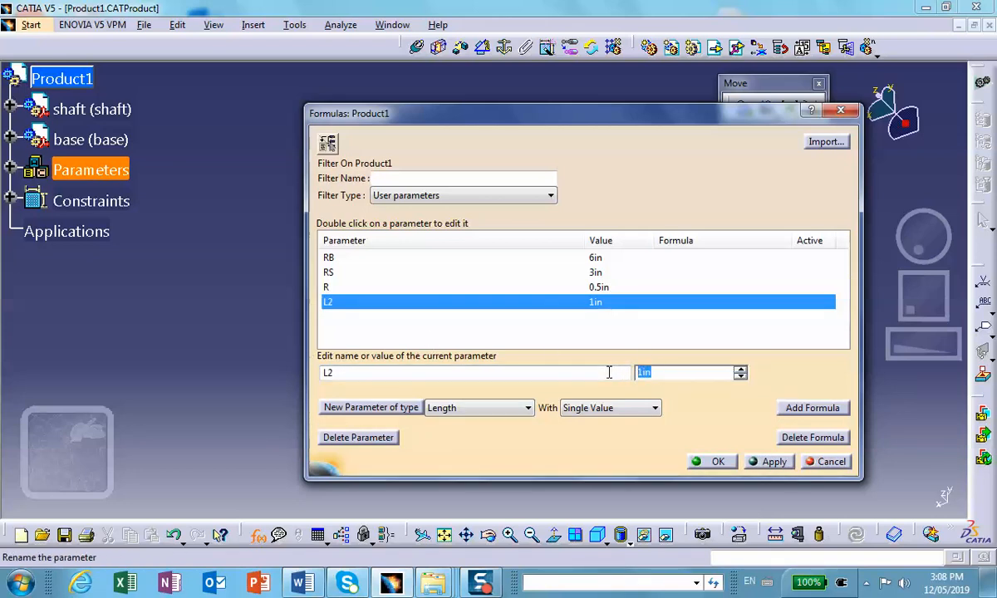
pyautogui.write('3')
pyautogui.click(773, 462)
# Create a single-value Real parameter named N with a value of 6 and close the formulas editor.
pyautogui.click(527, 408)
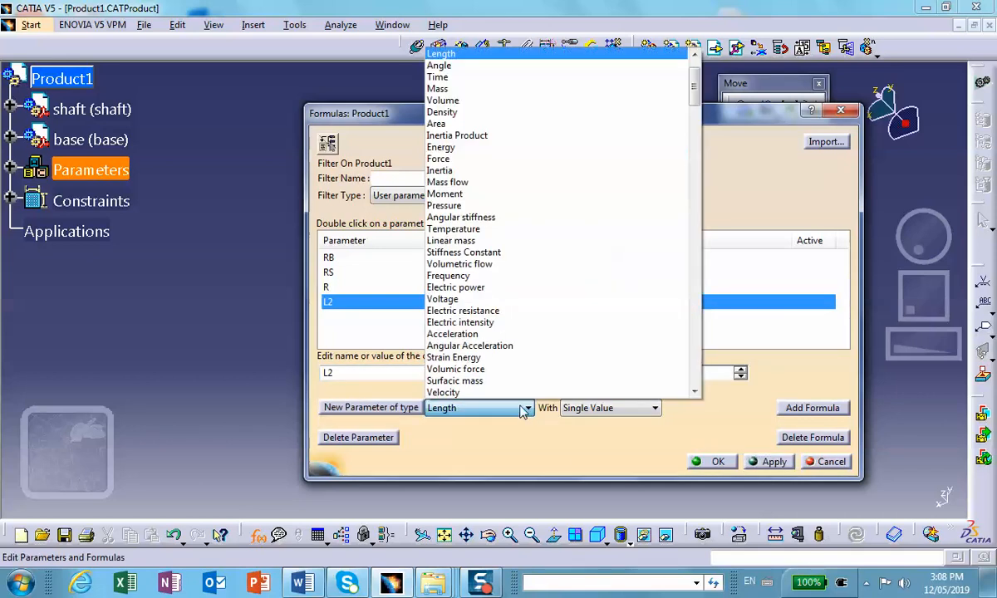
pyautogui.scroll(2, 459, 65)
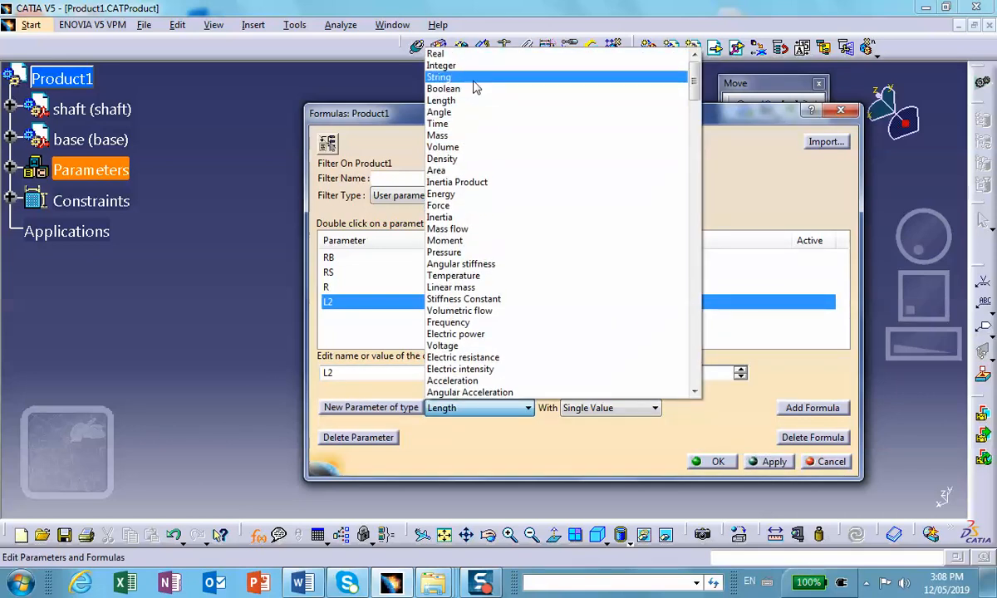
pyautogui.click(439, 53)
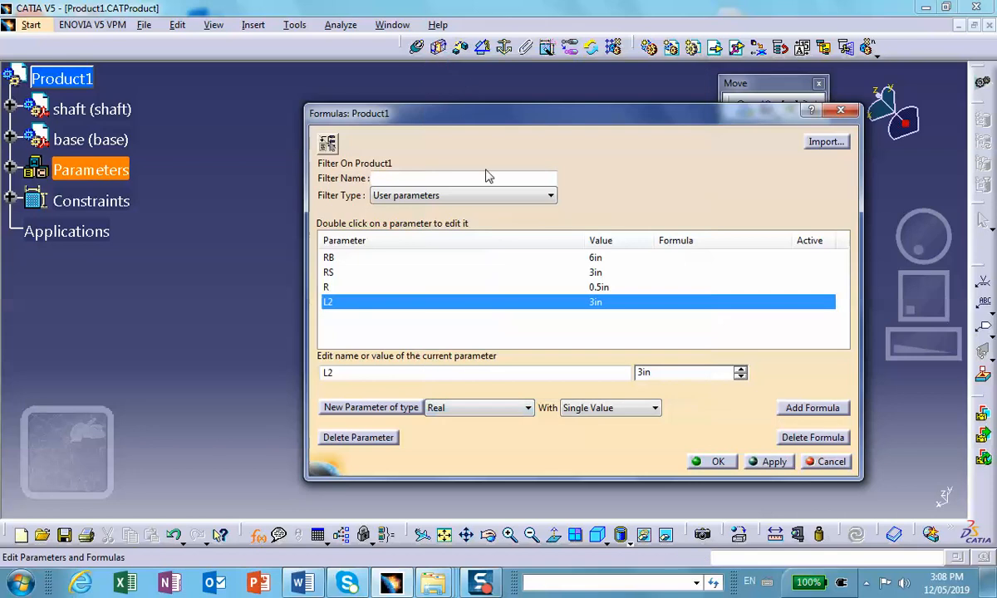
pyautogui.click(384, 407)
pyautogui.doubleClick(347, 372)
pyautogui.write('N')
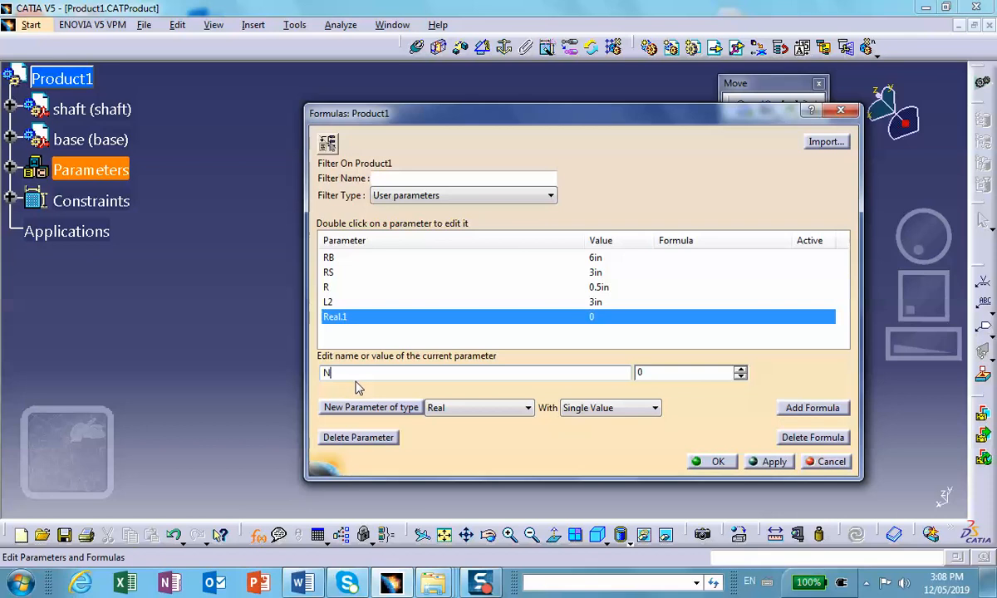
pyautogui.press('Tab')
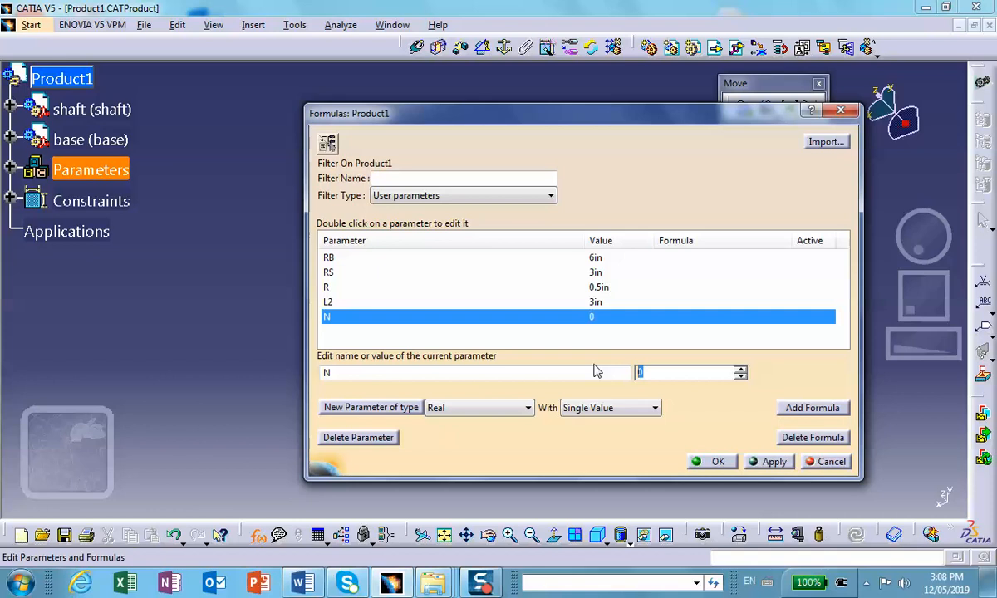
pyautogui.write('6')
pyautogui.click(772, 462)
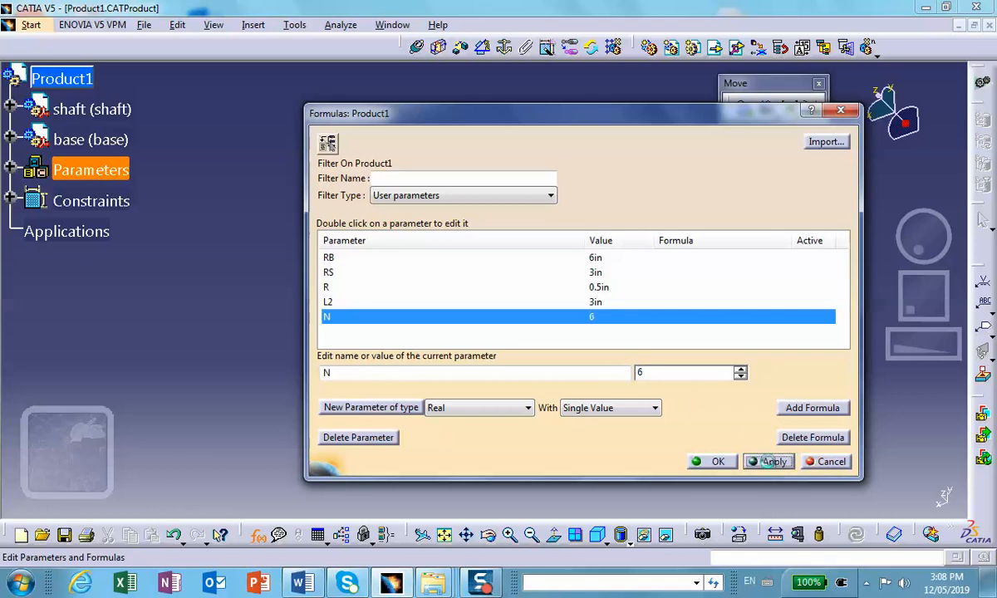
pyautogui.click(717, 462)
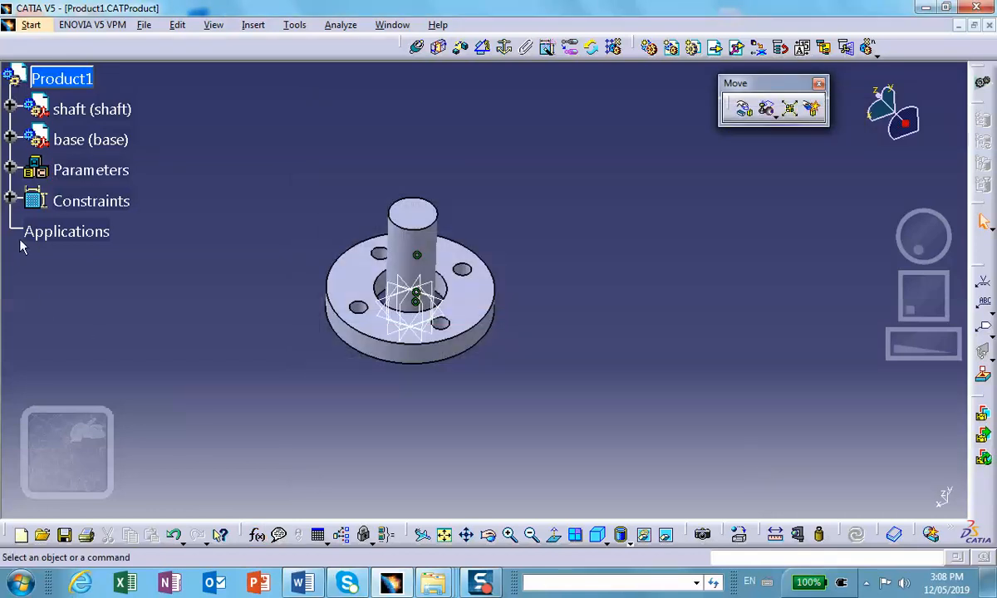
pyautogui.moveTo(412, 364); pyautogui.dragTo(557, 384, button='middle')
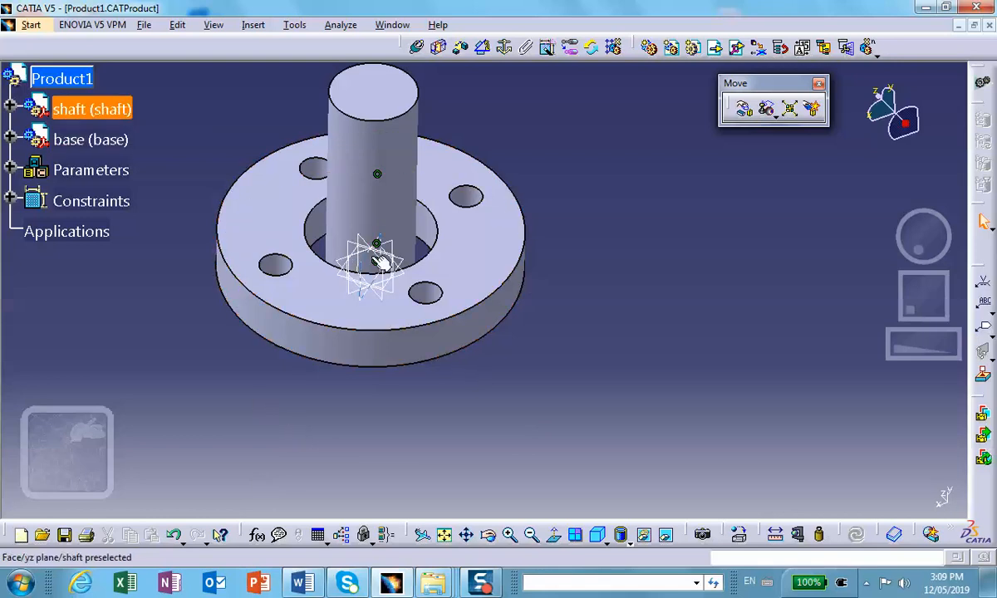
pyautogui.click(9, 105)
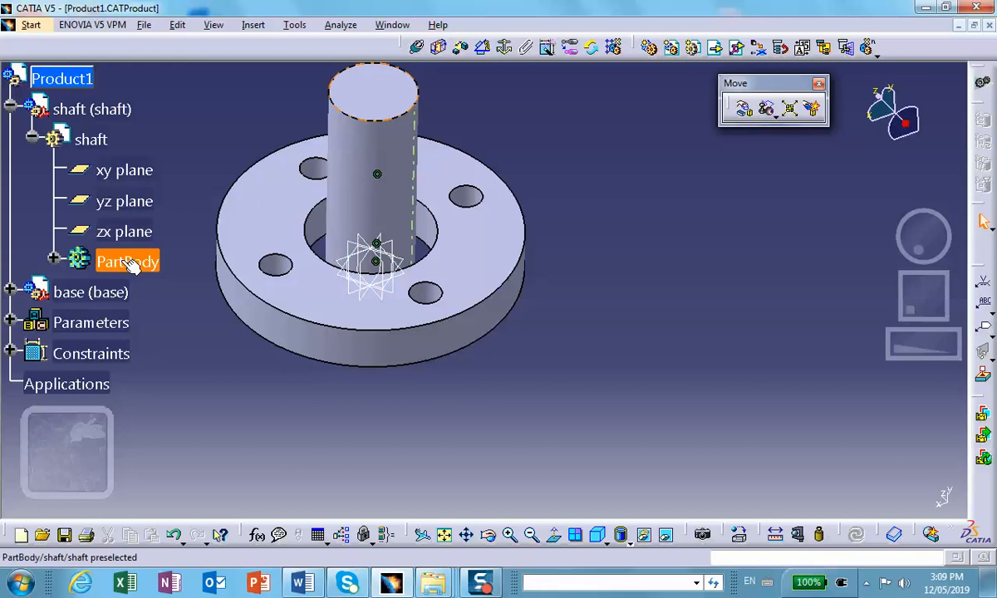
pyautogui.click(10, 108)
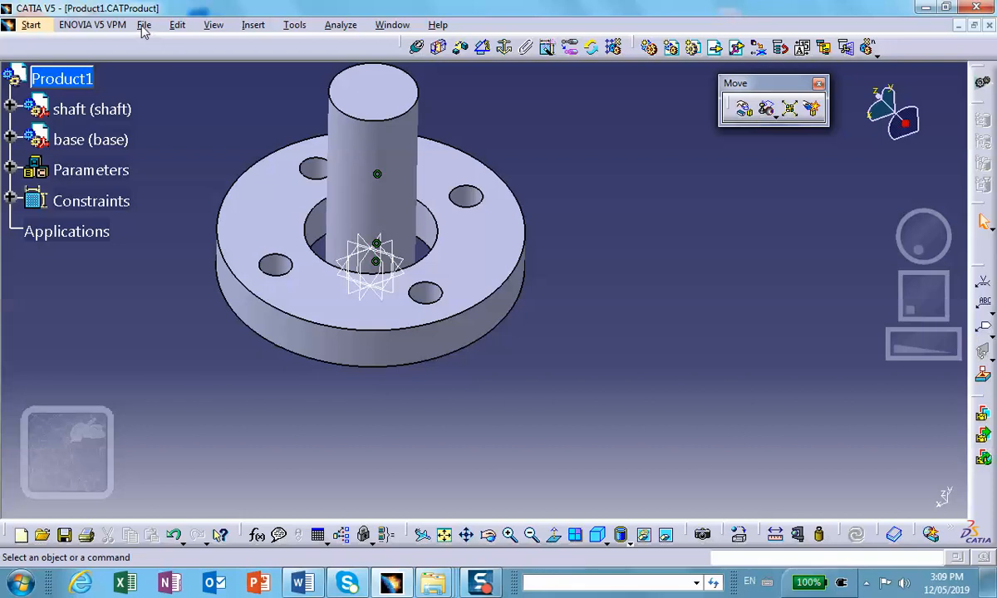
# Search the entire assembly for elements of the Part Design workbench with type Plane and select all matches.
pyautogui.click(144, 26)
pyautogui.moveTo(175, 27)
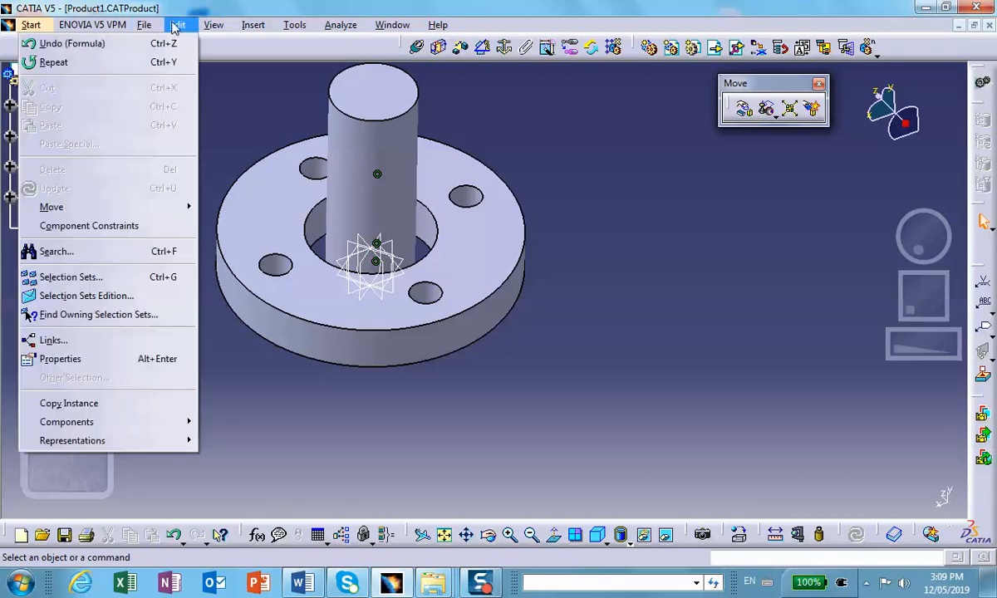
pyautogui.click(93, 252)
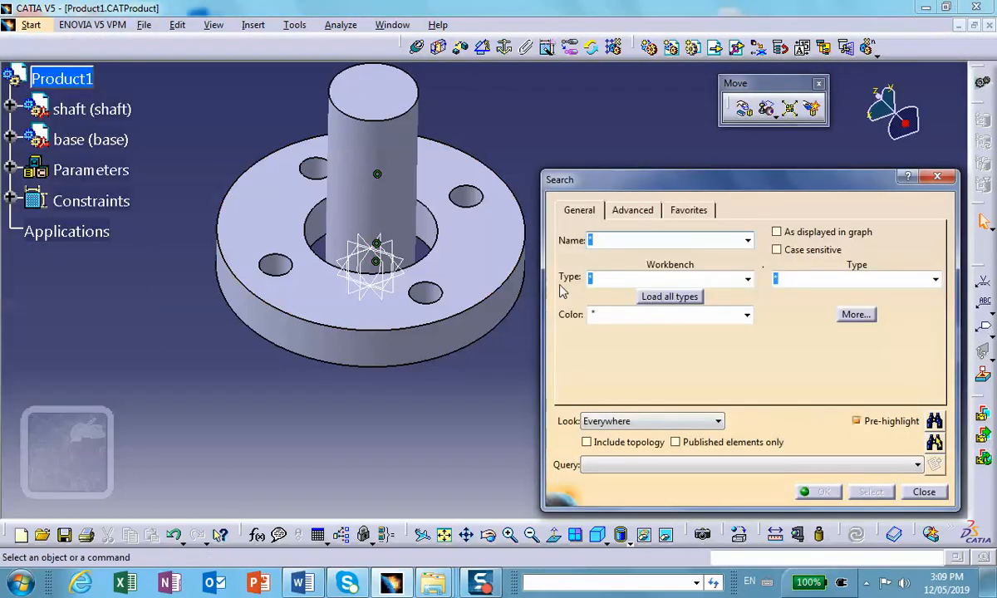
pyautogui.click(748, 279)
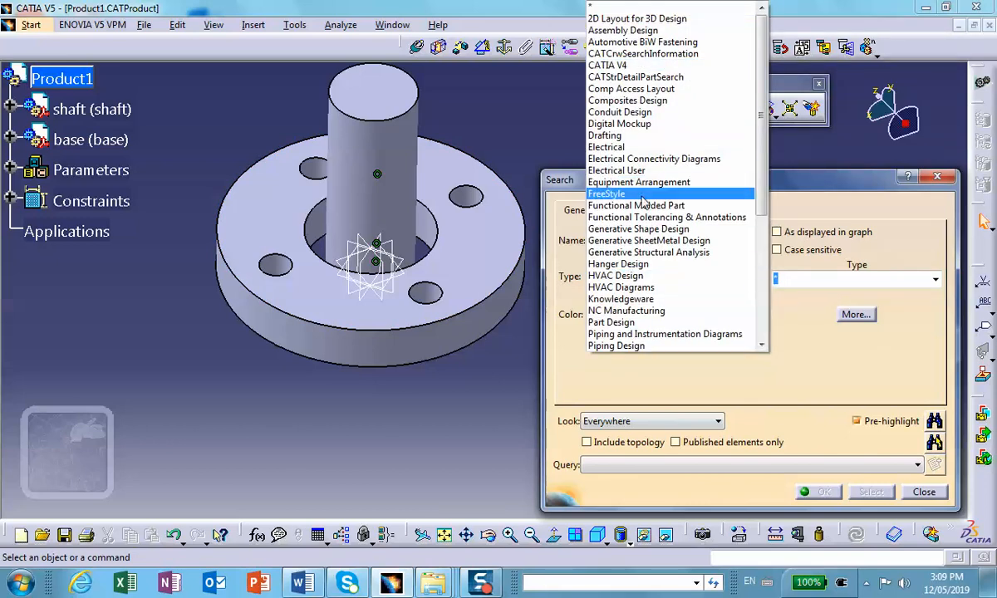
pyautogui.moveTo(763, 83); pyautogui.dragTo(765, 148)
pyautogui.click(613, 205)
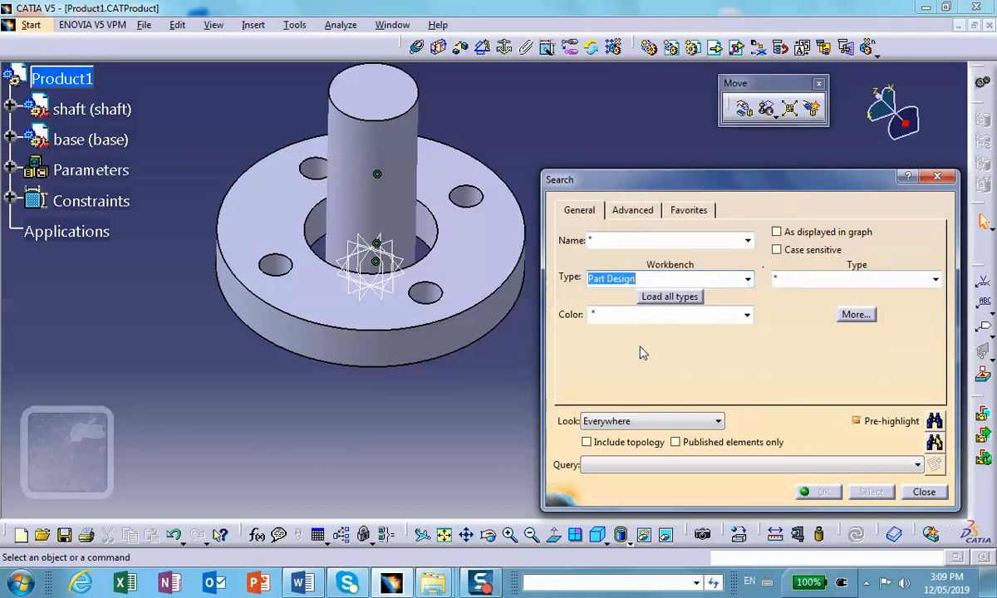
pyautogui.click(937, 282)
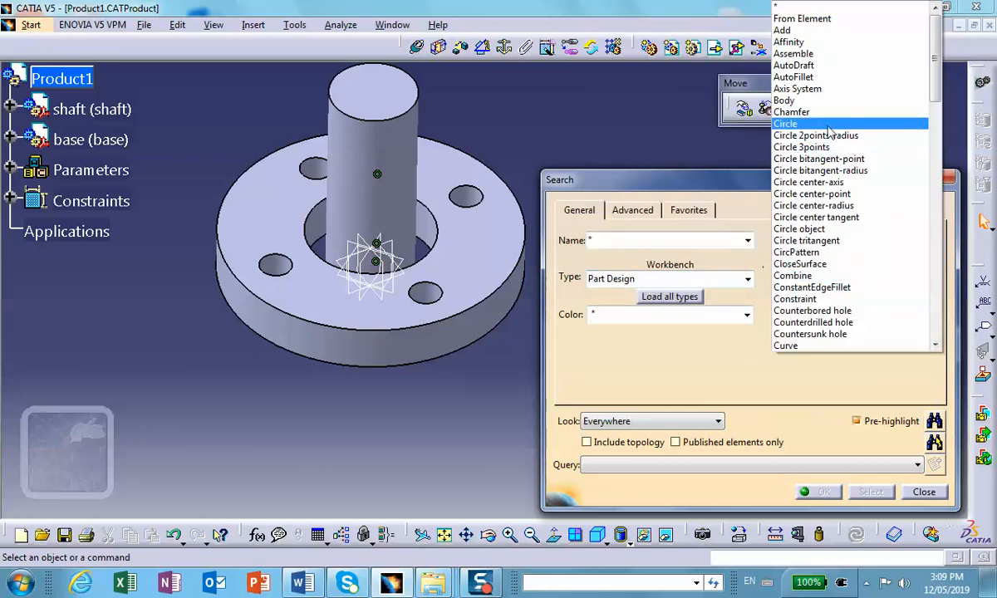
pyautogui.scroll(-10, 823, 289)
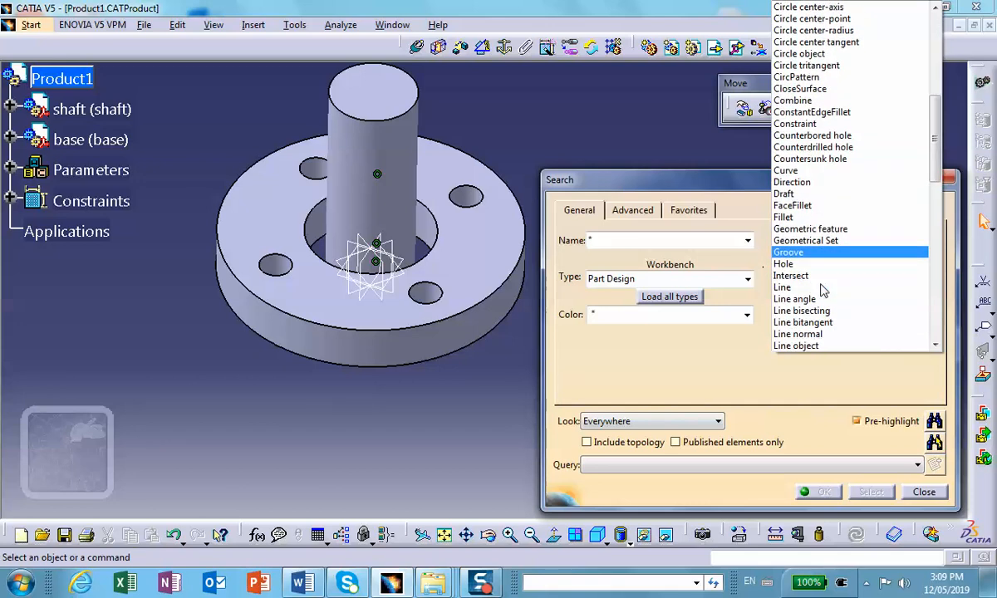
pyautogui.scroll(-2, 823, 289)
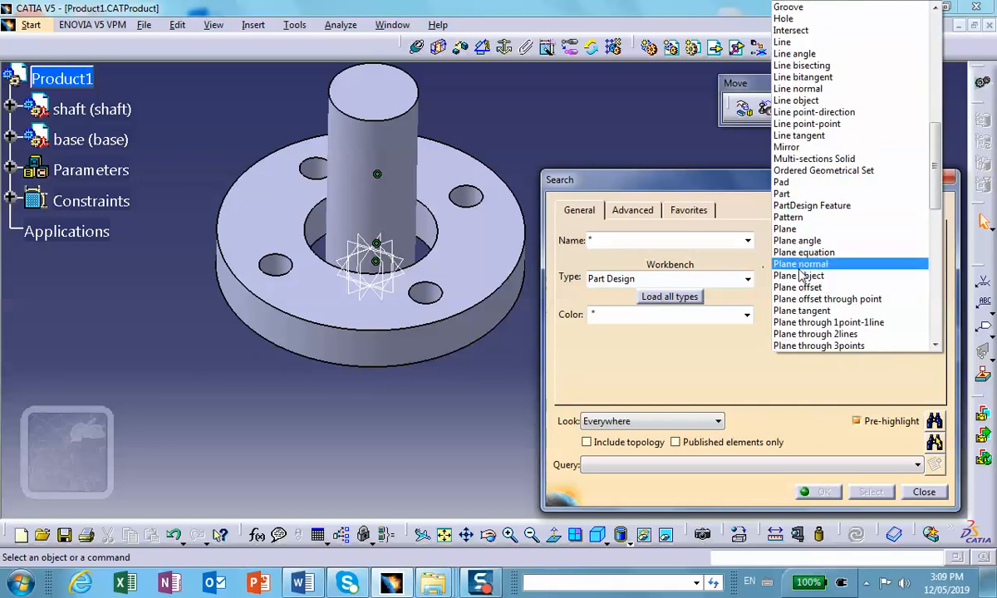
pyautogui.click(789, 228)
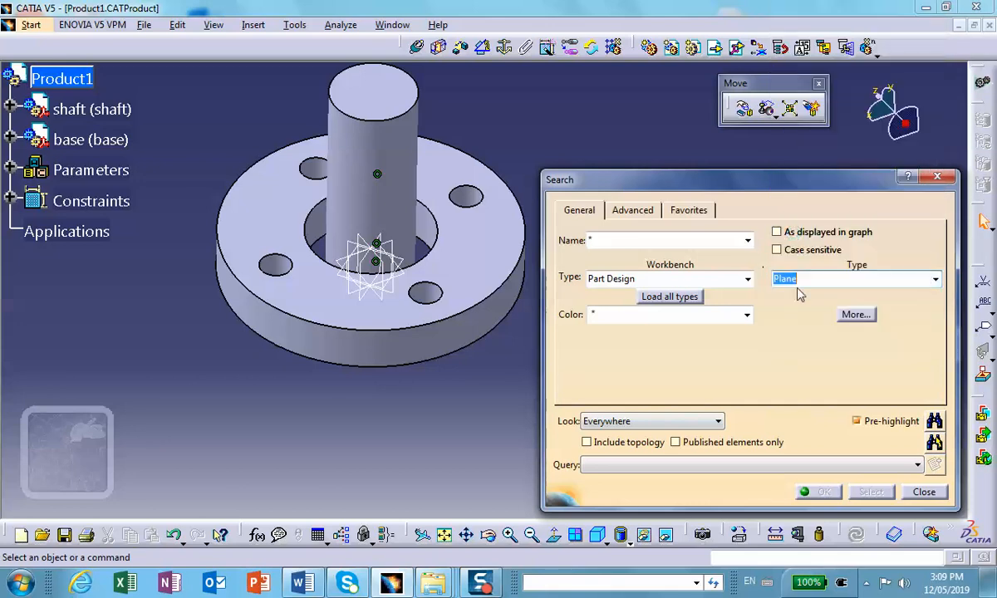
pyautogui.click(935, 445)
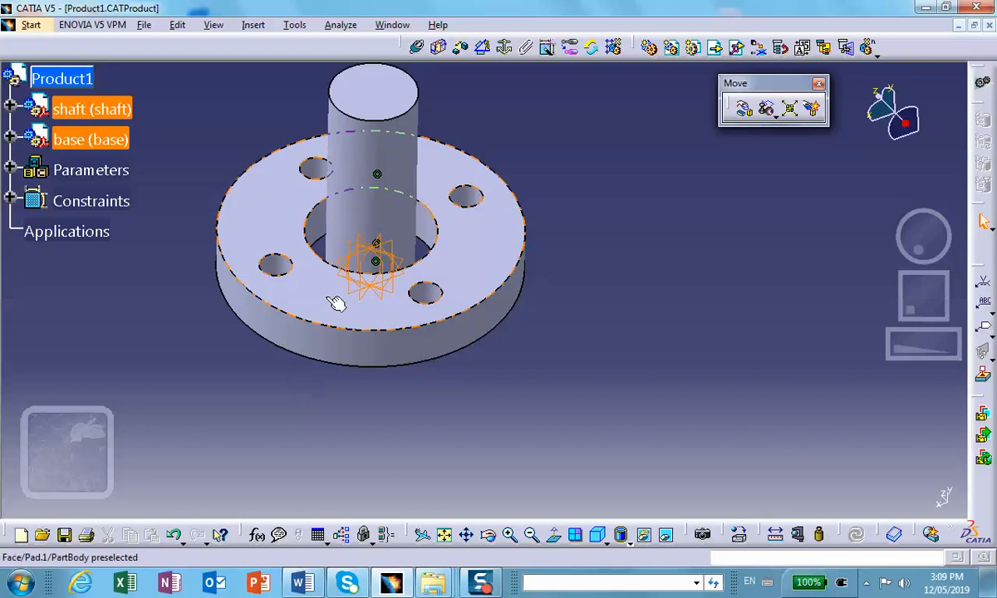
# Hide the selected reference planes of both parts and the assembly's Constraints group.
pyautogui.rightClick(356, 257)
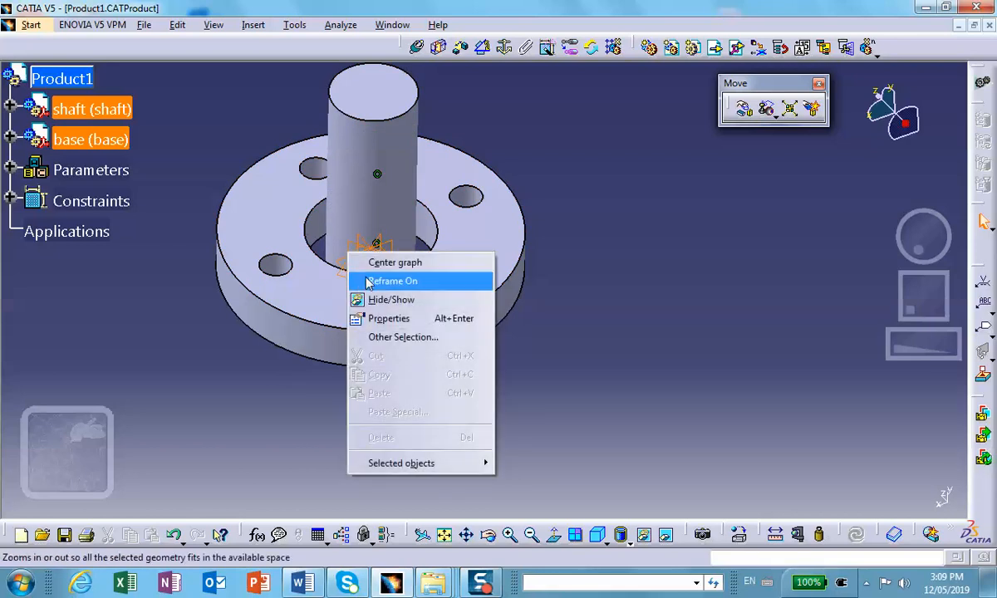
pyautogui.click(385, 298)
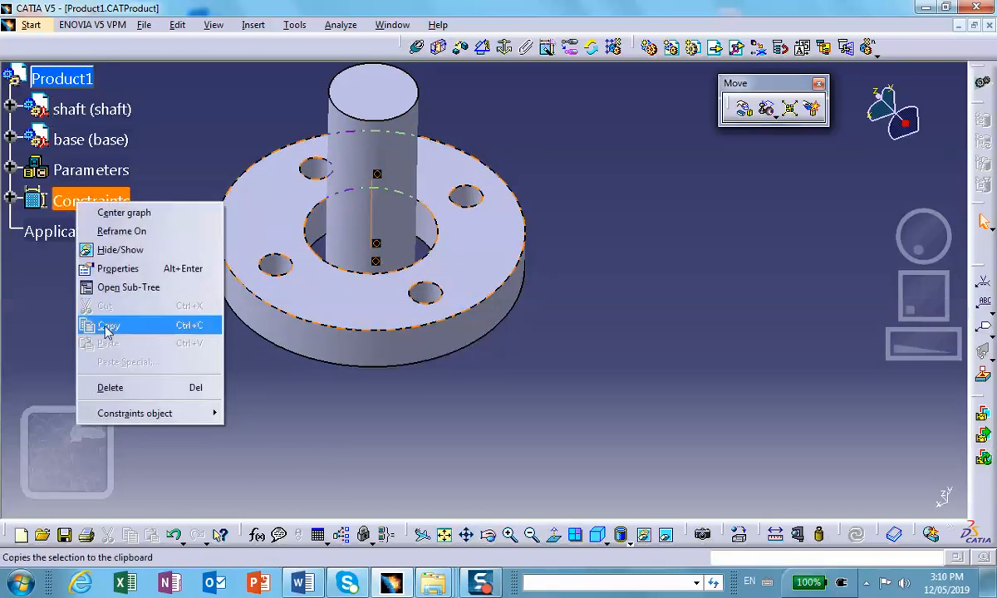
pyautogui.click(118, 249)
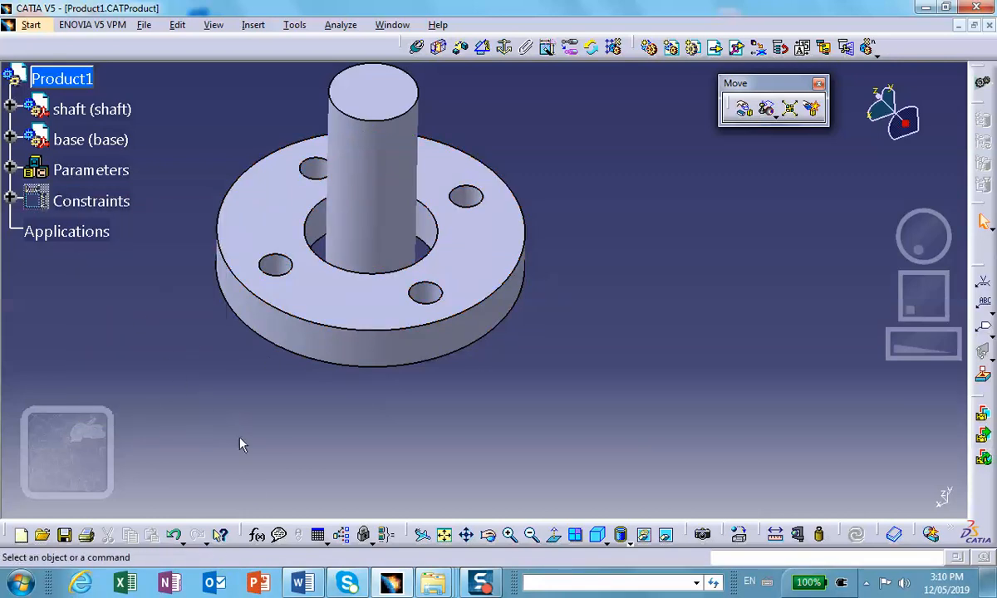
# Drive the shaft's Pad.1 sketch radius with a formula equal to the renamed parameter RS and apply it.
pyautogui.click(257, 535)
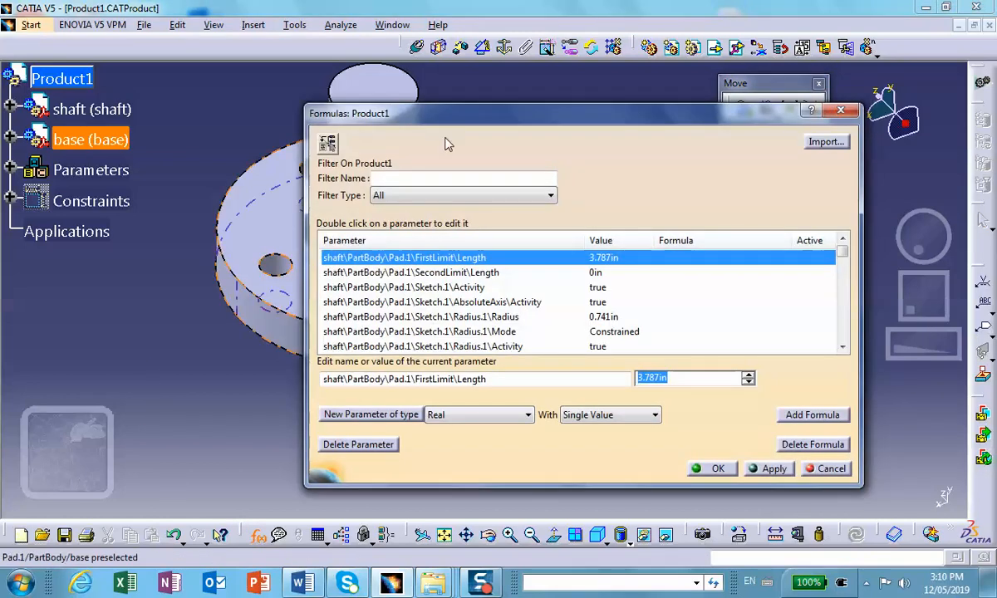
pyautogui.moveTo(516, 122); pyautogui.dragTo(752, 124)
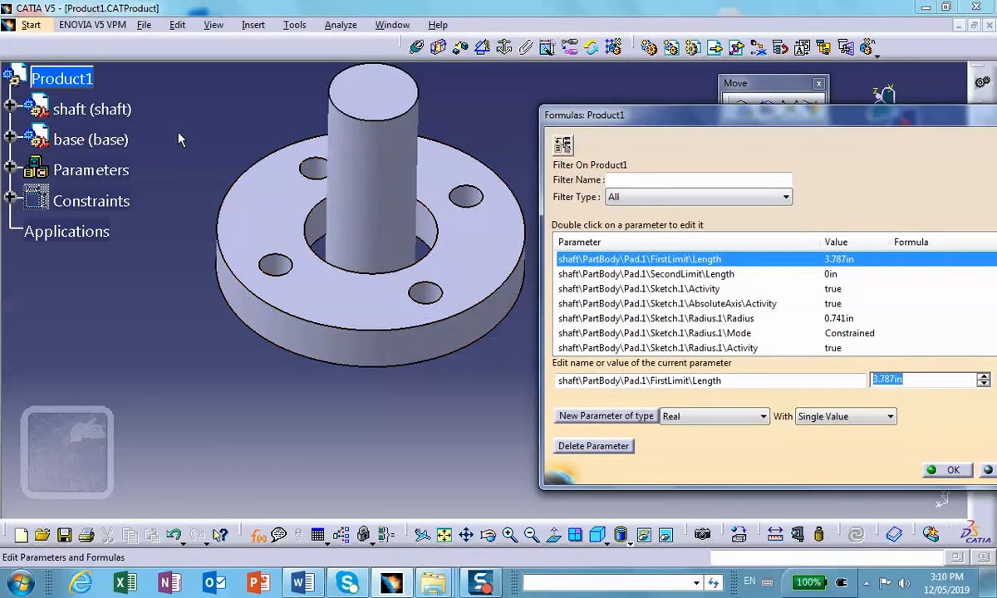
pyautogui.moveTo(207, 159); pyautogui.dragTo(141, 213, button='middle')
pyautogui.moveTo(684, 118); pyautogui.dragTo(635, 117)
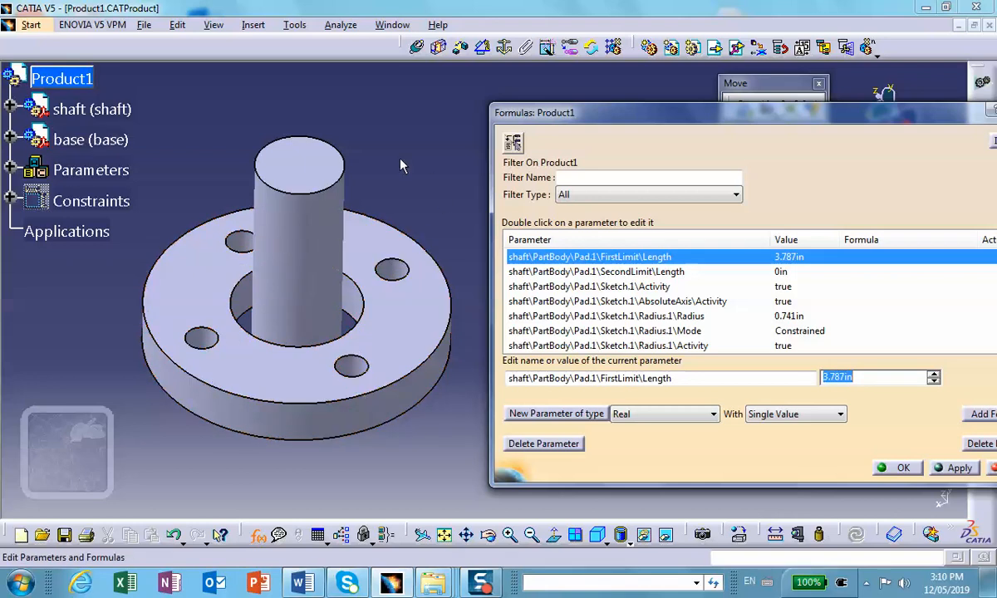
pyautogui.click(96, 111)
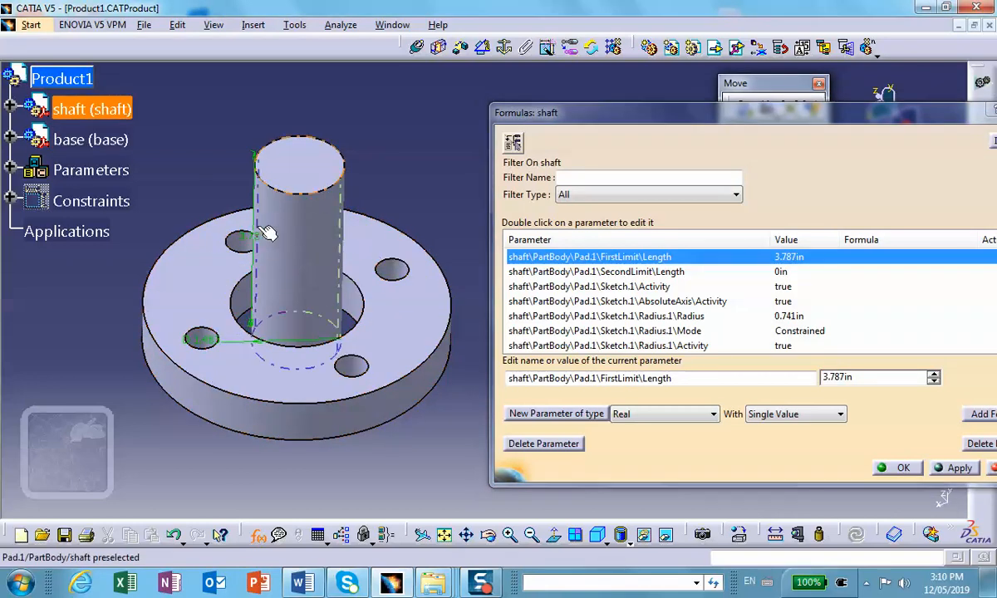
pyautogui.click(250, 350)
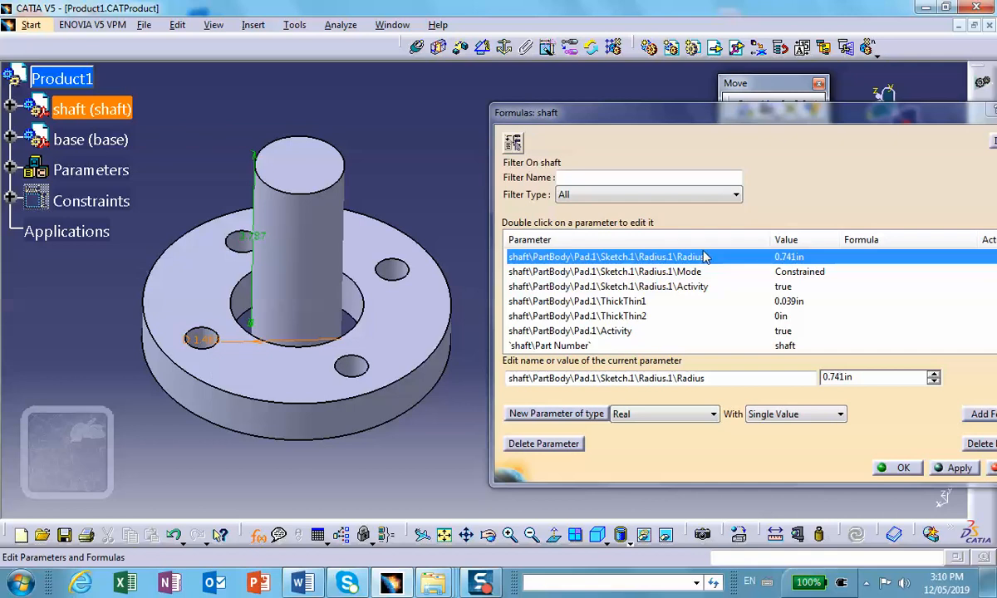
pyautogui.moveTo(779, 123); pyautogui.dragTo(707, 86)
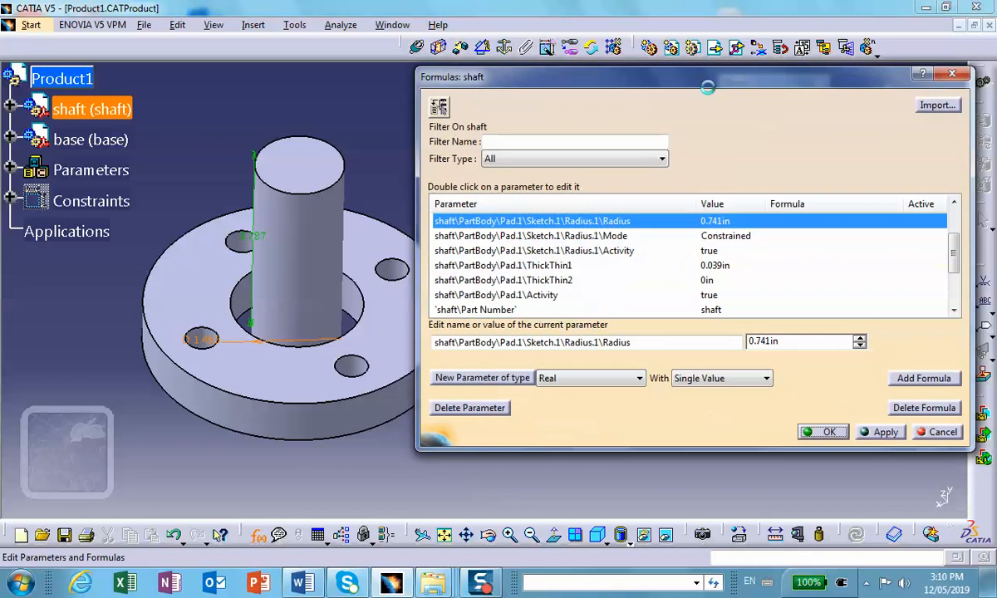
pyautogui.click(923, 378)
pyautogui.click(680, 379)
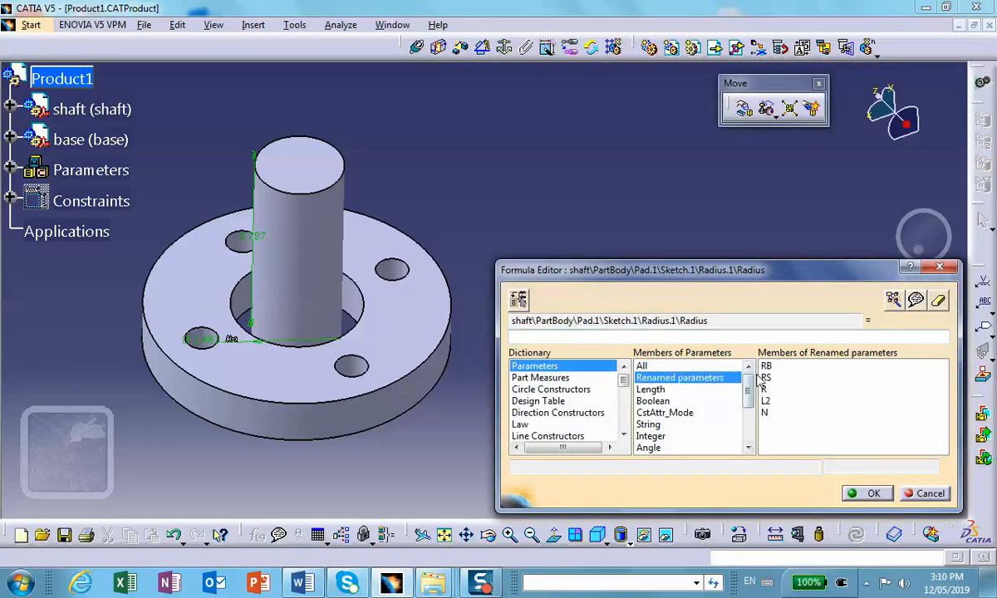
pyautogui.doubleClick(767, 379)
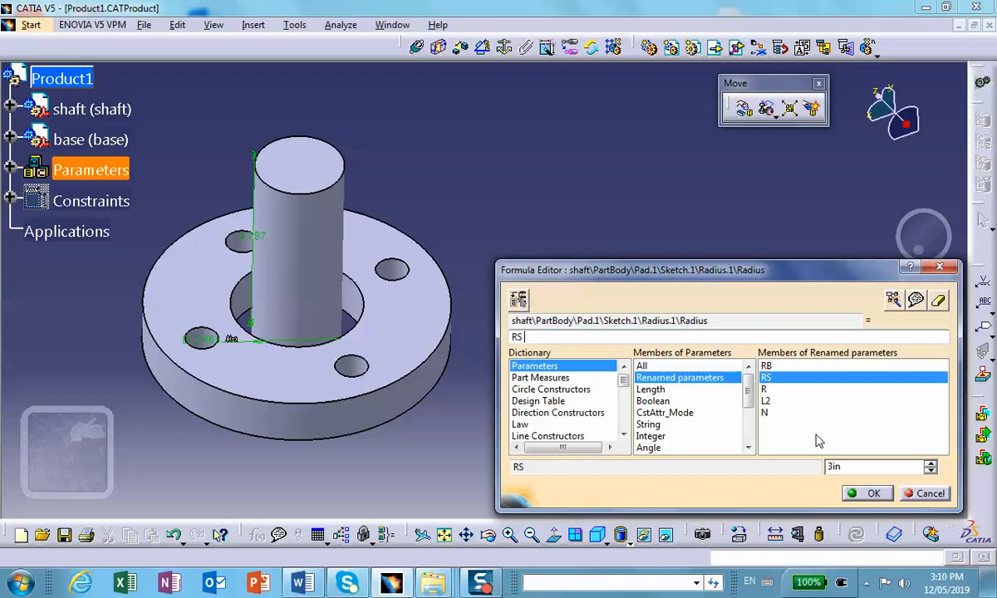
pyautogui.click(867, 493)
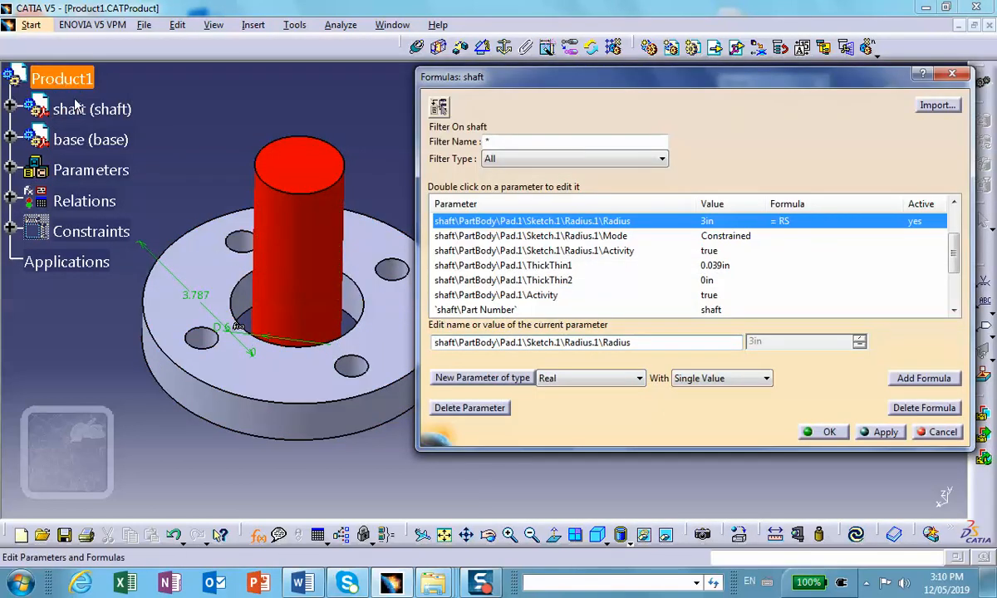
pyautogui.moveTo(264, 300); pyautogui.dragTo(204, 241, button='middle')
pyautogui.moveTo(317, 196); pyautogui.dragTo(315, 224, button='middle')
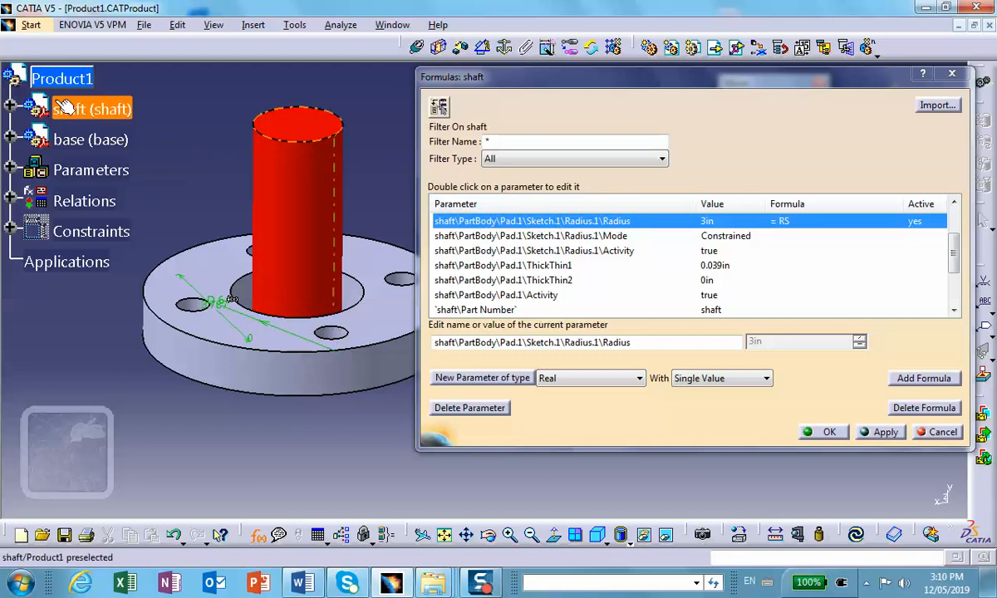
pyautogui.moveTo(269, 265); pyautogui.dragTo(276, 287, button='middle')
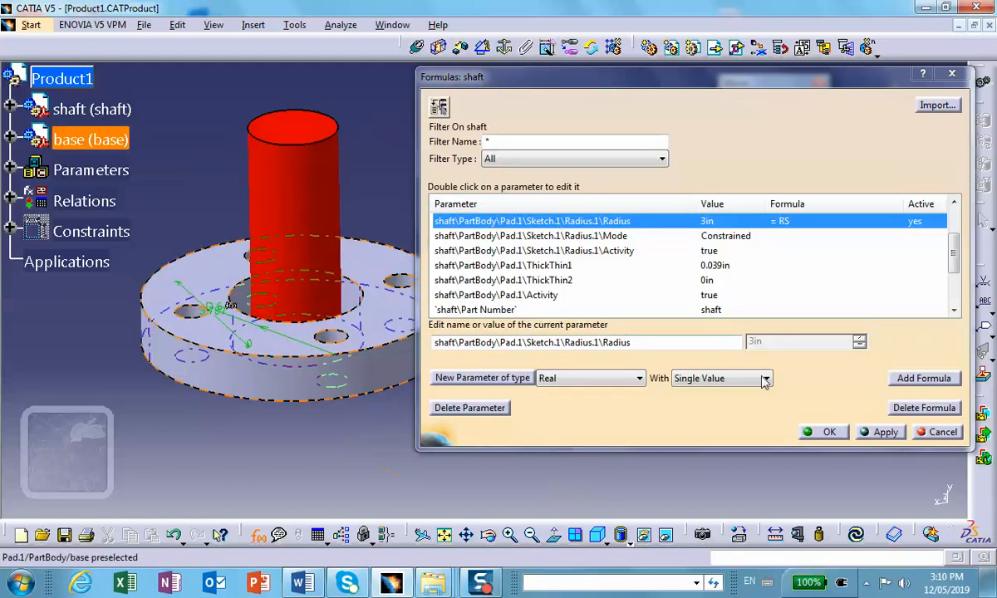
pyautogui.click(866, 431)
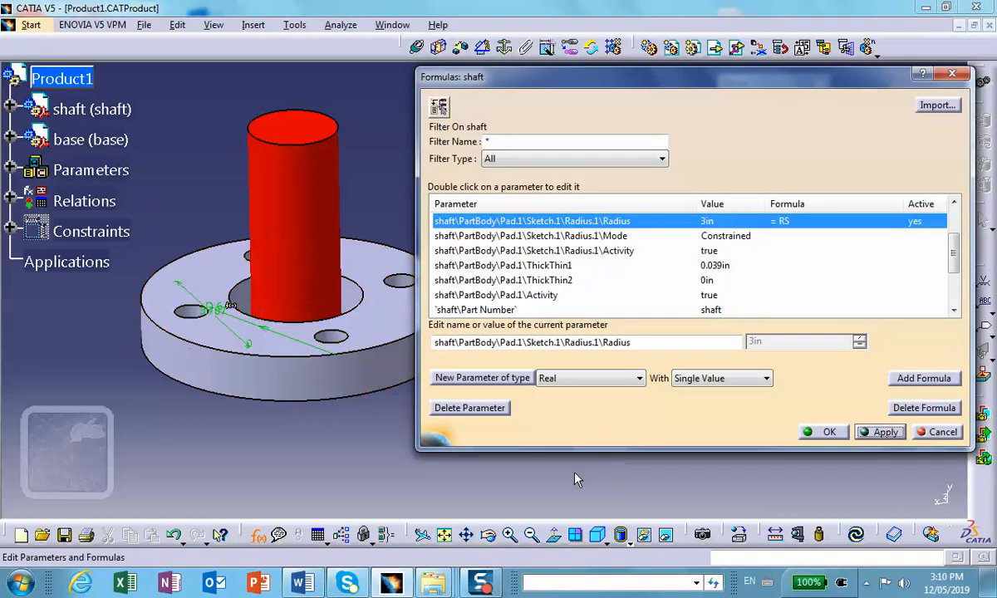
# Drive the shaft's Pad.1 first limit length with a formula equal to the renamed parameter L2.
pyautogui.click(10, 109)
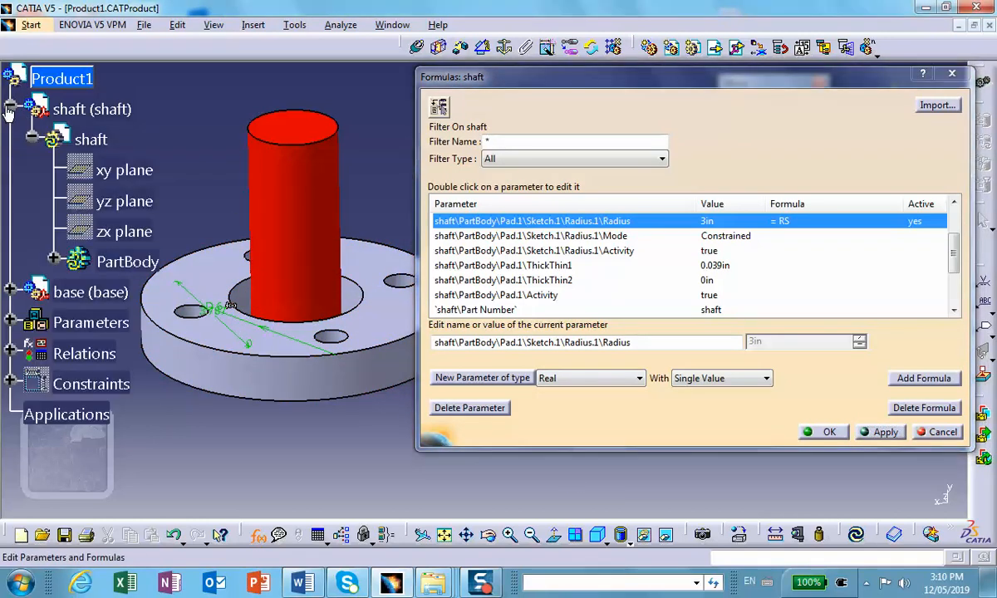
pyautogui.click(86, 140)
pyautogui.moveTo(215, 237); pyautogui.dragTo(249, 226, button='middle')
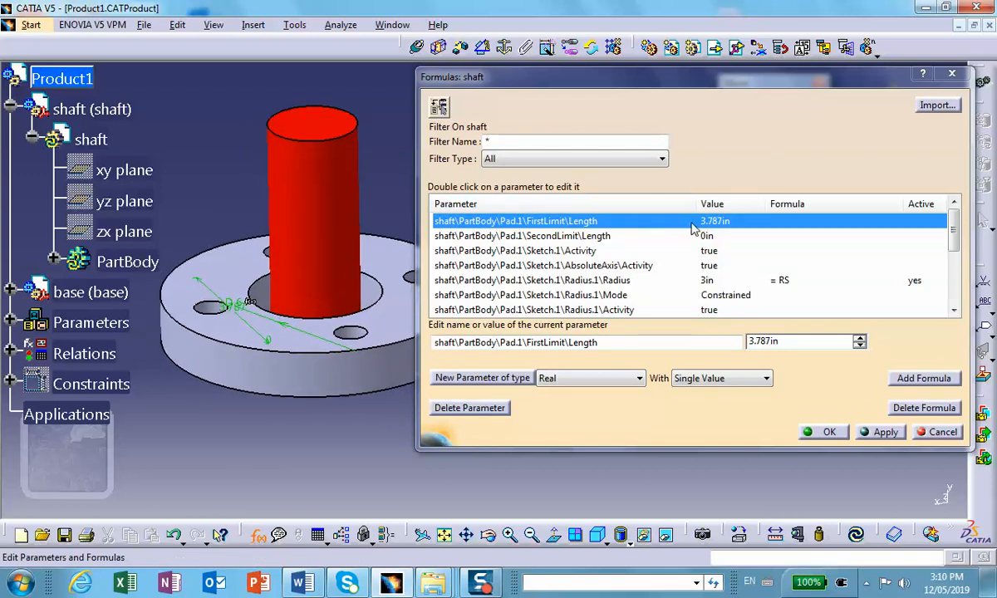
pyautogui.click(898, 379)
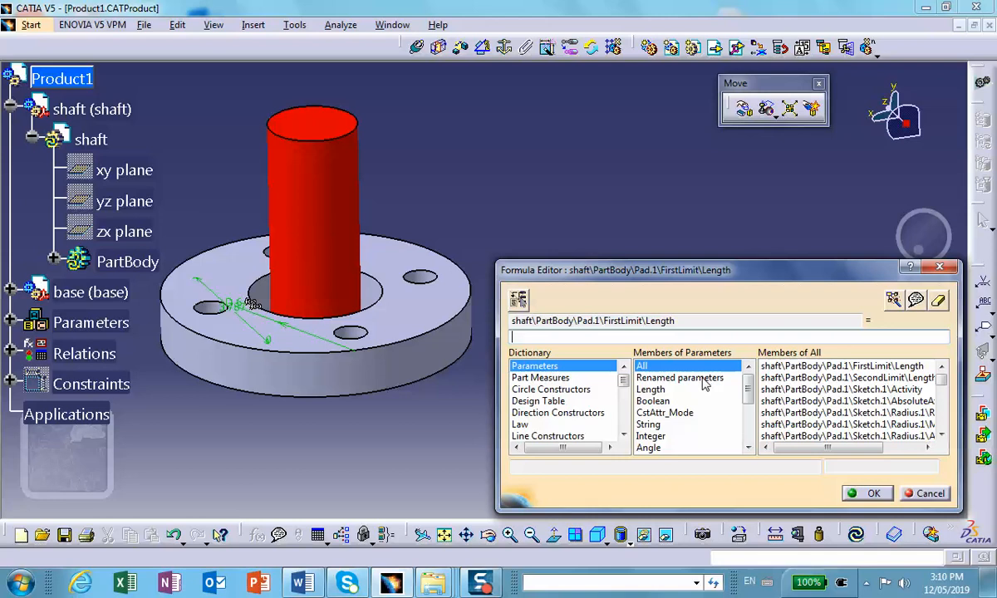
pyautogui.click(707, 379)
pyautogui.doubleClick(766, 401)
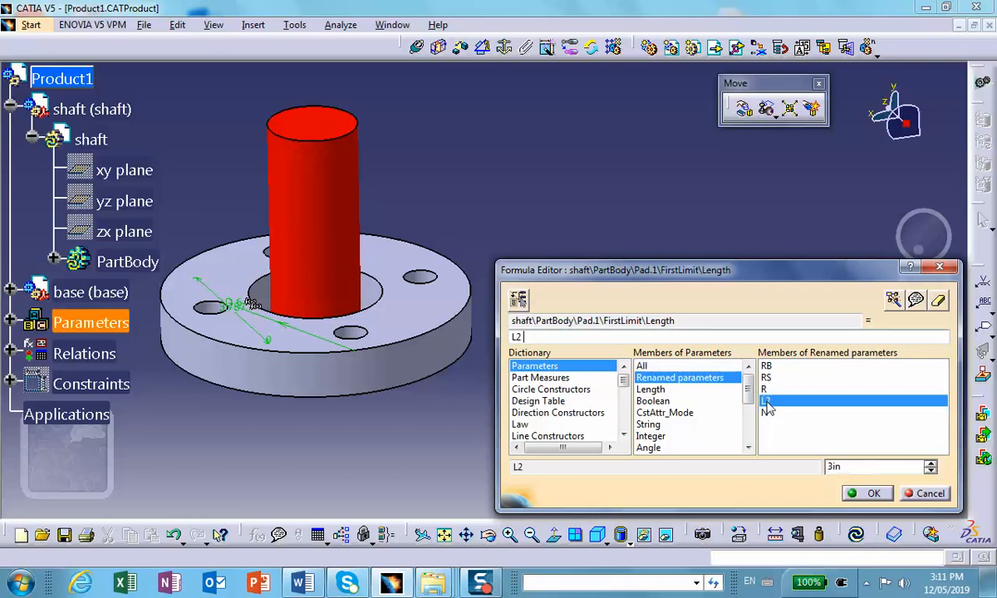
pyautogui.click(870, 493)
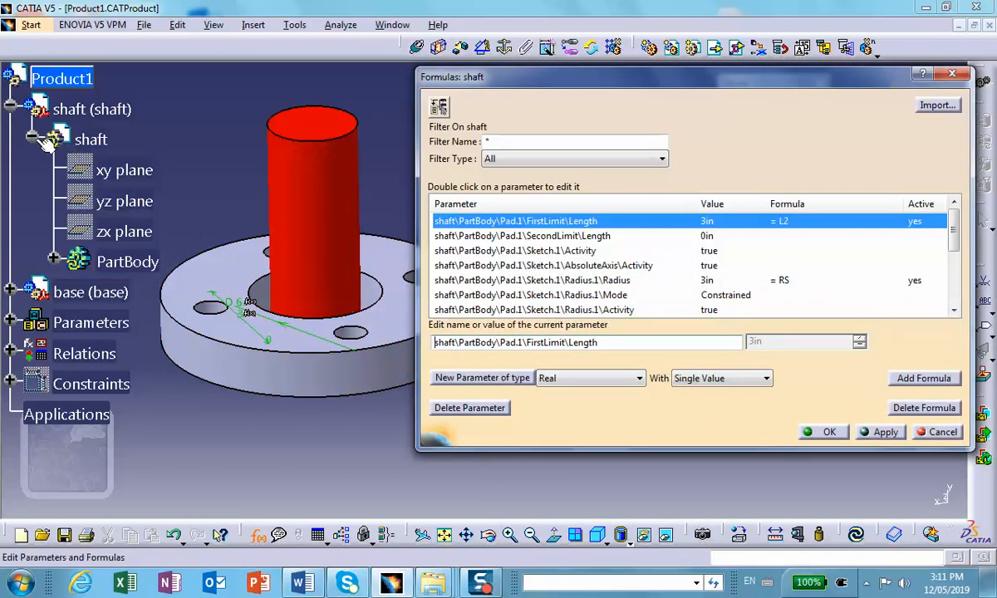
# Show the base part's parameters in the formulas editor and hide the shaft to expose the base's dimensions.
pyautogui.click(98, 292)
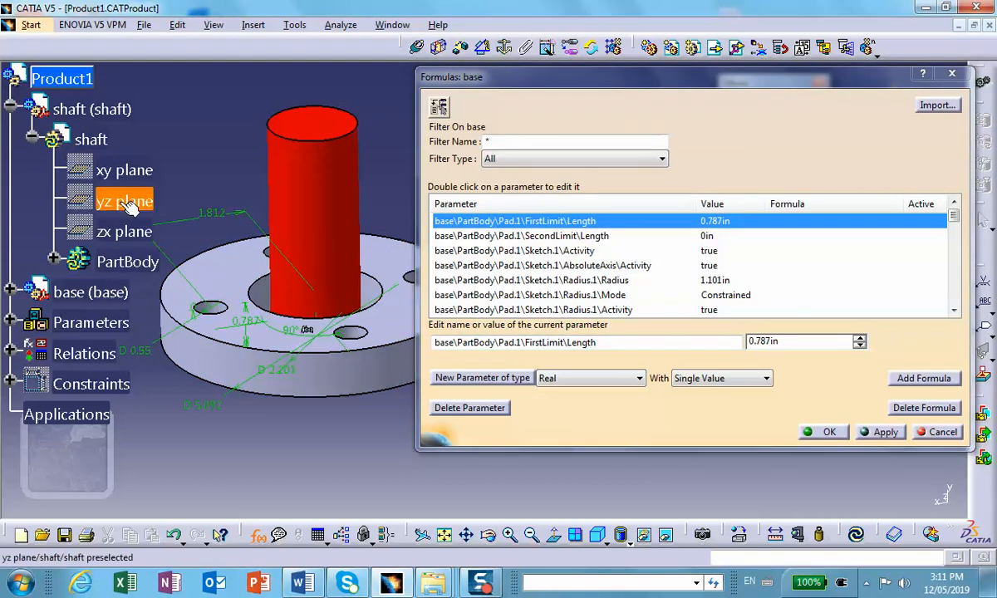
pyautogui.rightClick(91, 109)
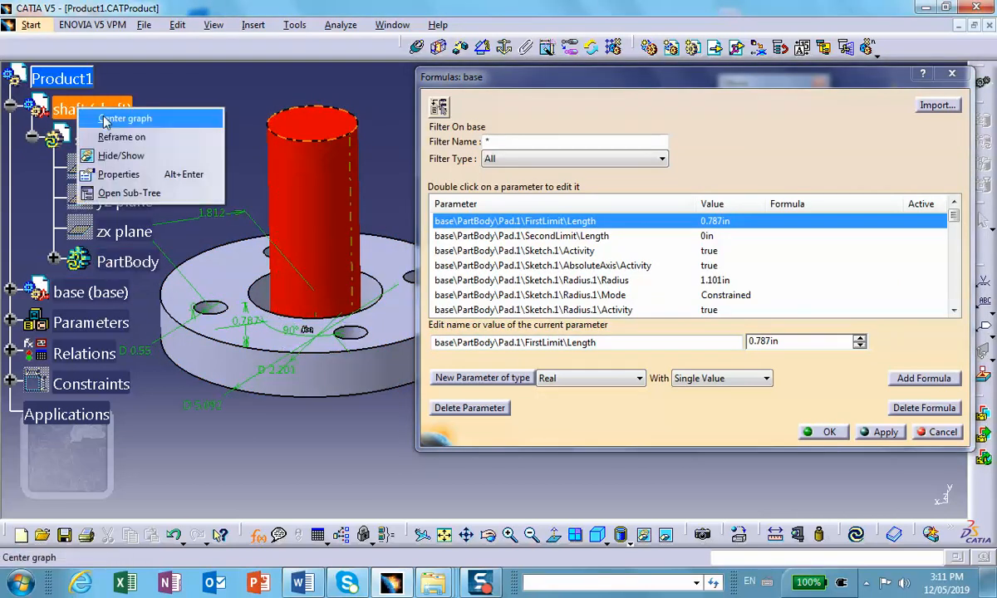
pyautogui.click(123, 155)
pyautogui.moveTo(272, 169); pyautogui.dragTo(330, 156, button='middle')
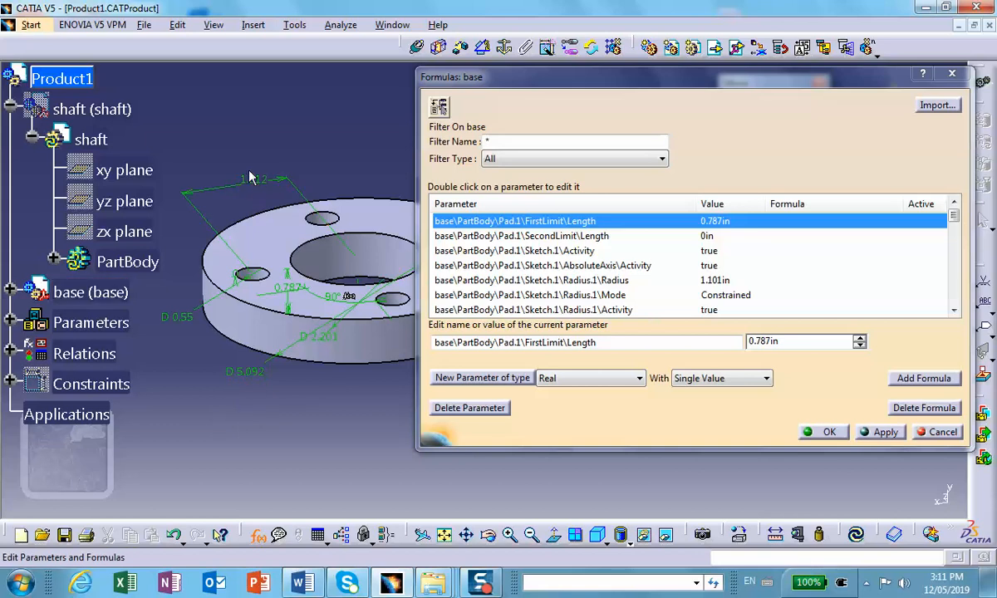
# Drive the base's Pocket.1 hole radius (Sketch.2, Radius.4) with a formula equal to the renamed parameter R.
pyautogui.moveTo(290, 169); pyautogui.dragTo(275, 175, button='middle')
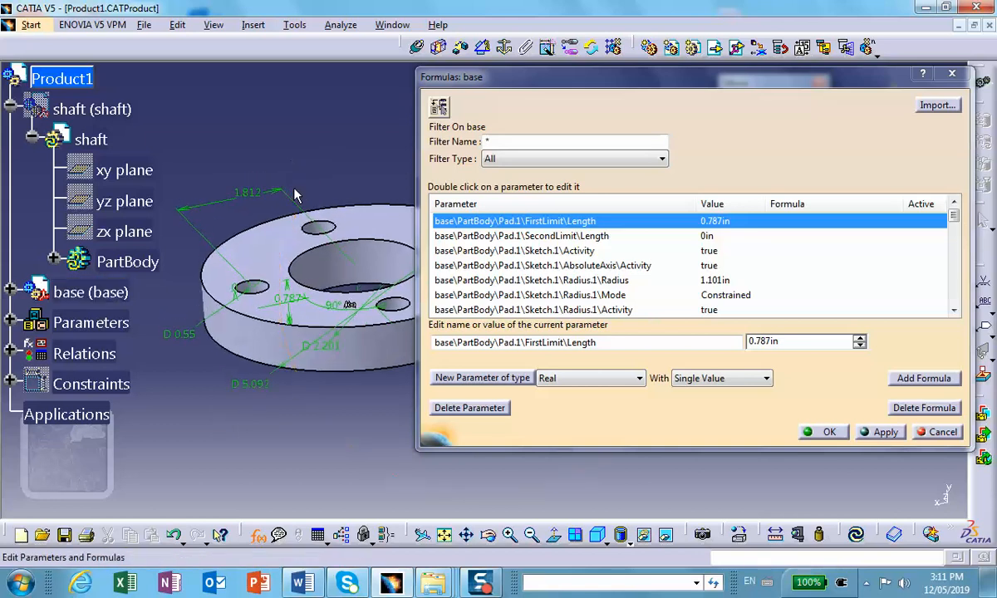
pyautogui.click(184, 333)
pyautogui.moveTo(184, 332); pyautogui.dragTo(260, 312, button='middle')
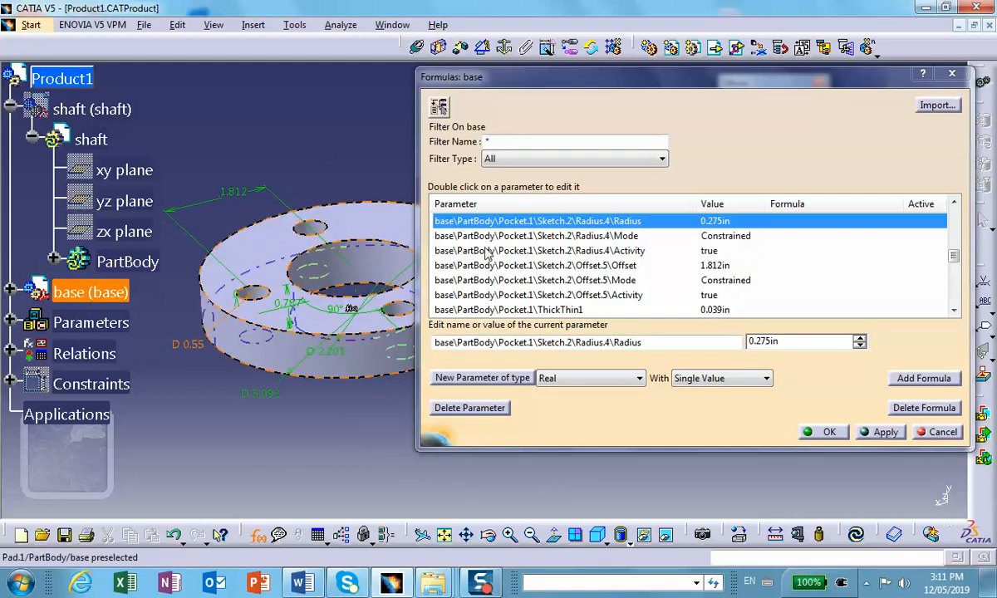
pyautogui.click(919, 381)
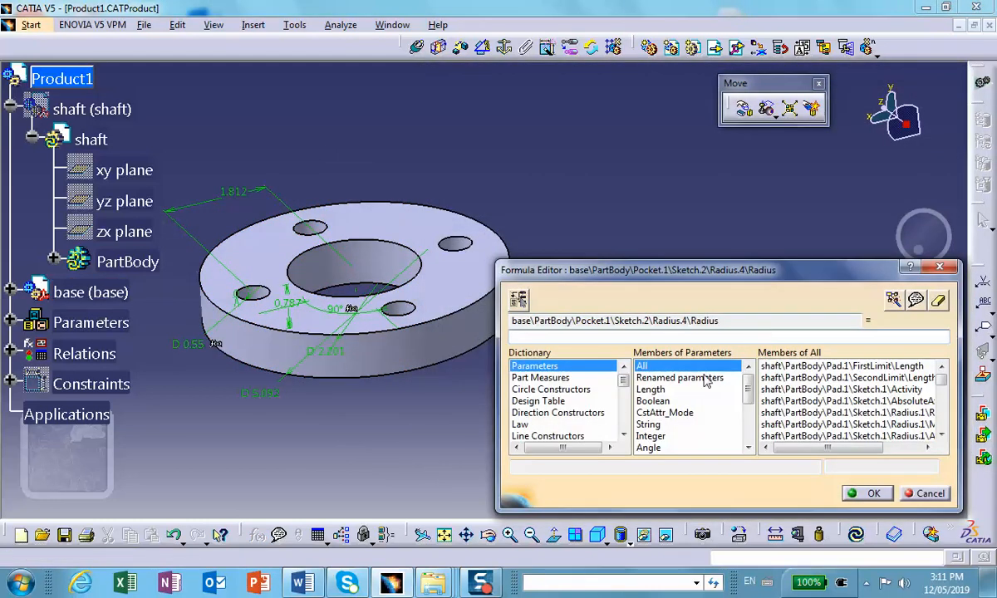
pyautogui.click(702, 378)
pyautogui.doubleClick(766, 389)
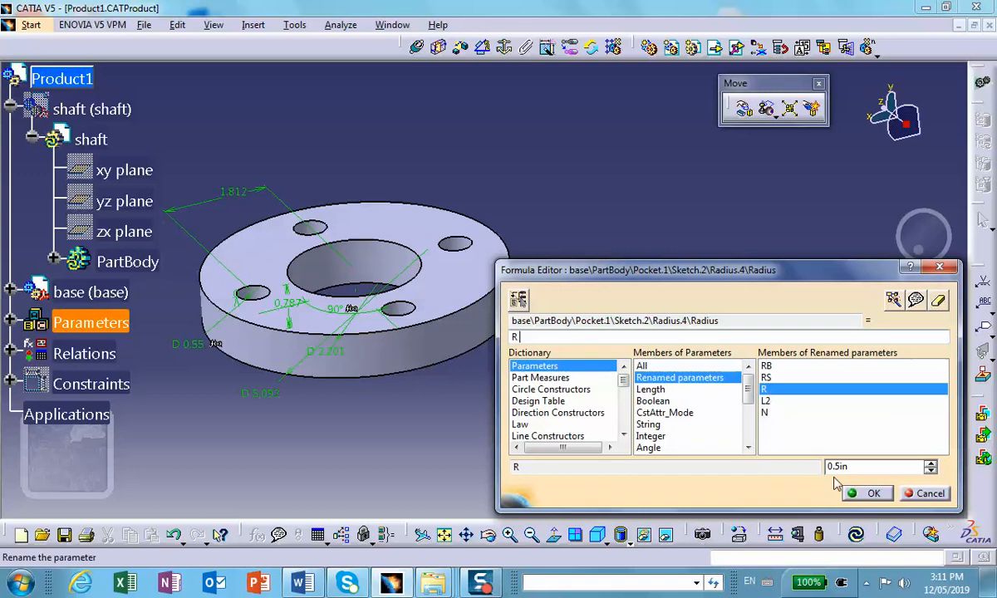
pyautogui.click(873, 496)
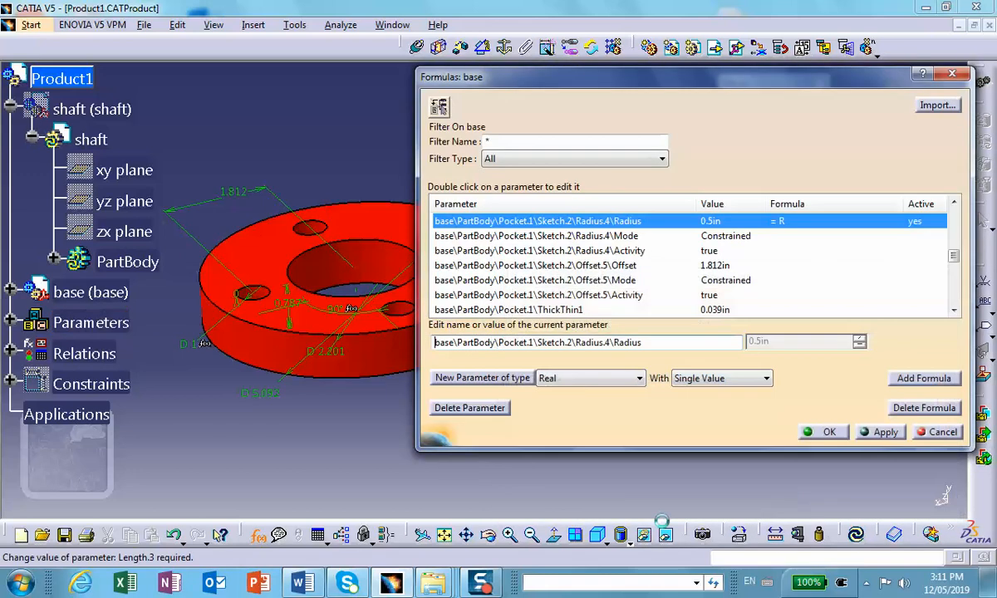
# Drive the hole's centre offset in the base's Pocket.1 sketch (Offset.5) with the formula (RB+RS)/2.
pyautogui.click(266, 396)
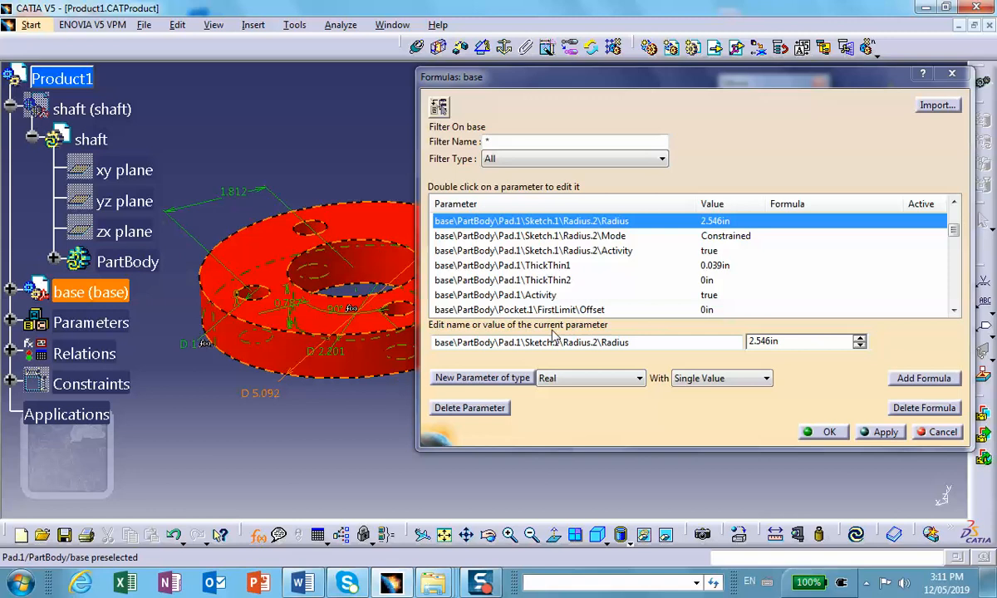
pyautogui.moveTo(348, 417); pyautogui.dragTo(207, 417, button='middle')
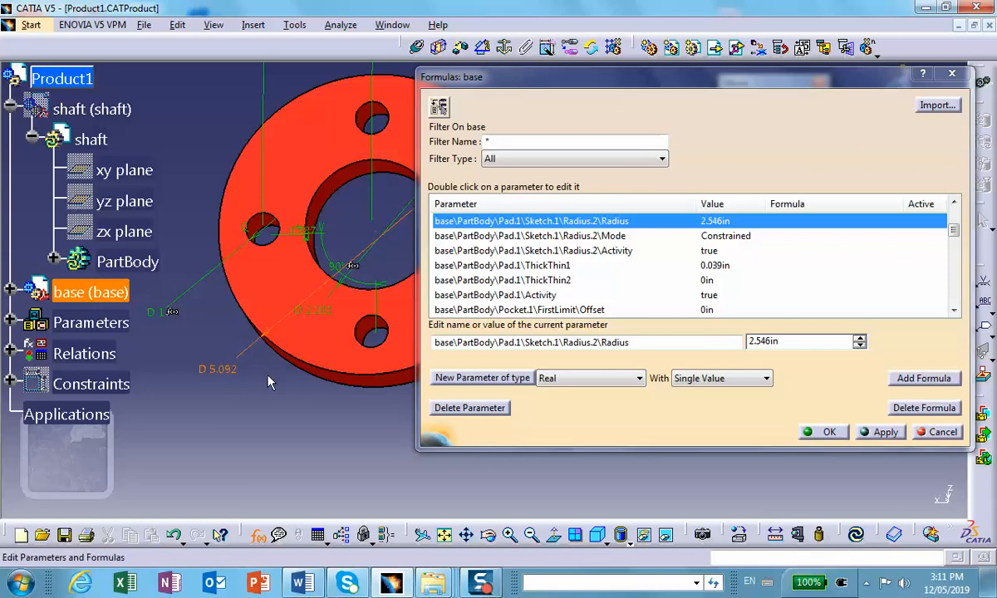
pyautogui.moveTo(269, 404); pyautogui.dragTo(196, 466, button='middle')
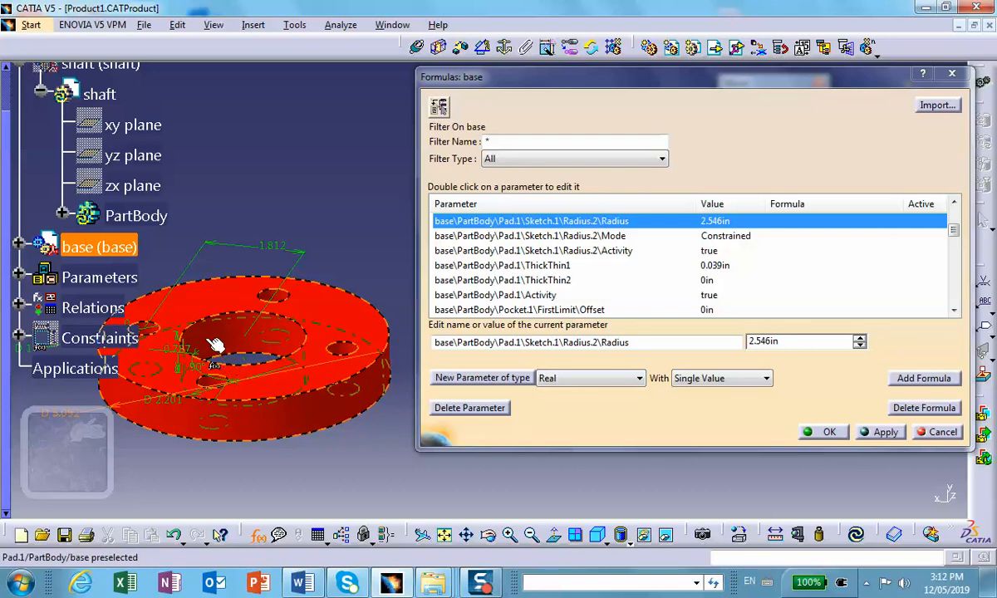
pyautogui.click(263, 252)
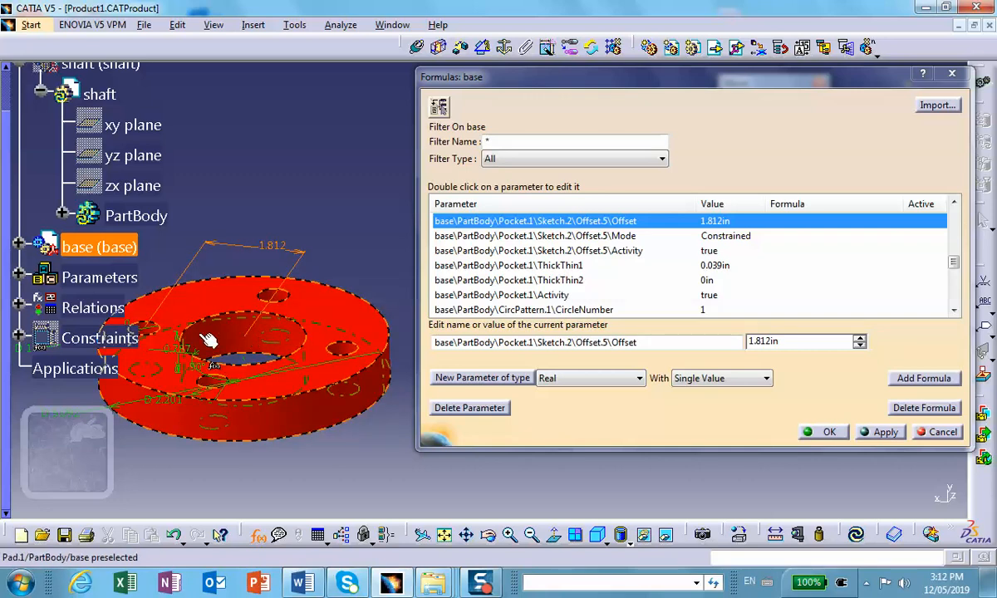
pyautogui.moveTo(236, 219); pyautogui.dragTo(329, 190, button='middle')
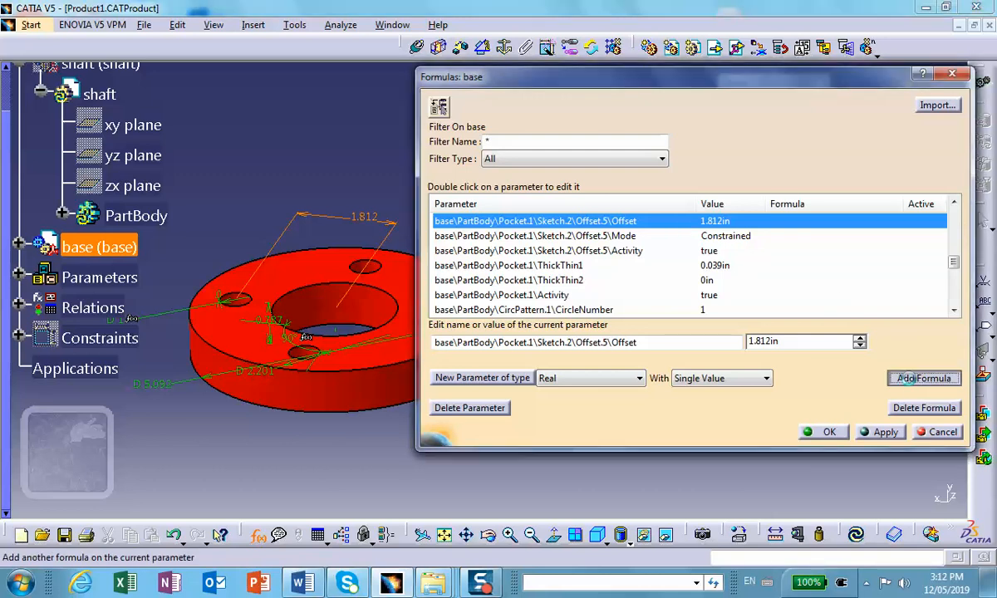
pyautogui.click(921, 378)
pyautogui.click(653, 379)
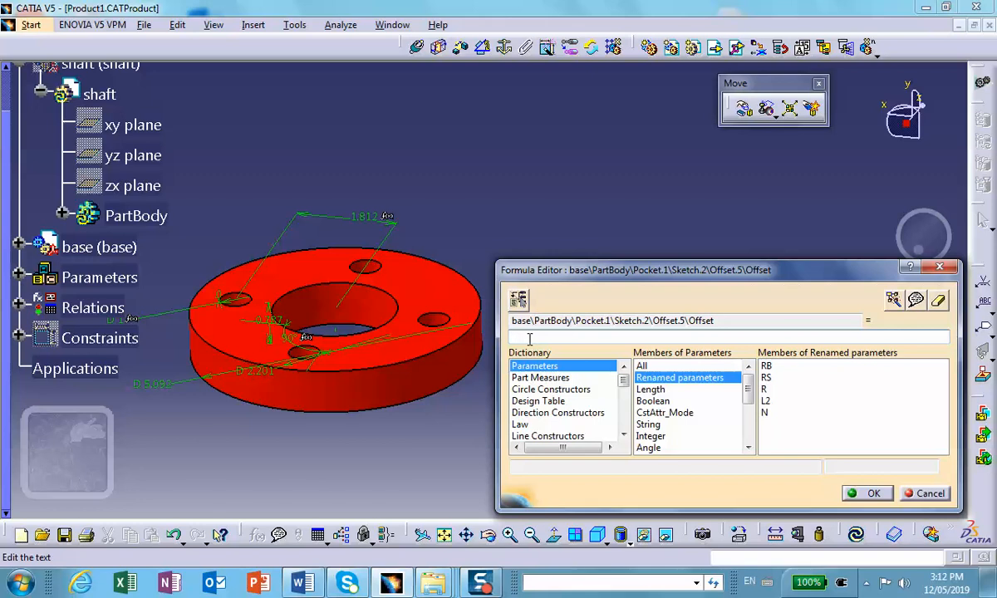
pyautogui.write('(RB+RS)/2')
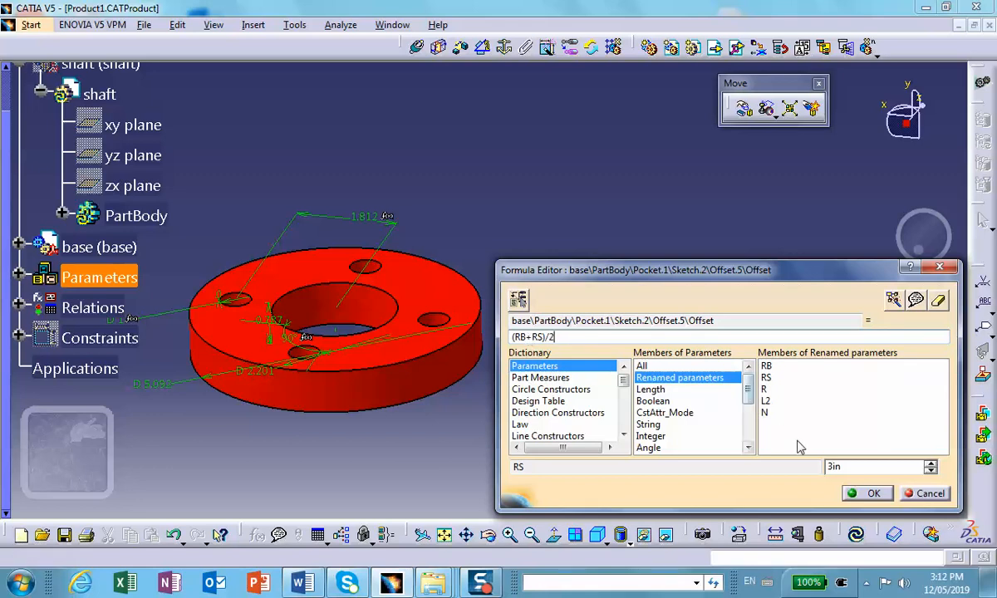
pyautogui.click(873, 494)
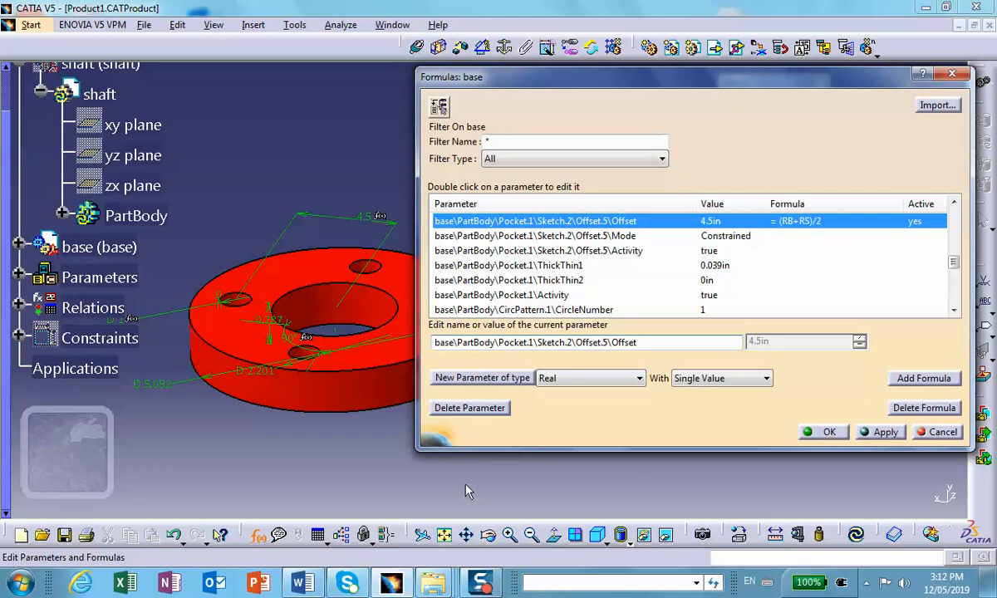
# Drive the base's outer radius in the Pad.1 sketch (Radius.2) with a formula equal to the renamed parameter RB.
pyautogui.click(166, 389)
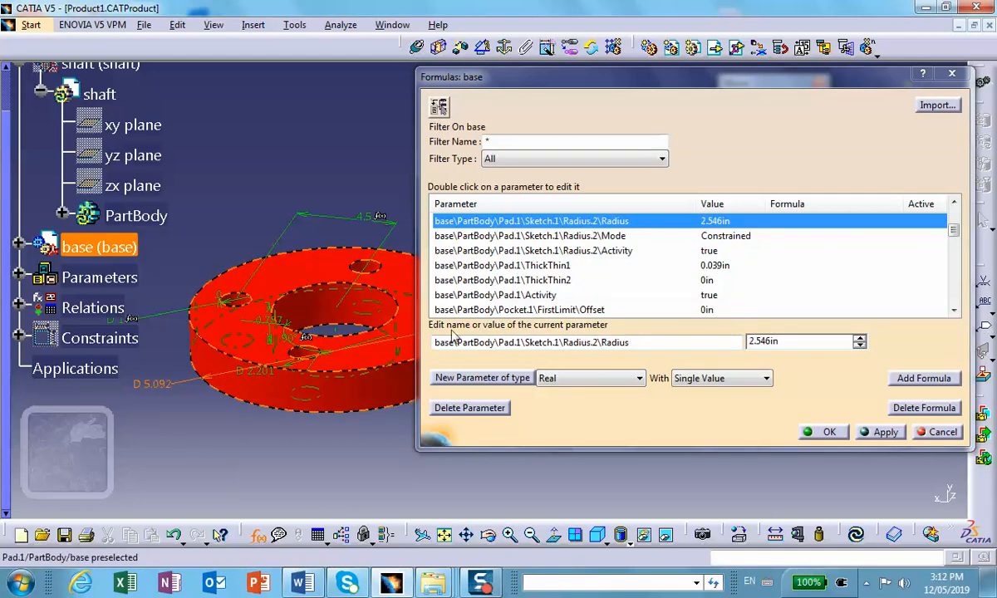
pyautogui.moveTo(340, 405); pyautogui.dragTo(178, 401, button='middle')
pyautogui.click(178, 426)
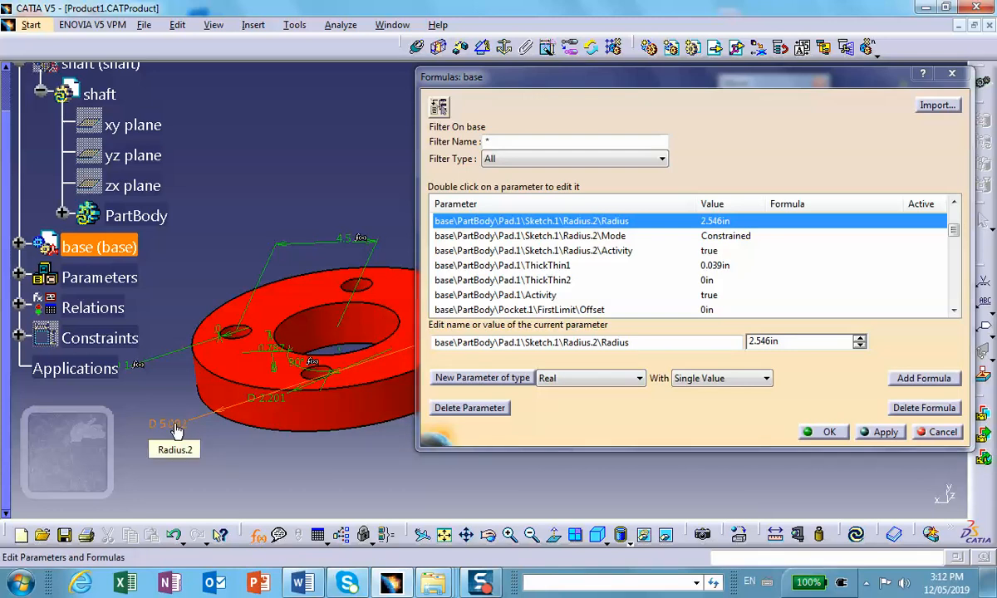
pyautogui.moveTo(241, 397); pyautogui.dragTo(269, 475, button='middle')
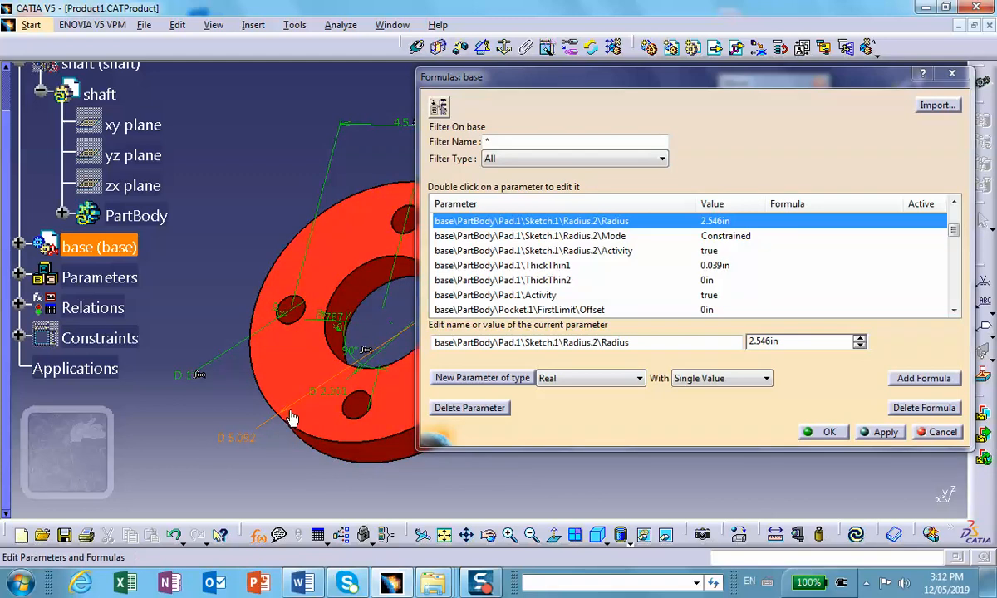
pyautogui.moveTo(260, 441); pyautogui.dragTo(349, 482, button='middle')
pyautogui.click(923, 380)
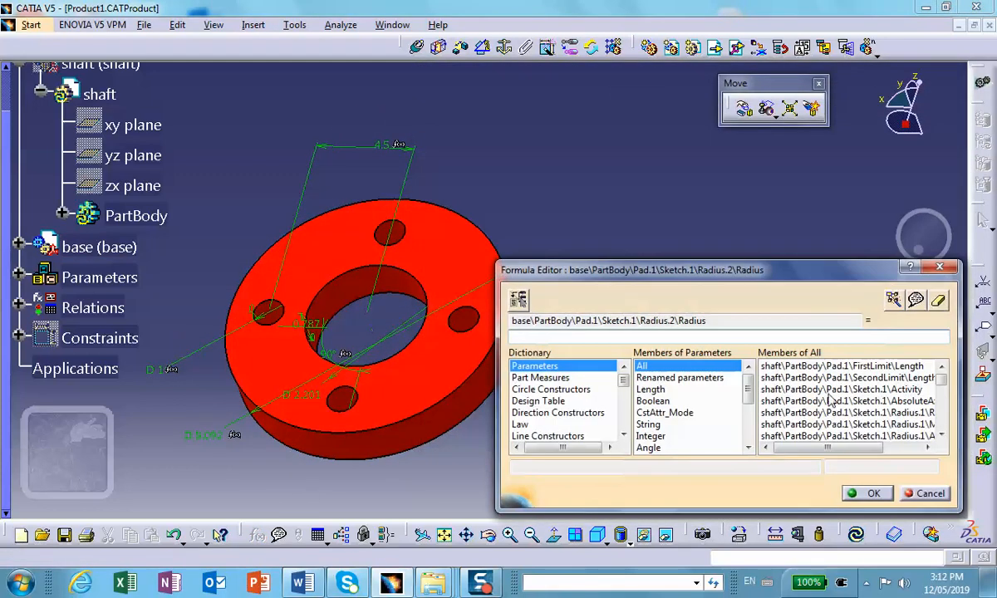
pyautogui.click(707, 378)
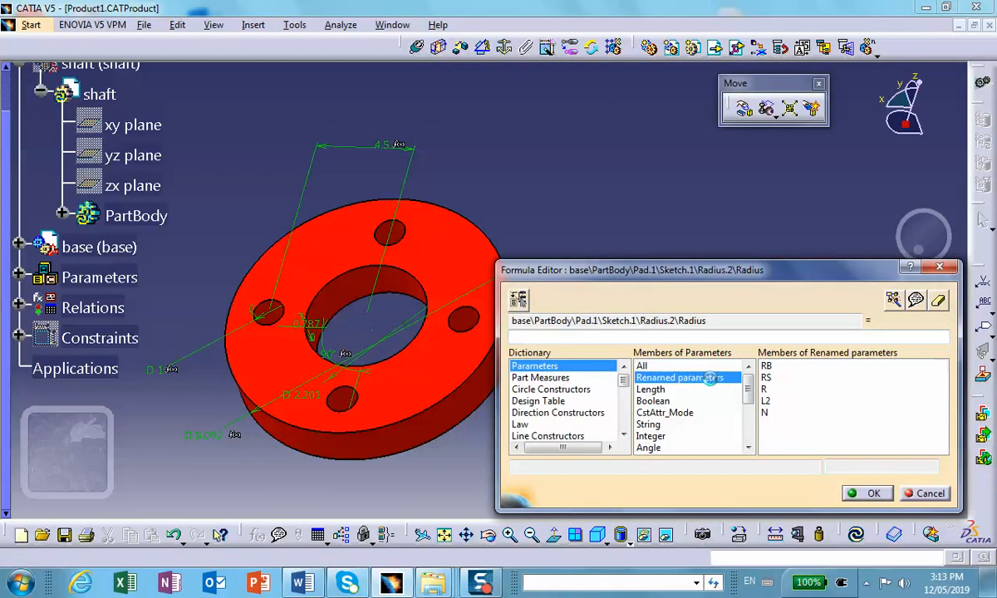
pyautogui.doubleClick(768, 366)
pyautogui.click(869, 494)
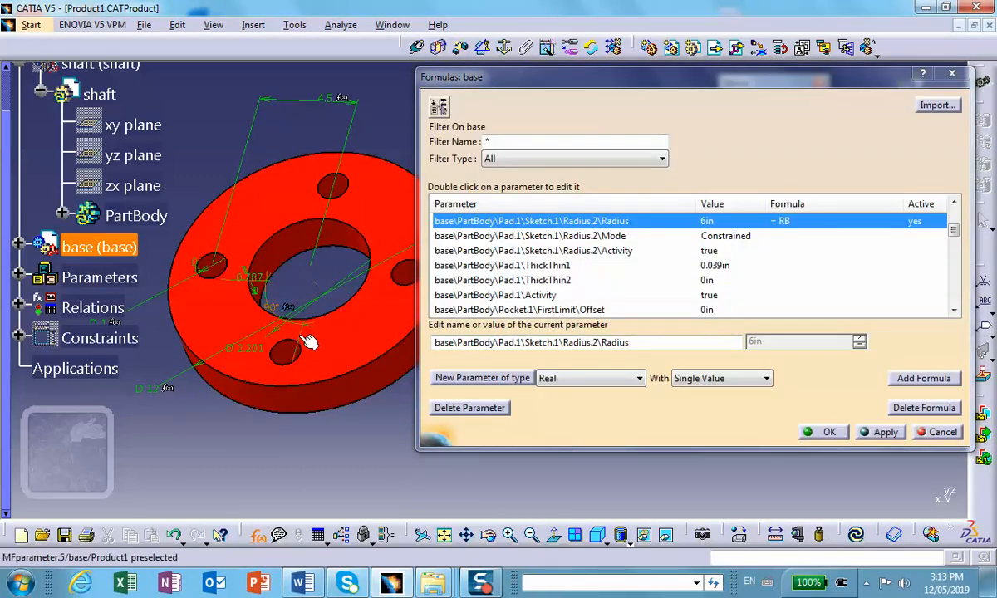
# Drive the base's inner bore radius in the Pad.1 sketch (Radius.1) with a formula equal to the renamed parameter RS.
pyautogui.click(254, 347)
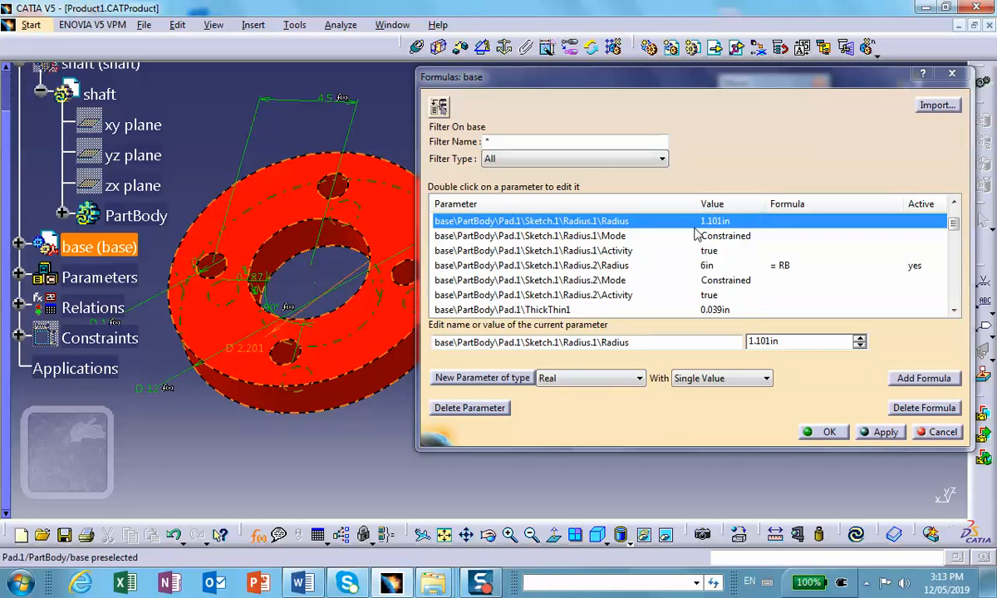
pyautogui.click(921, 379)
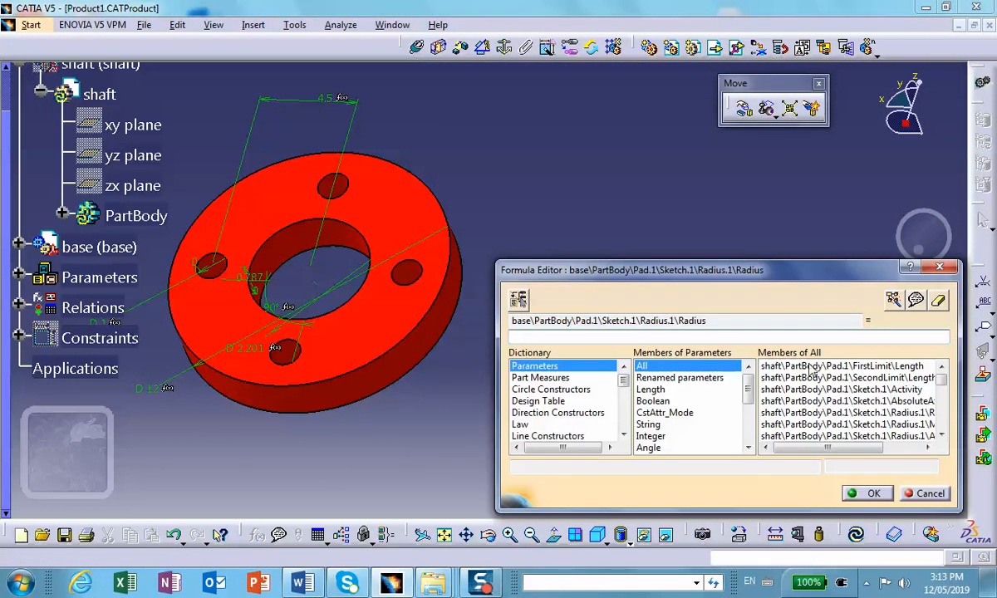
pyautogui.click(670, 378)
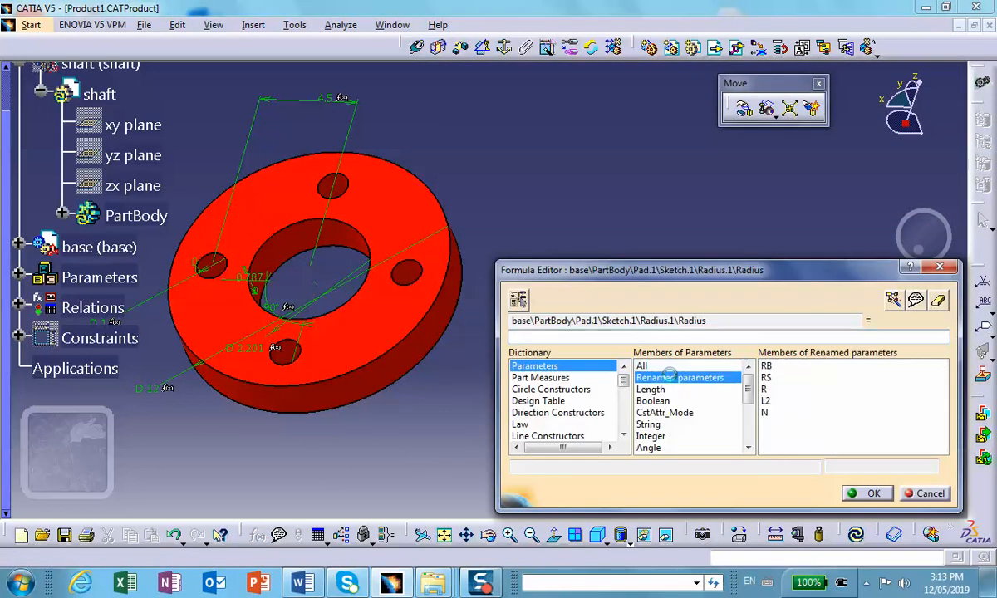
pyautogui.doubleClick(766, 379)
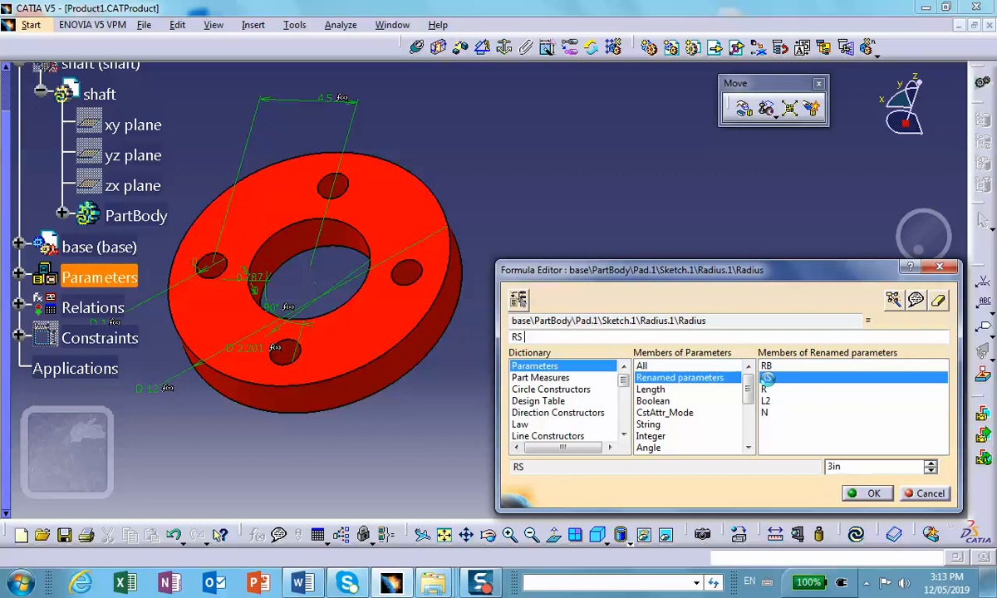
pyautogui.click(873, 493)
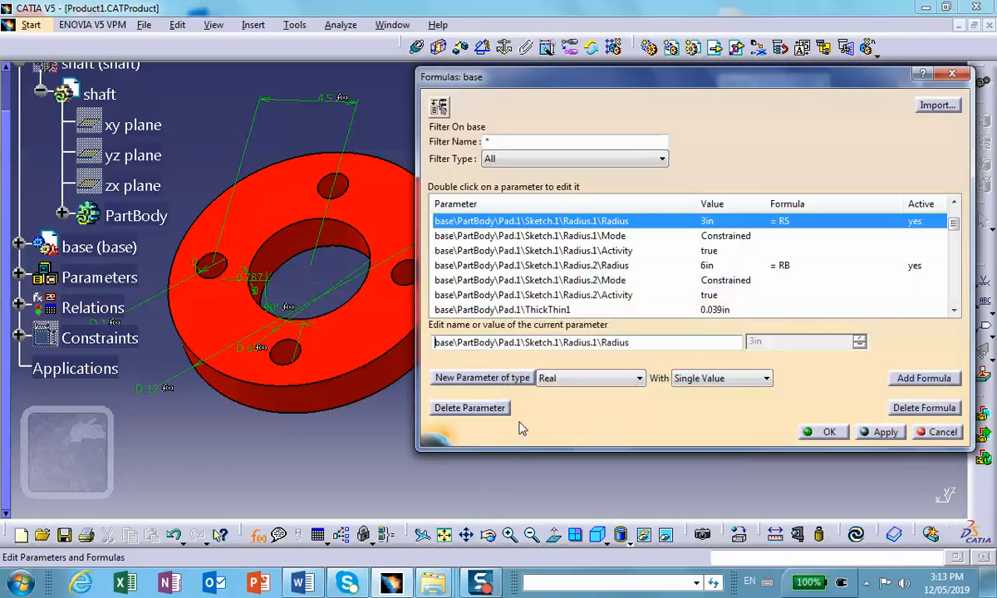
pyautogui.click(265, 283)
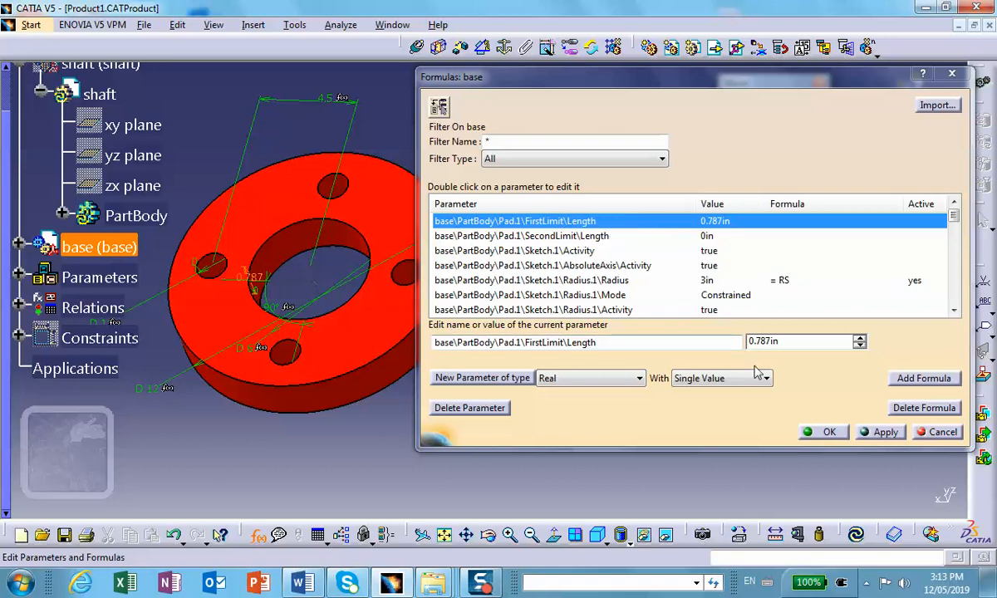
pyautogui.click(923, 379)
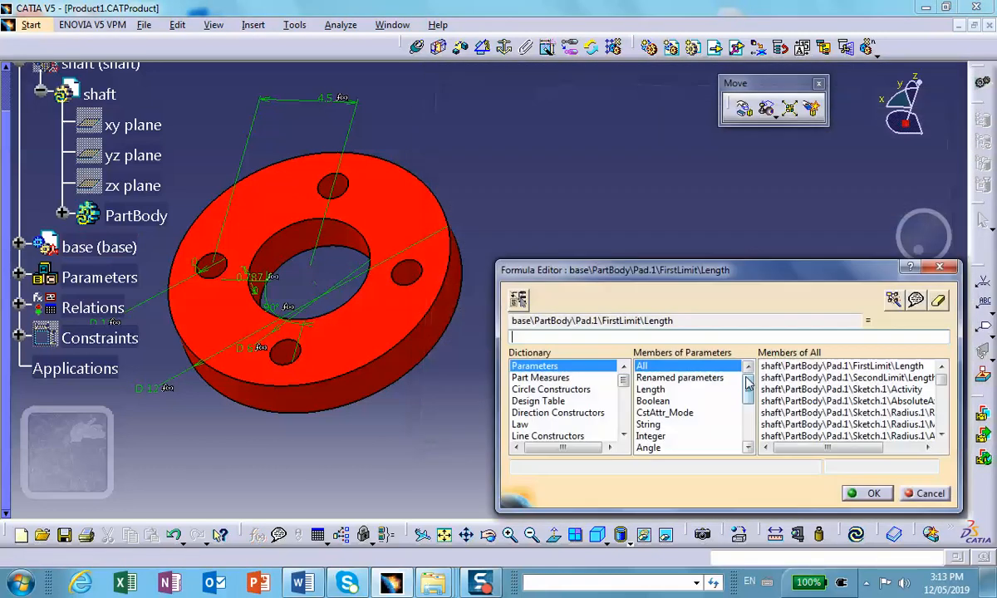
pyautogui.click(678, 378)
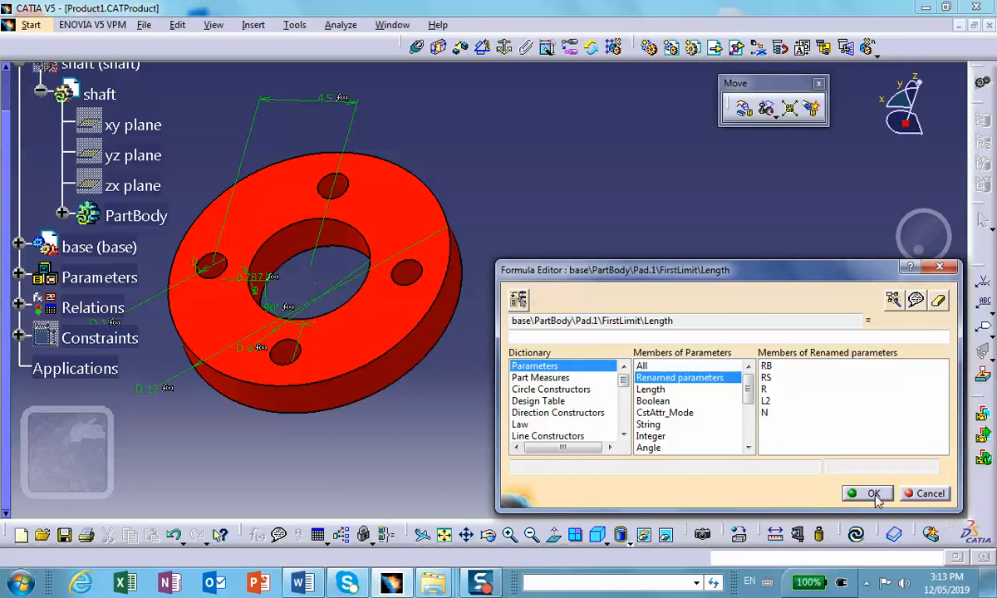
pyautogui.click(930, 495)
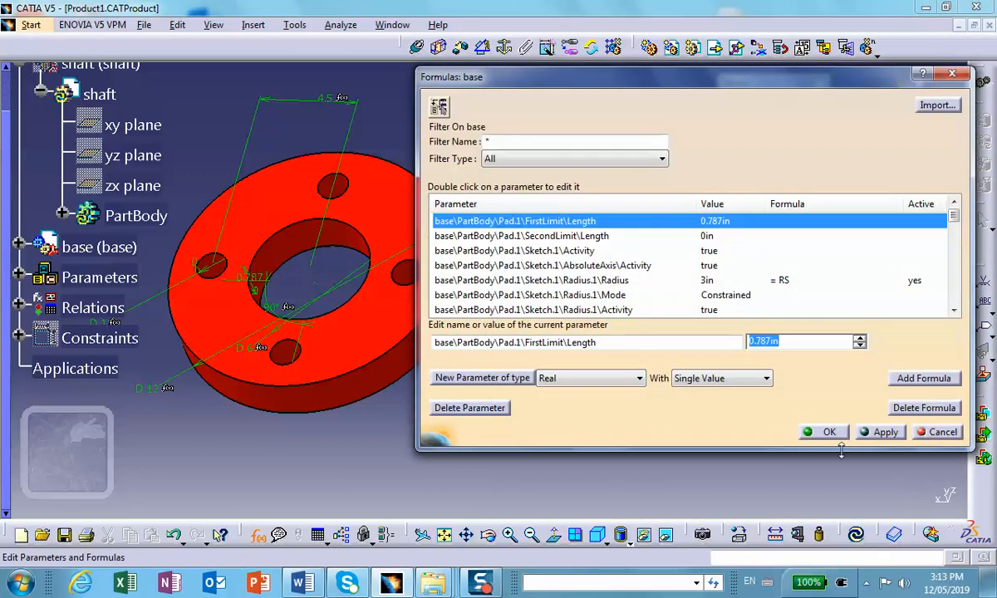
pyautogui.click(656, 159)
pyautogui.click(579, 187)
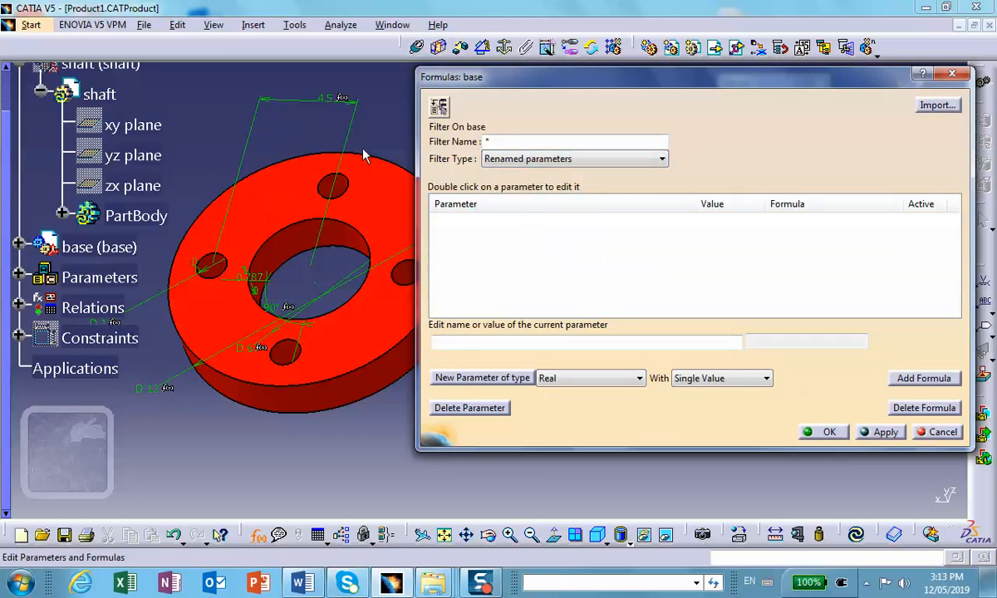
pyautogui.scroll(1, 141, 121)
pyautogui.click(184, 112)
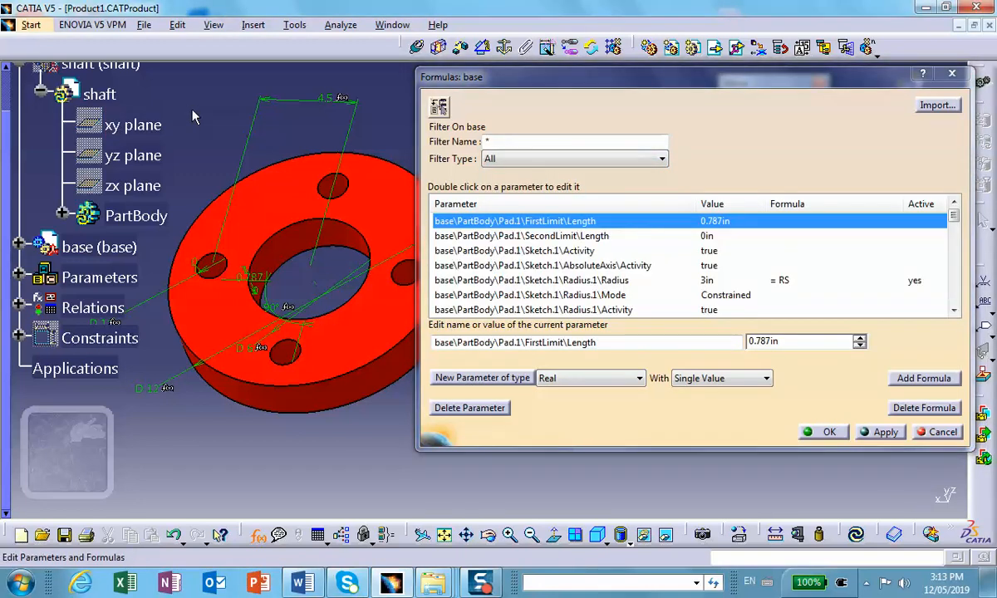
# Create a Length user parameter with a single value on Product1 and name it L1.
pyautogui.scroll(3, 94, 129)
pyautogui.click(62, 170)
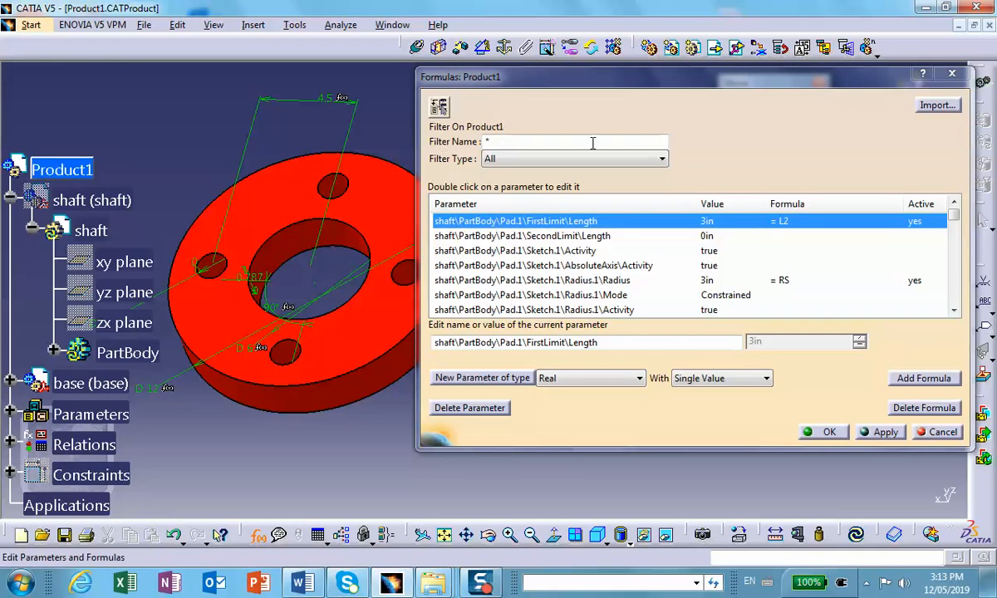
pyautogui.click(662, 159)
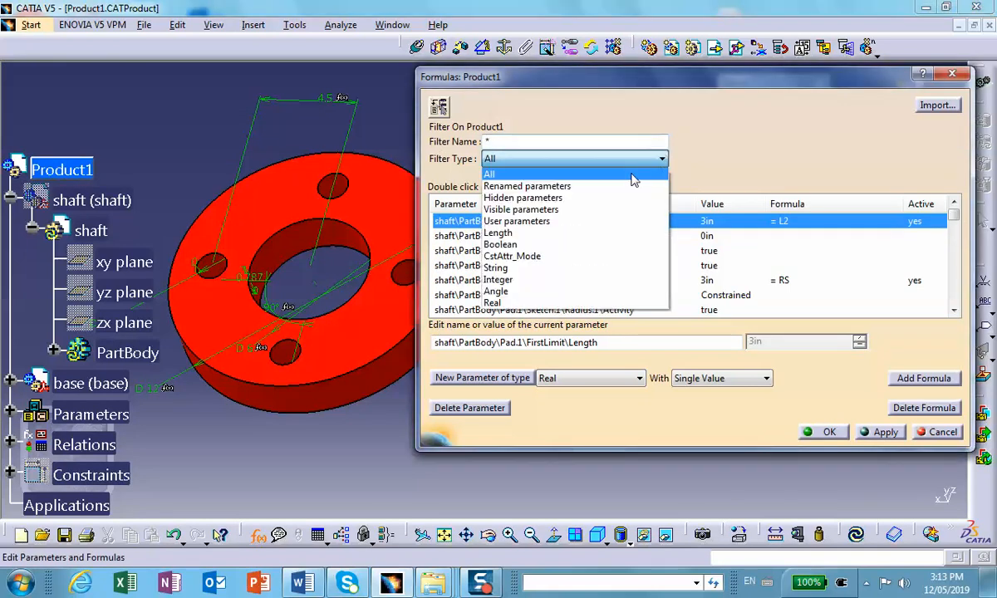
pyautogui.click(560, 187)
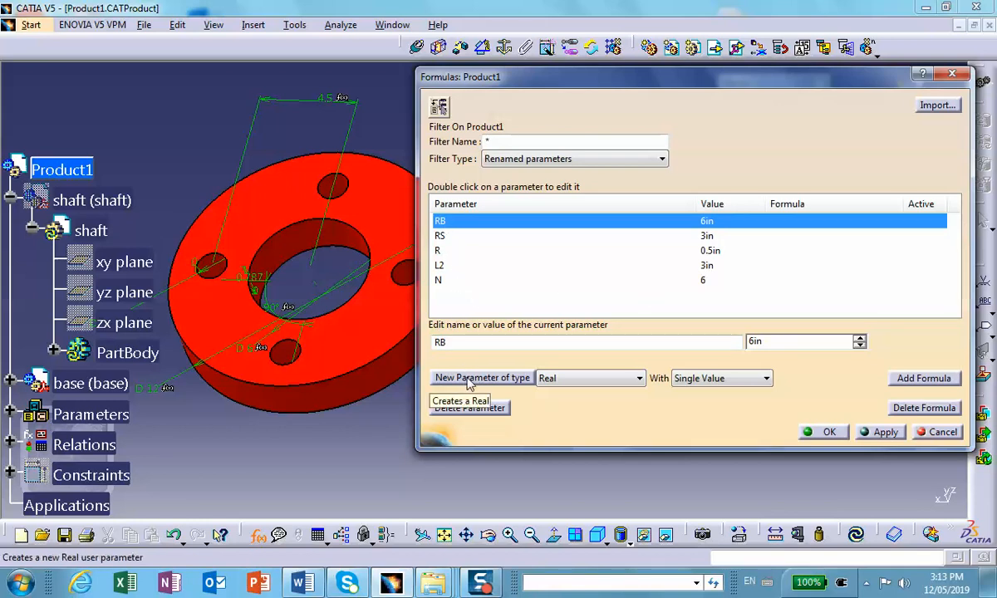
pyautogui.click(577, 379)
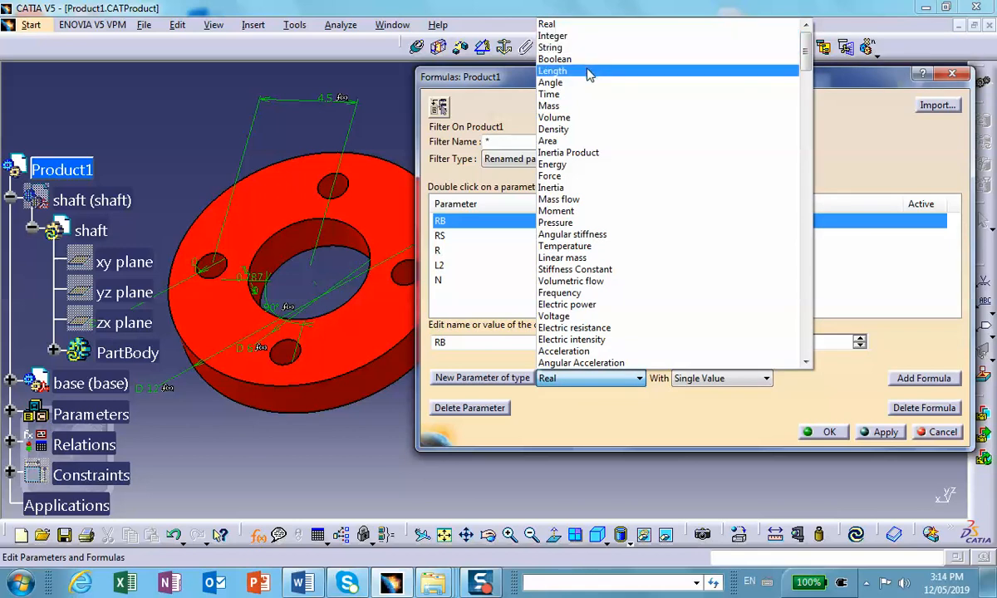
pyautogui.click(574, 71)
pyautogui.click(499, 379)
pyautogui.doubleClick(481, 343)
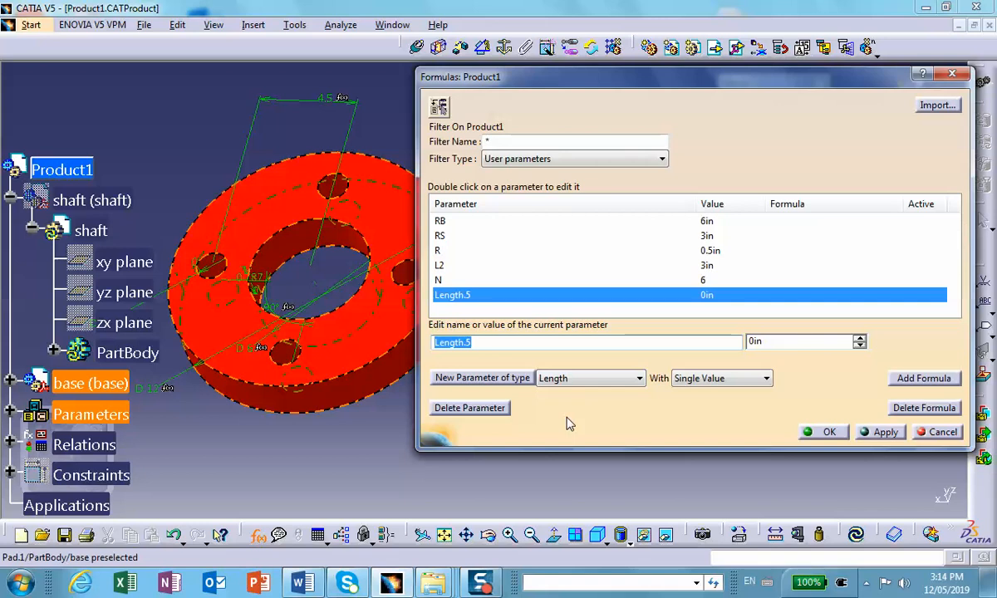
pyautogui.write('L1')
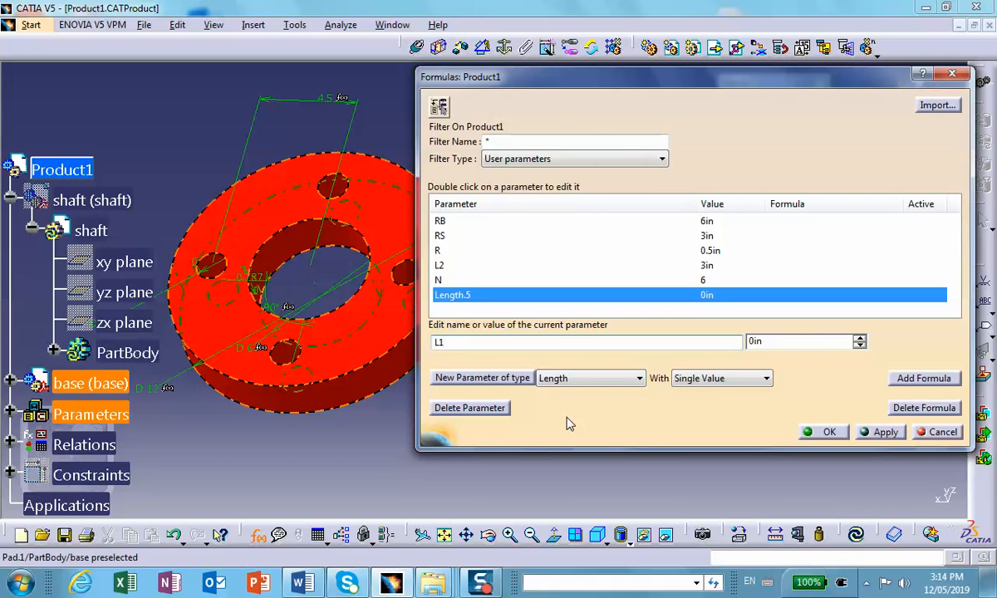
pyautogui.click(858, 436)
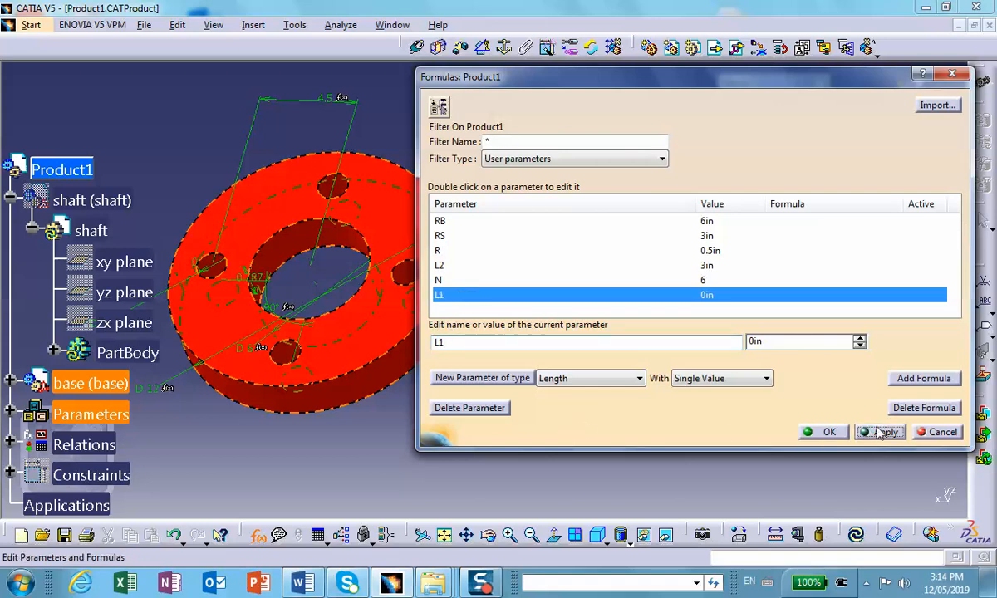
pyautogui.click(828, 435)
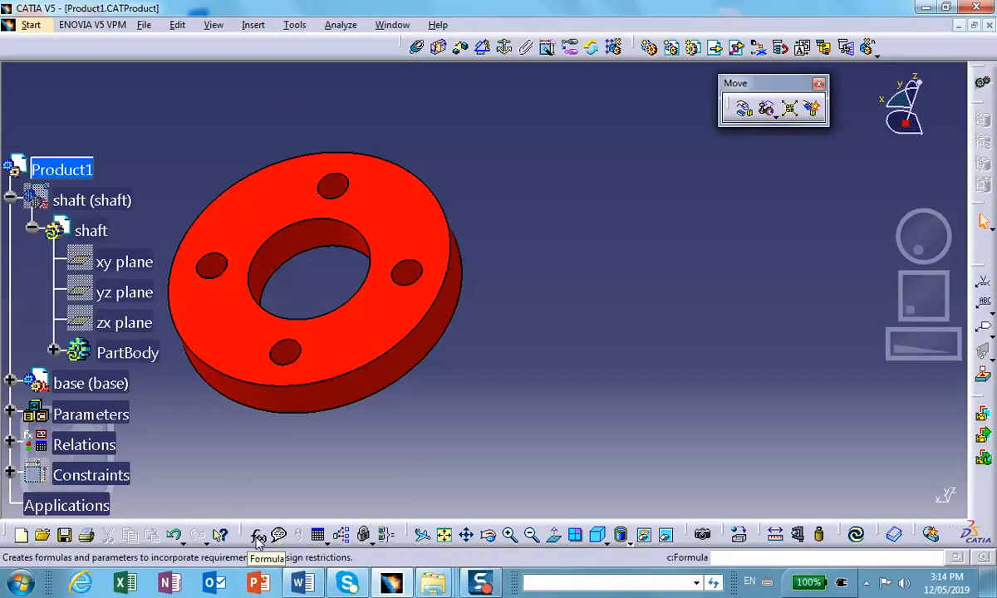
# Drive the base's Pad.1 first-limit length with a formula equal to the renamed parameter L1.
pyautogui.click(257, 537)
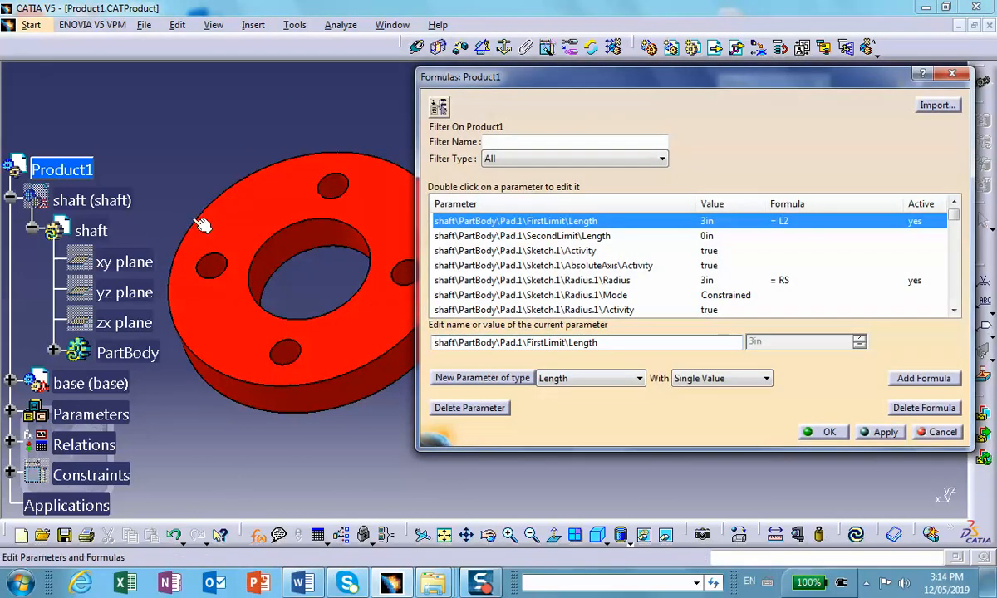
pyautogui.click(229, 211)
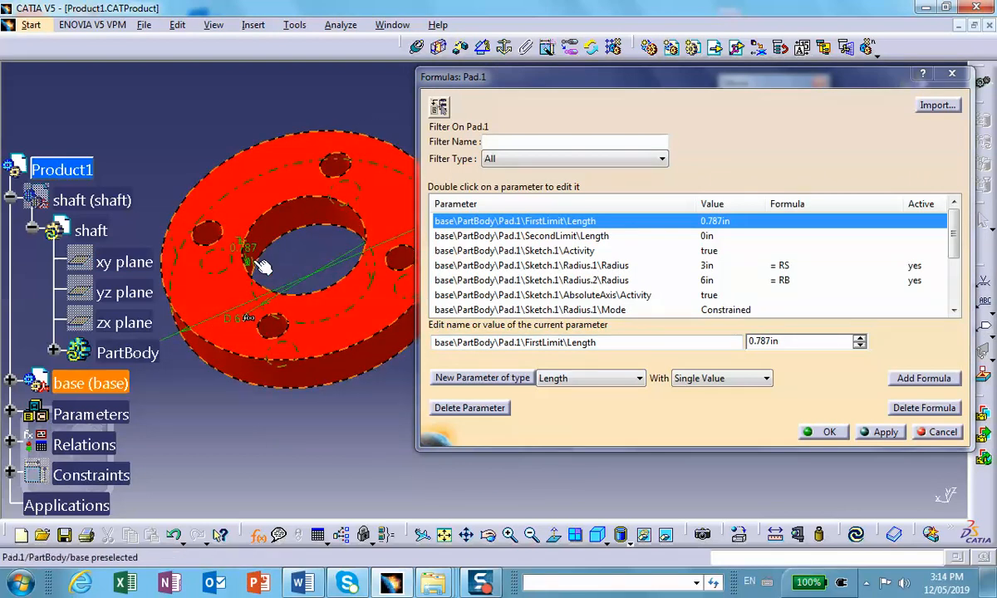
pyautogui.click(921, 378)
pyautogui.click(680, 378)
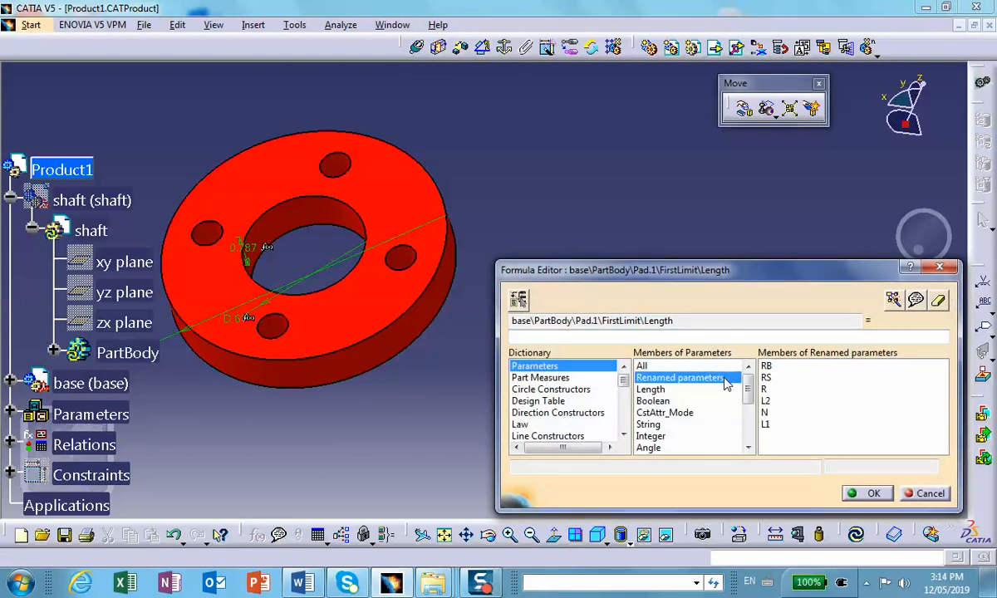
pyautogui.doubleClick(766, 425)
pyautogui.click(866, 493)
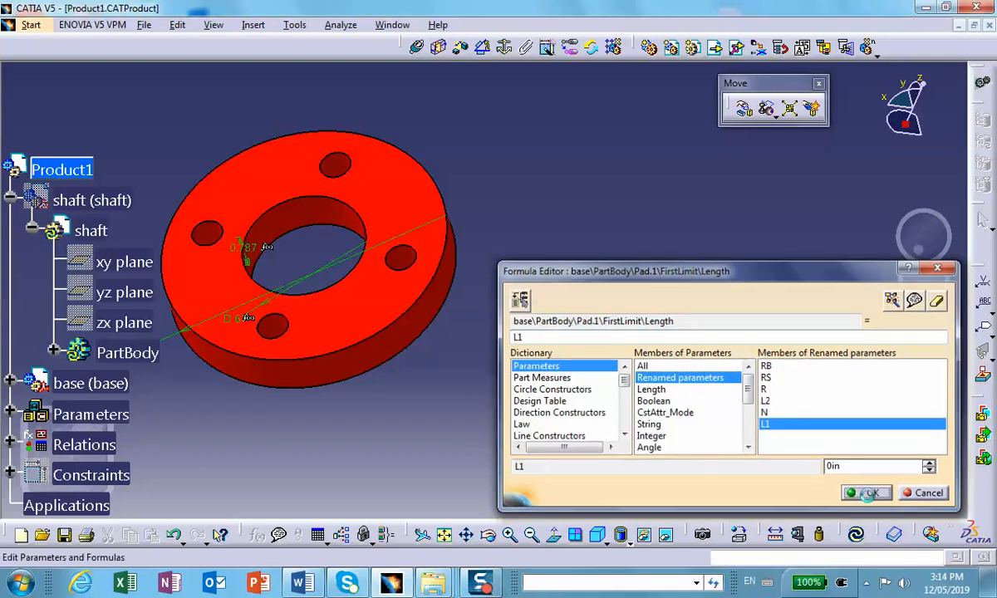
# Drive the AngularNumber of the base's CircPattern.1 with a formula equal to the renamed parameter N.
pyautogui.moveTo(224, 397); pyautogui.dragTo(276, 350, button='middle')
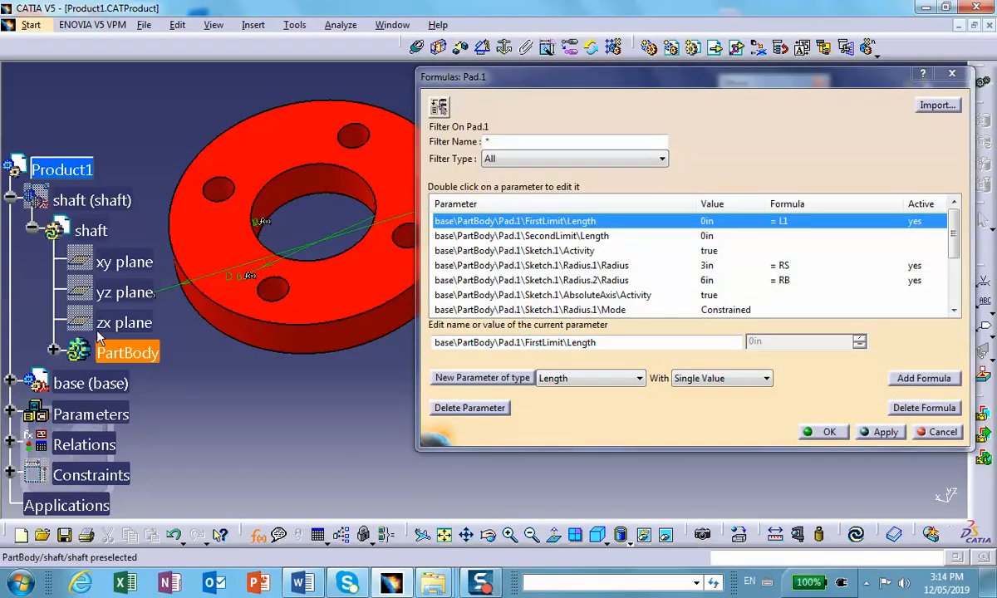
pyautogui.scroll(-1, 90, 303)
pyautogui.click(9, 109)
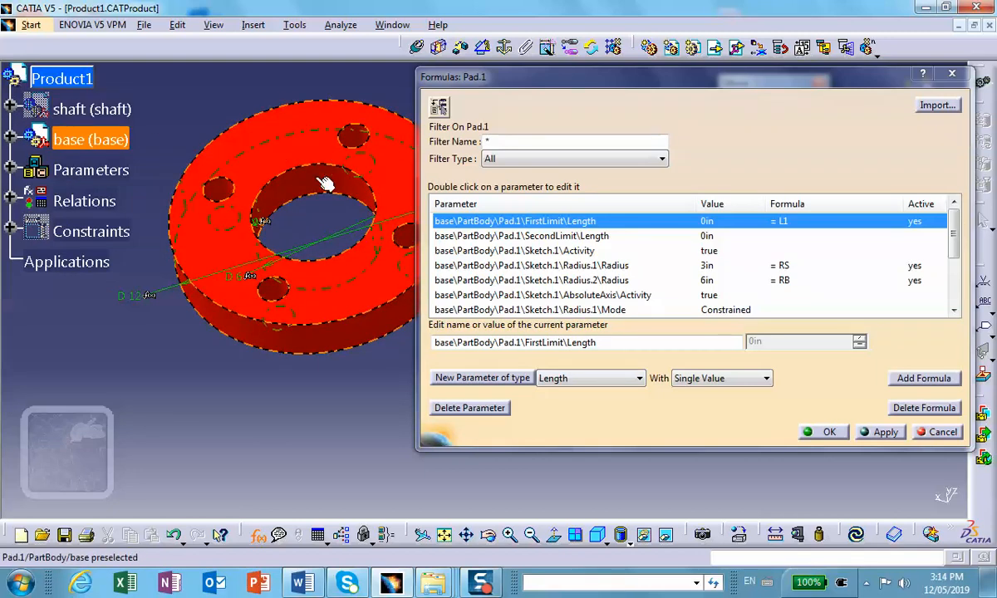
pyautogui.click(9, 139)
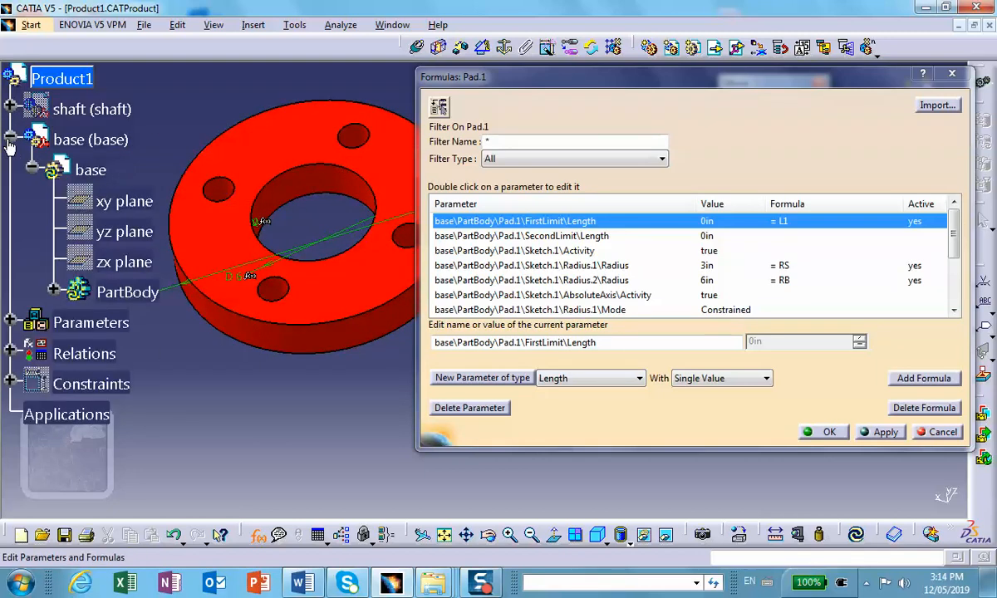
pyautogui.click(54, 293)
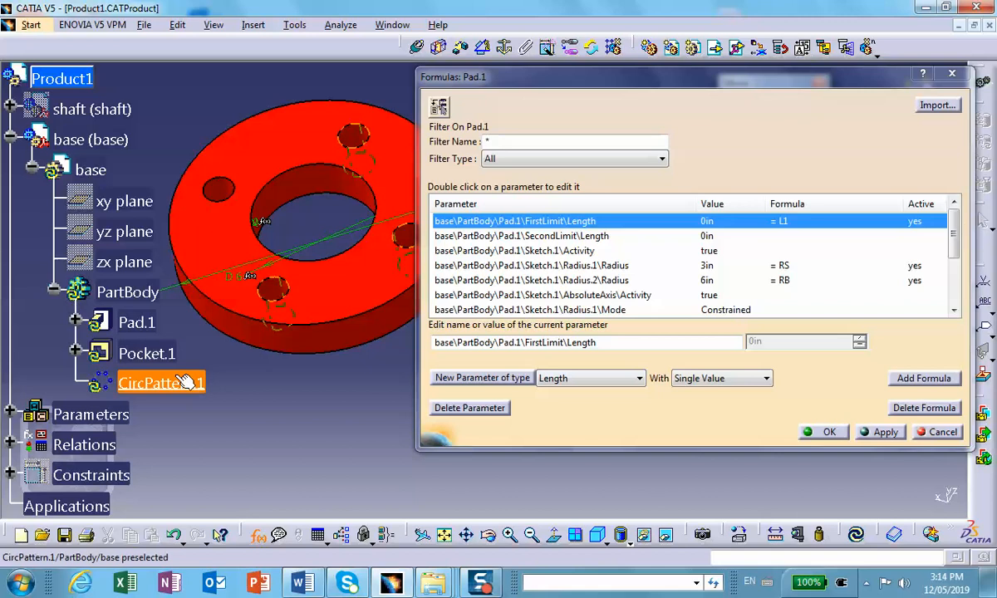
pyautogui.click(156, 339)
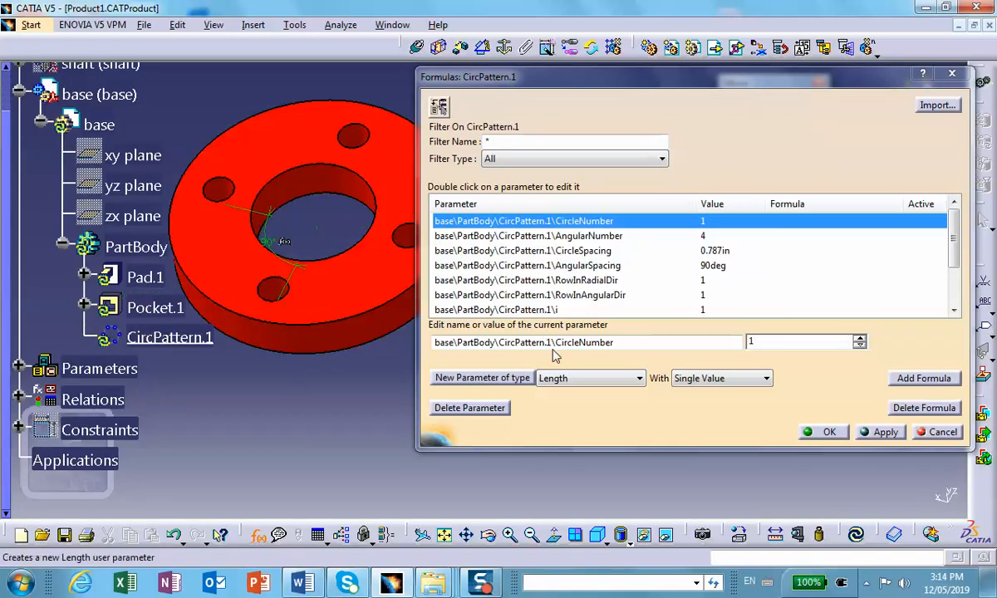
pyautogui.click(592, 236)
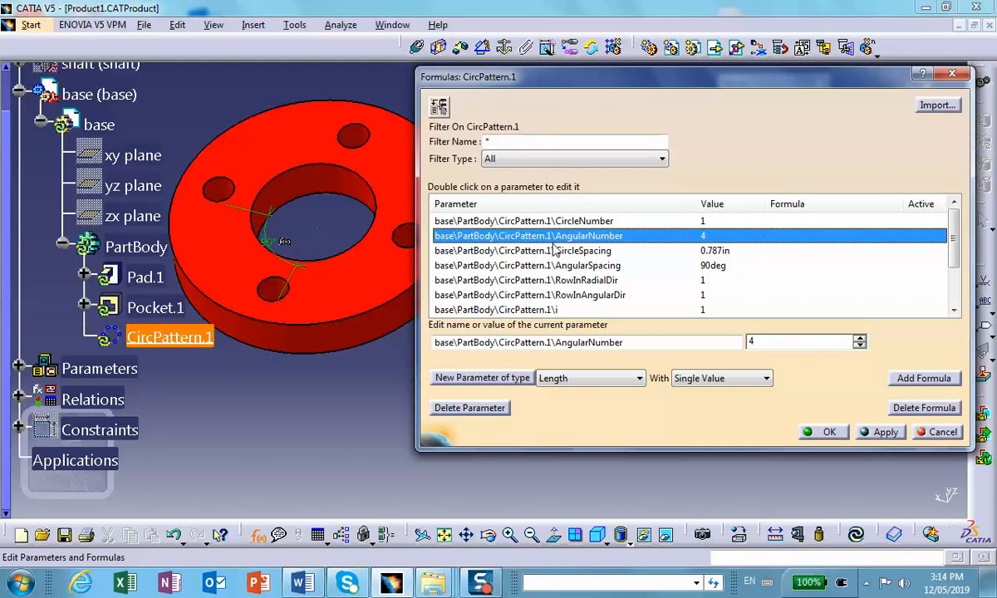
pyautogui.click(919, 379)
pyautogui.click(680, 378)
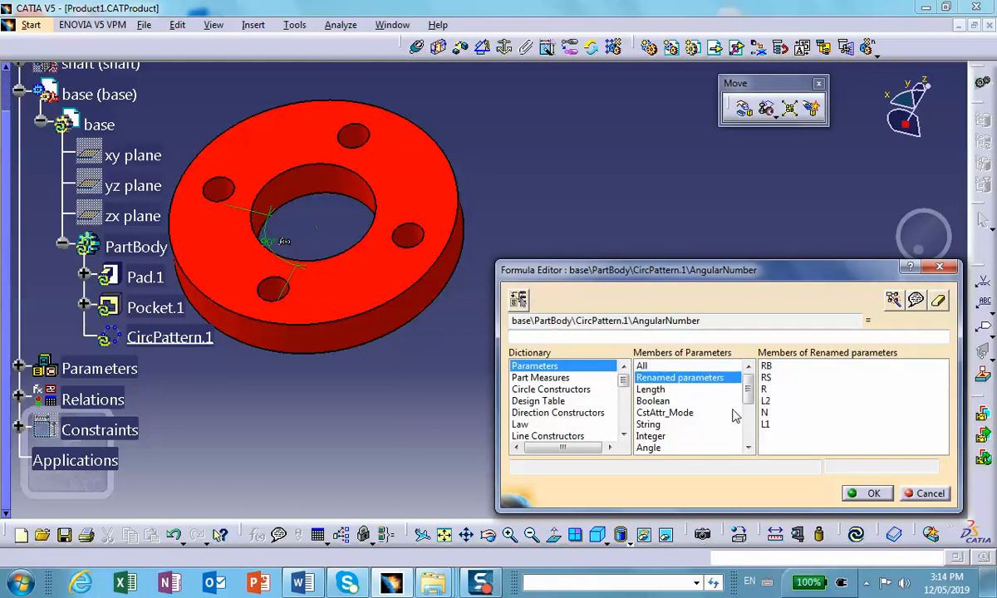
pyautogui.doubleClick(765, 413)
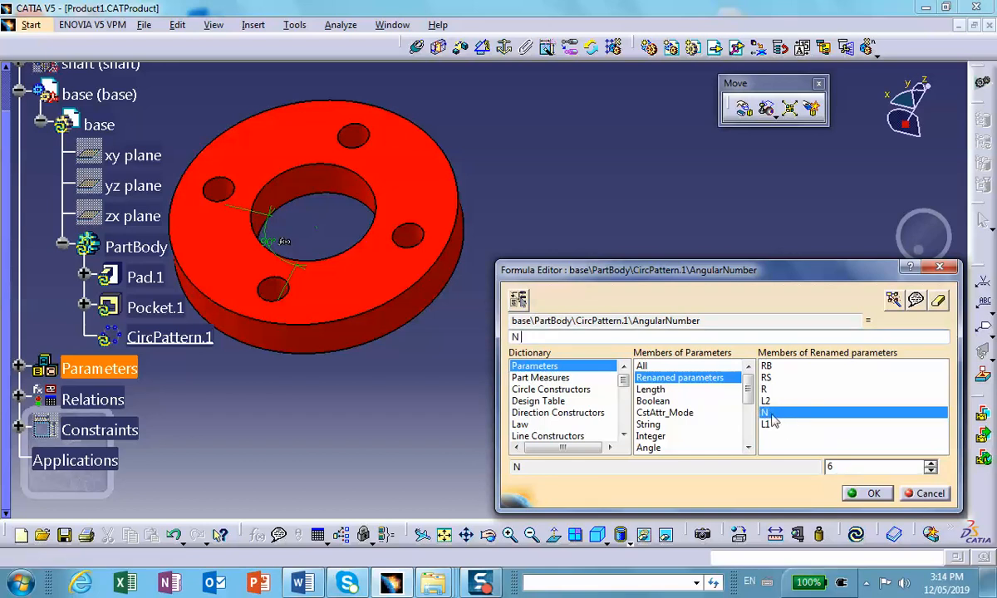
pyautogui.click(872, 494)
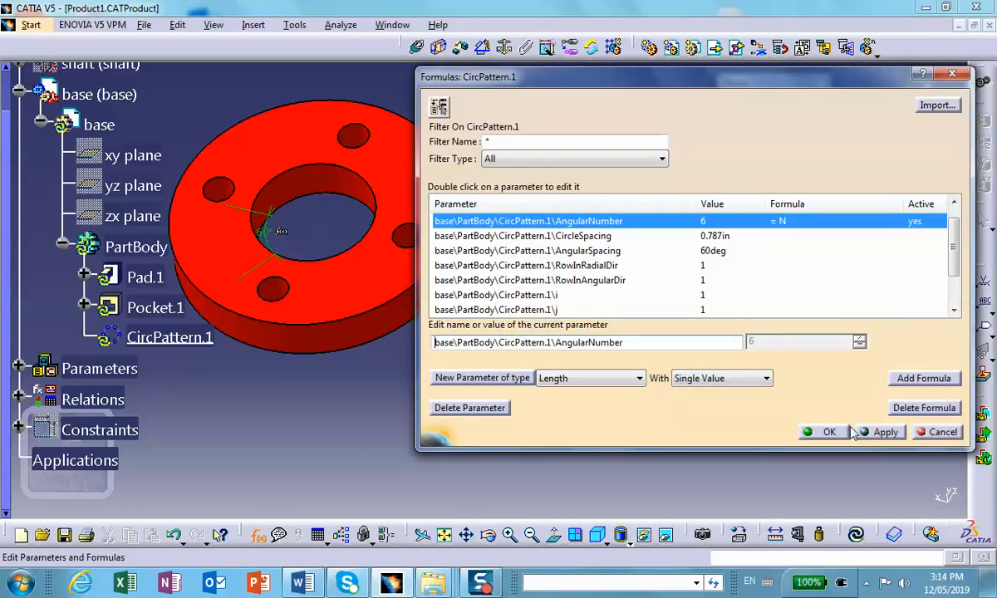
pyautogui.click(825, 432)
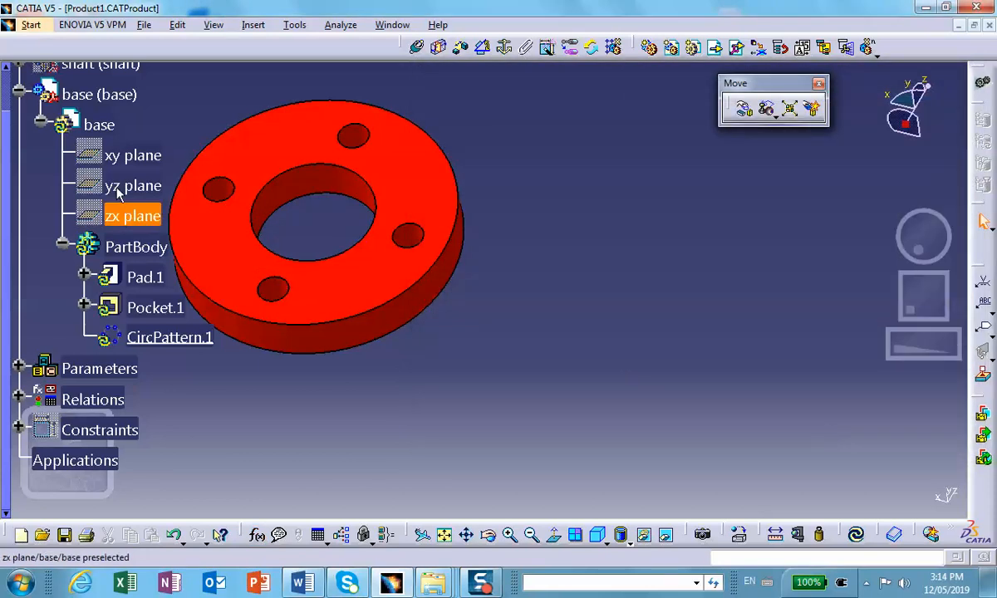
# Show the hidden shaft and update the whole assembly, closing the update diagnosis.
pyautogui.scroll(3, 116, 212)
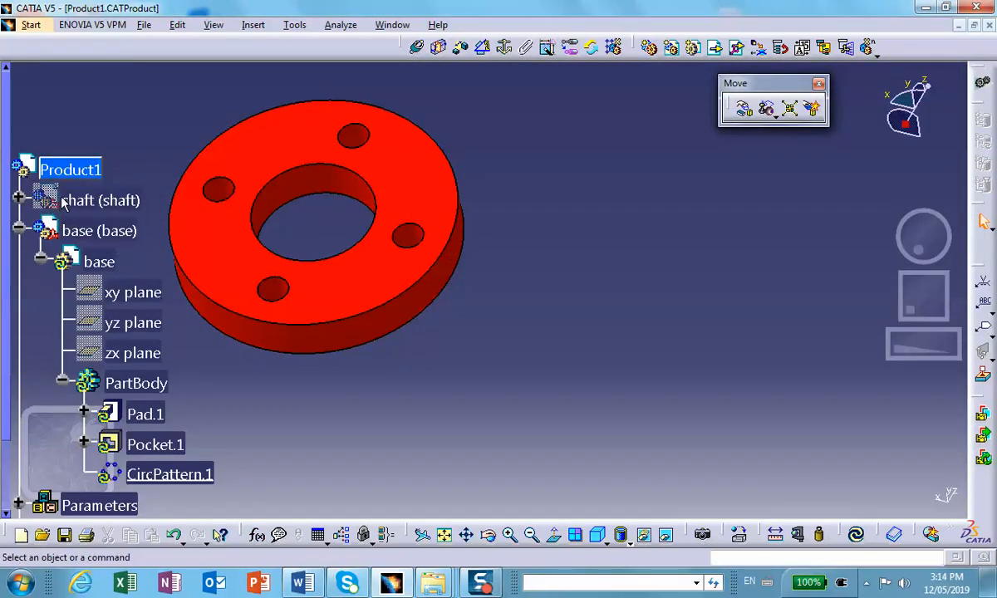
pyautogui.rightClick(102, 200)
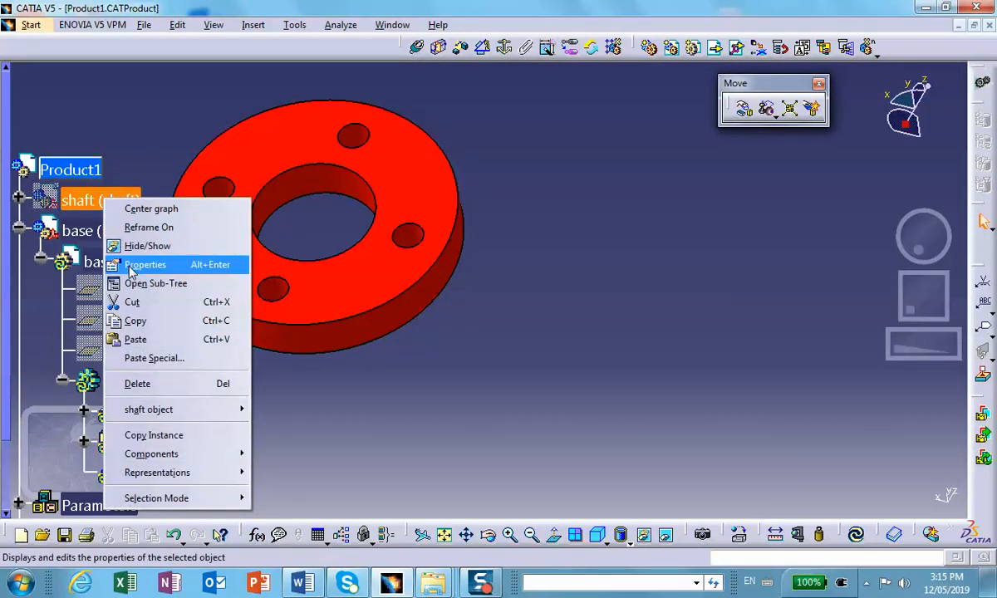
pyautogui.click(145, 246)
pyautogui.click(827, 532)
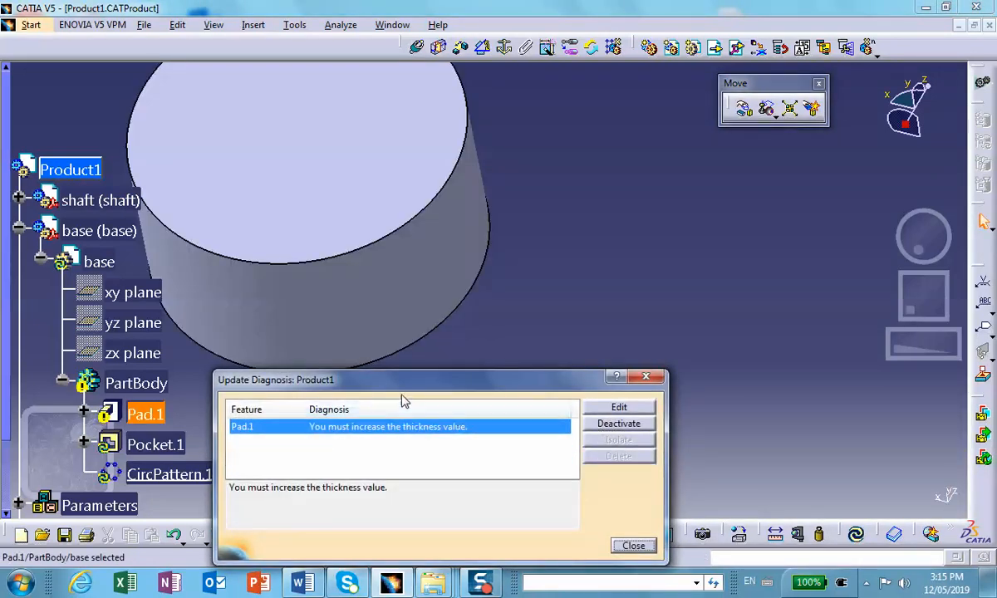
pyautogui.click(627, 546)
# Open Sketch.1 of the base's Pad.1 to examine its circles and radius constraints, and exit the sketch.
pyautogui.moveTo(241, 280); pyautogui.dragTo(391, 220, button='middle')
pyautogui.scroll(-1, 205, 306)
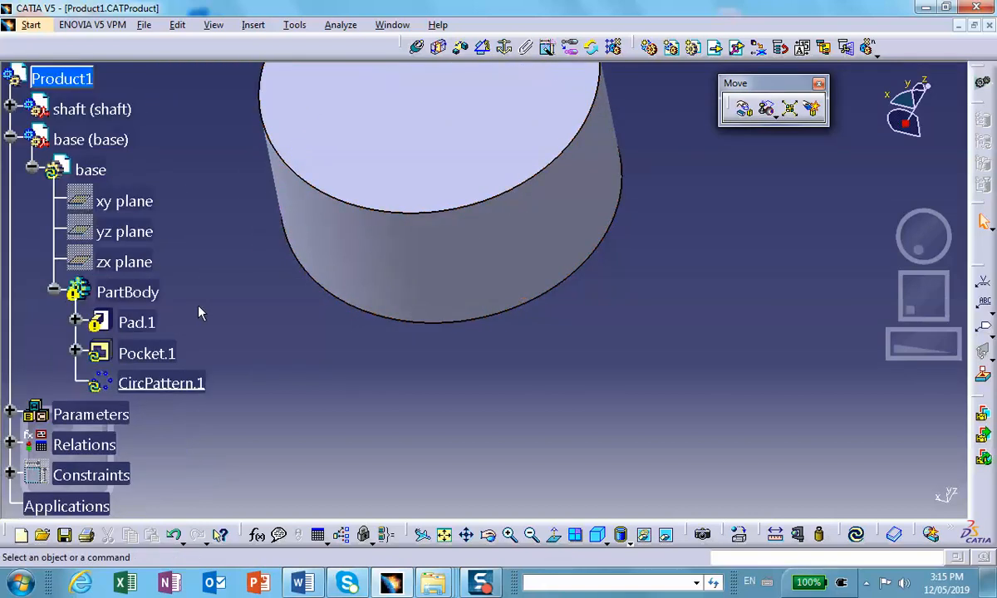
pyautogui.click(76, 322)
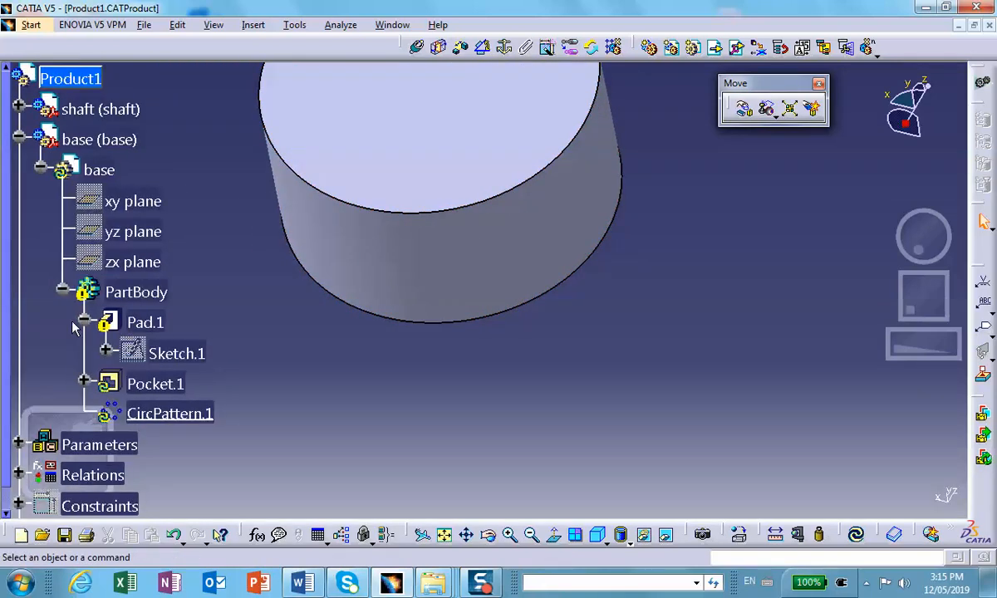
pyautogui.doubleClick(186, 352)
pyautogui.scroll(-1, 401, 296)
pyautogui.moveTo(401, 296)
pyautogui.mouseDown(button='middle')
pyautogui.moveTo(416, 387)
pyautogui.moveTo(407, 353)
pyautogui.mouseUp(button='middle')
pyautogui.moveTo(519, 395)
pyautogui.mouseDown(button='middle')
pyautogui.moveTo(416, 359)
pyautogui.moveTo(387, 333)
pyautogui.moveTo(385, 276)
pyautogui.moveTo(433, 316)
pyautogui.moveTo(449, 297)
pyautogui.moveTo(519, 330)
pyautogui.mouseUp(button='middle')
pyautogui.scroll(-2, 210, 333)
pyautogui.scroll(-1, 210, 334)
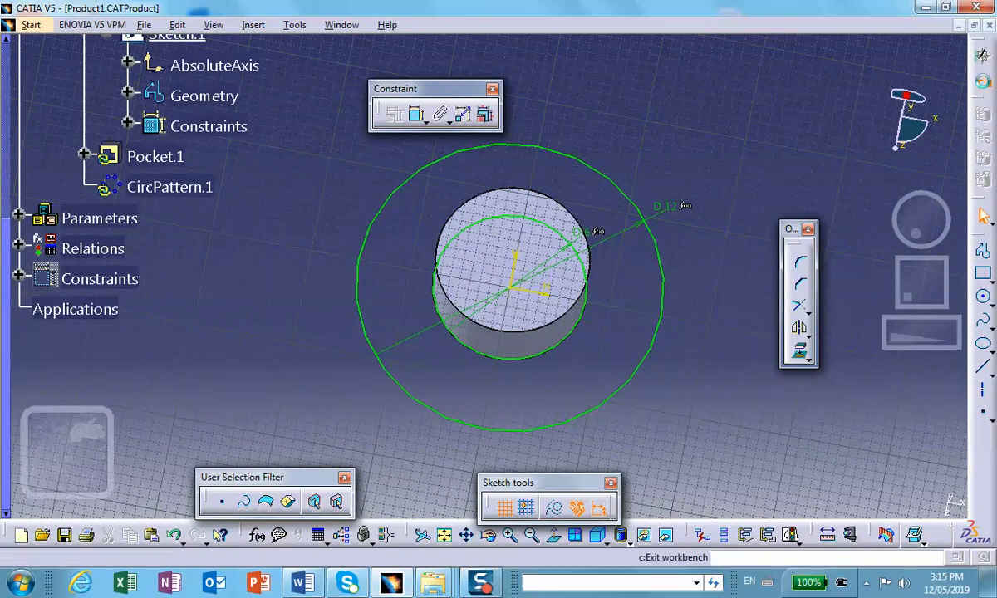
pyautogui.click(984, 55)
pyautogui.click(633, 545)
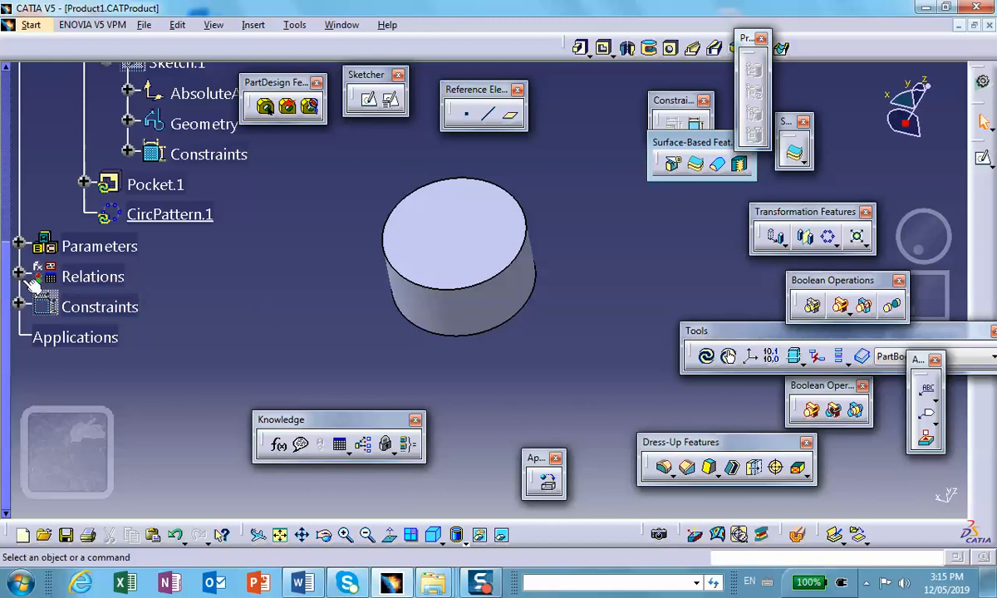
# Set the assembly parameter L1 to 1 in and update the assembly.
pyautogui.click(18, 246)
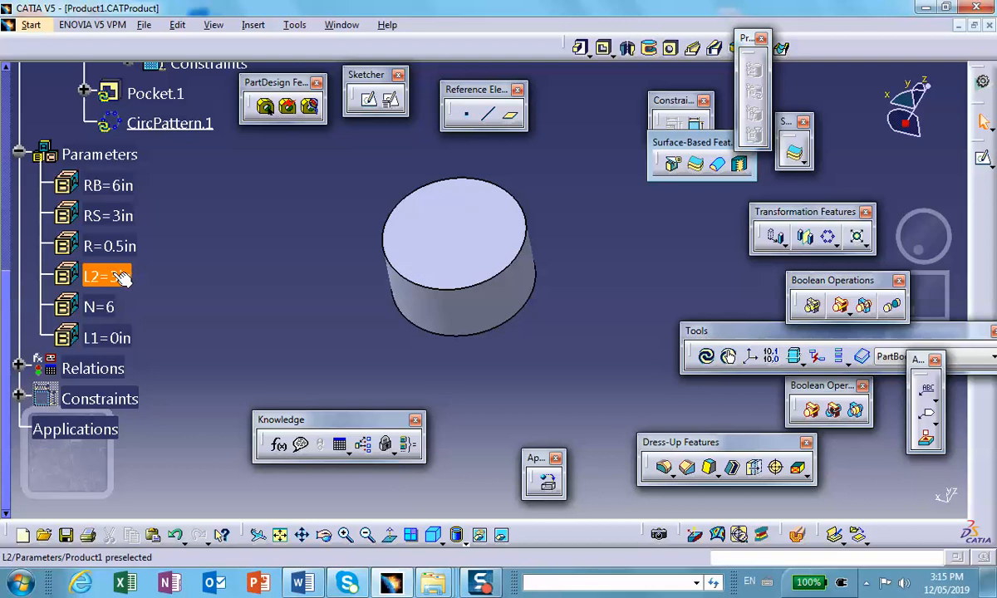
pyautogui.doubleClick(123, 340)
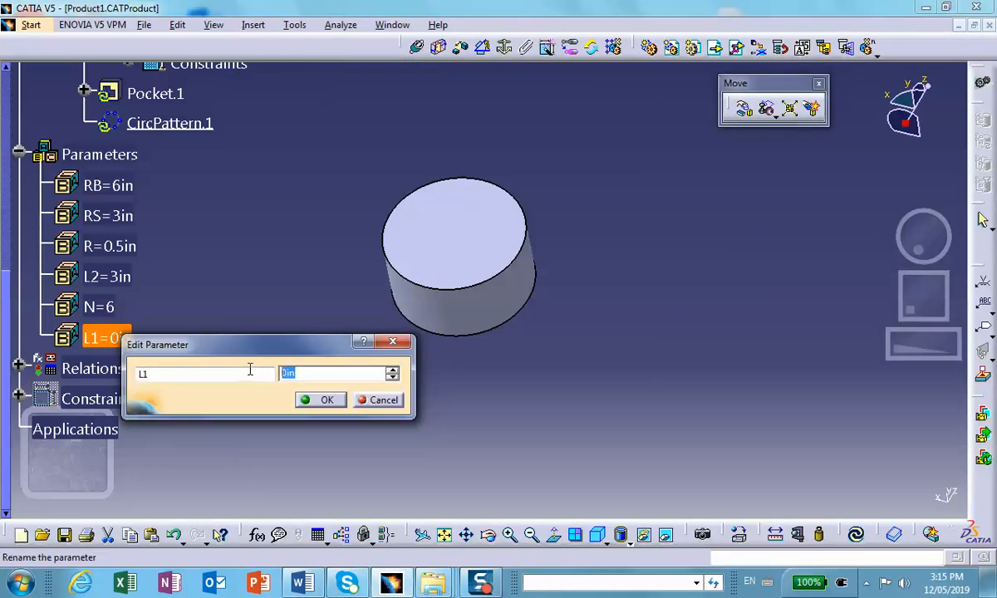
pyautogui.click(327, 400)
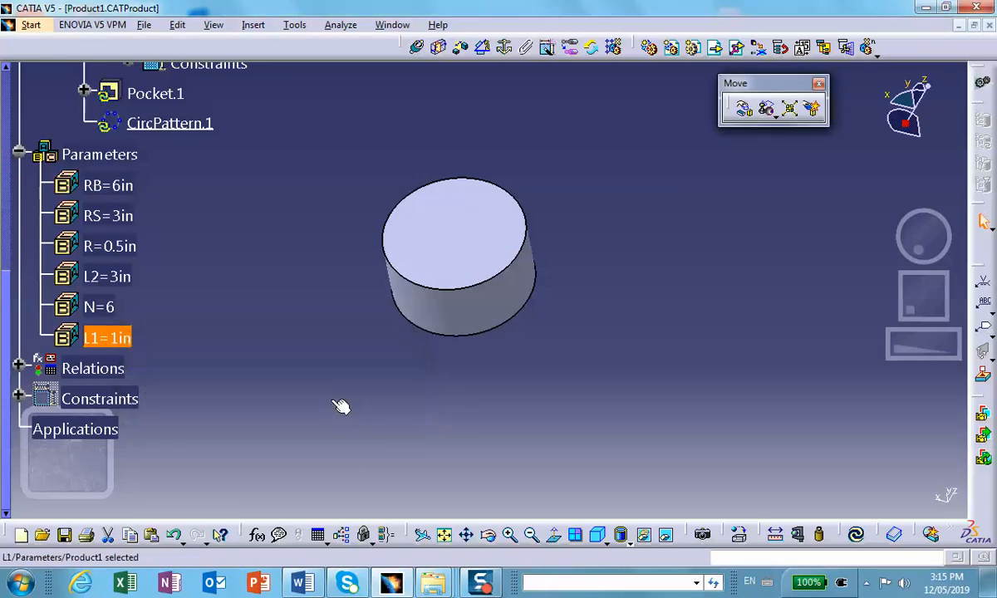
pyautogui.click(856, 535)
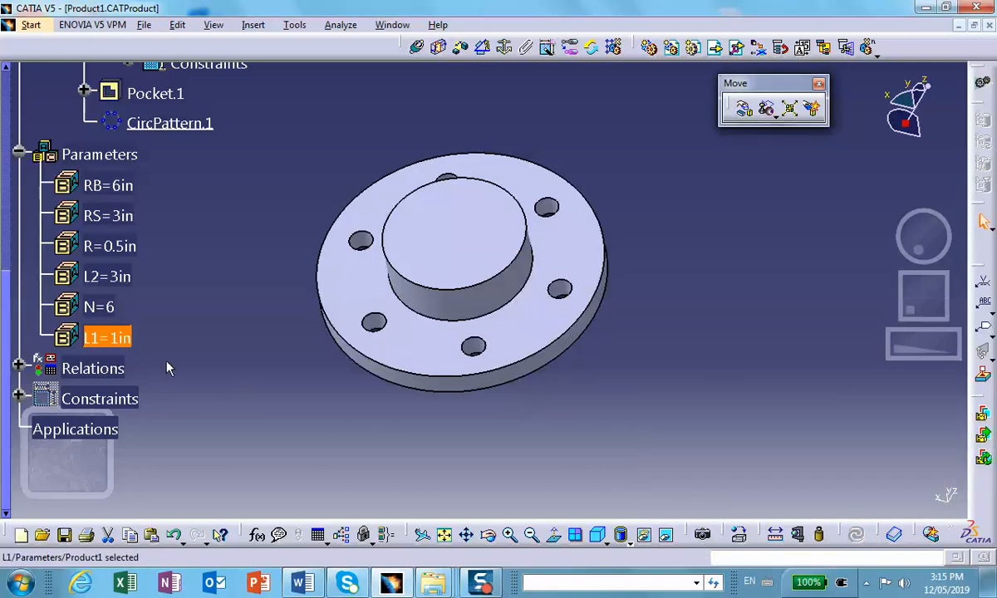
pyautogui.scroll(-1, 141, 333)
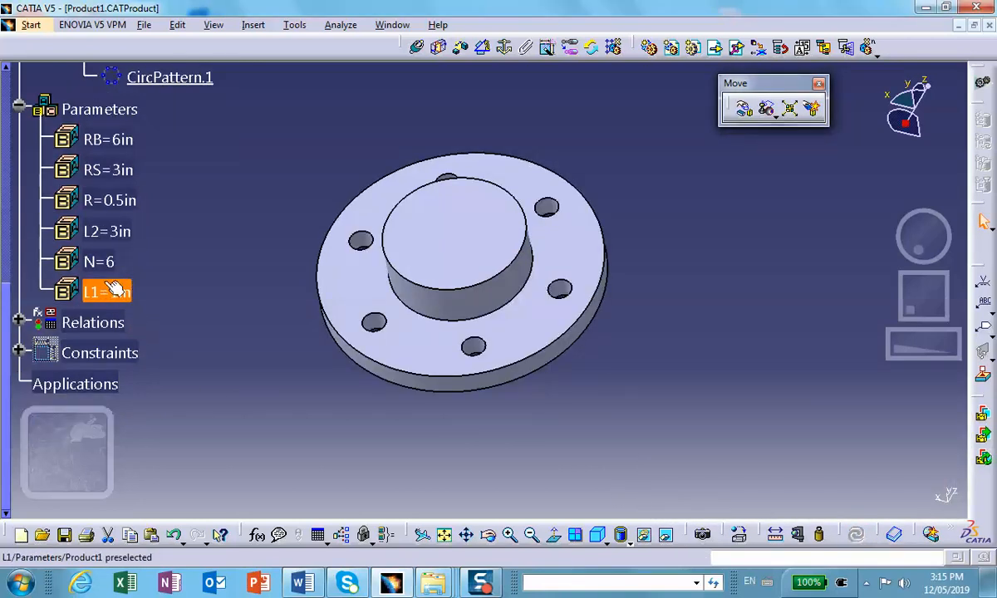
pyautogui.click(123, 291)
pyautogui.doubleClick(125, 143)
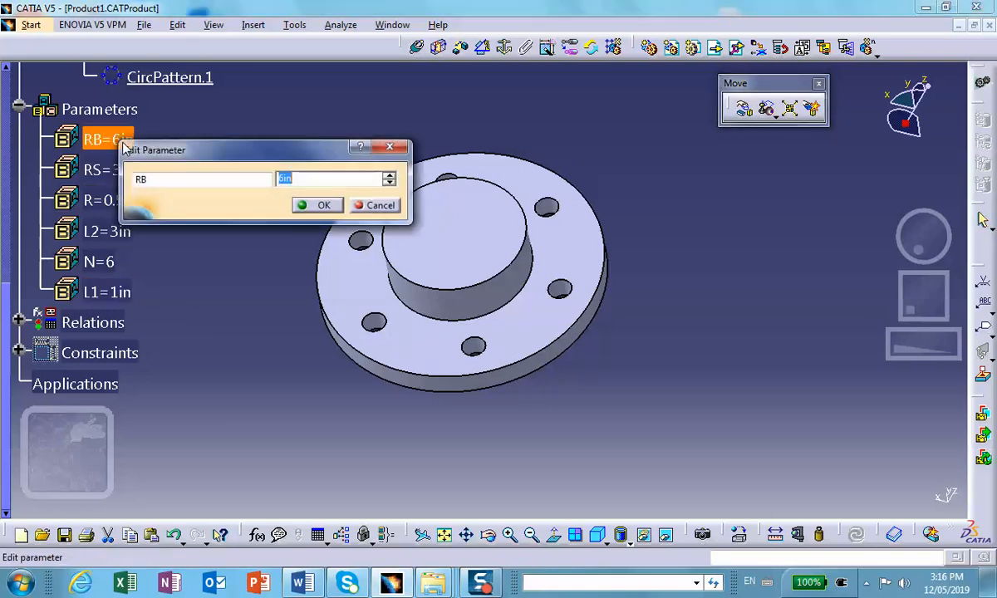
pyautogui.click(379, 206)
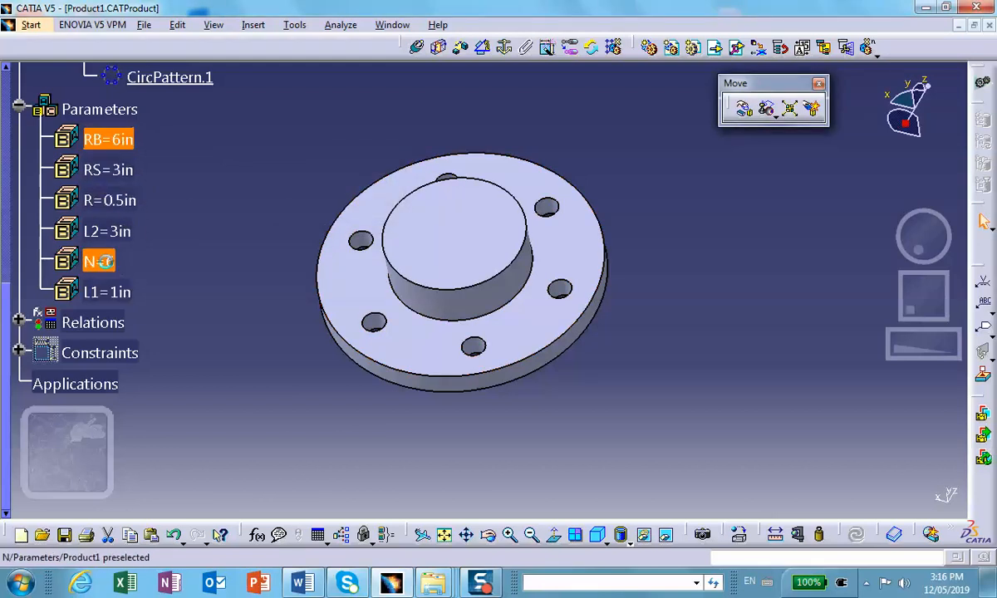
# Set the assembly parameter N to 10 and the parameter L1 to 0.5 in.
pyautogui.doubleClick(120, 270)
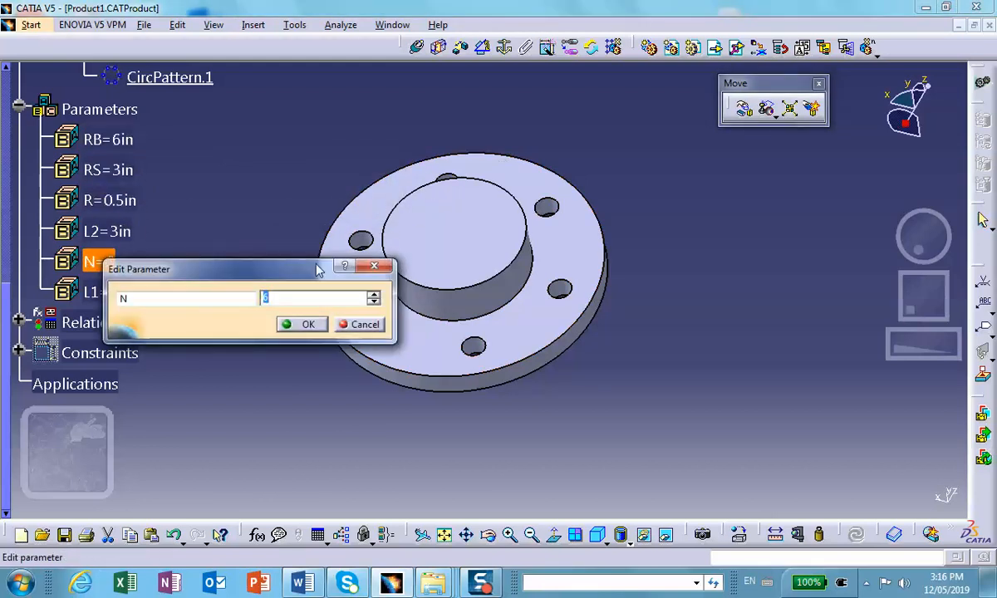
pyautogui.write('1')
pyautogui.click(302, 325)
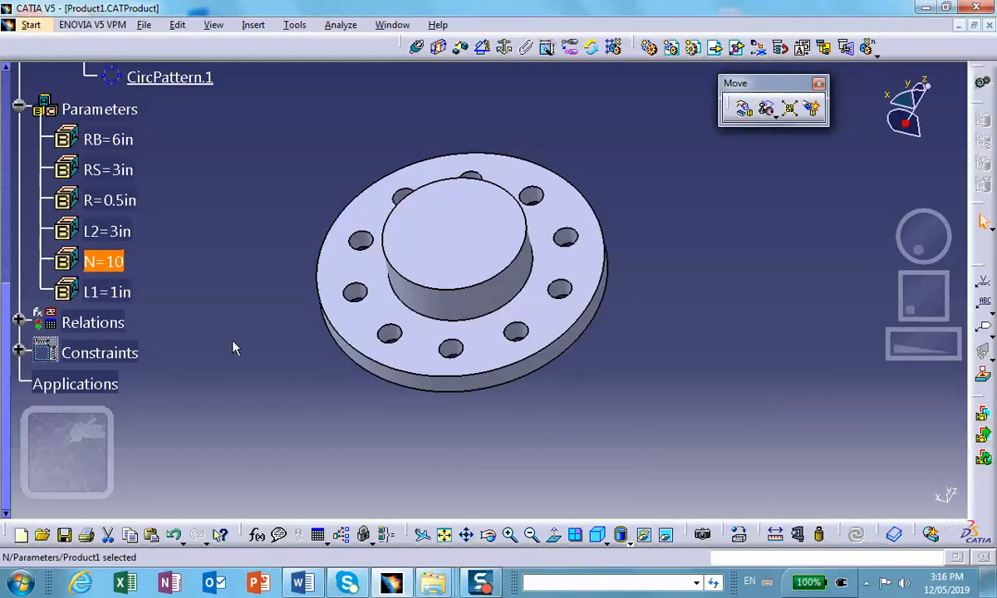
pyautogui.doubleClick(106, 291)
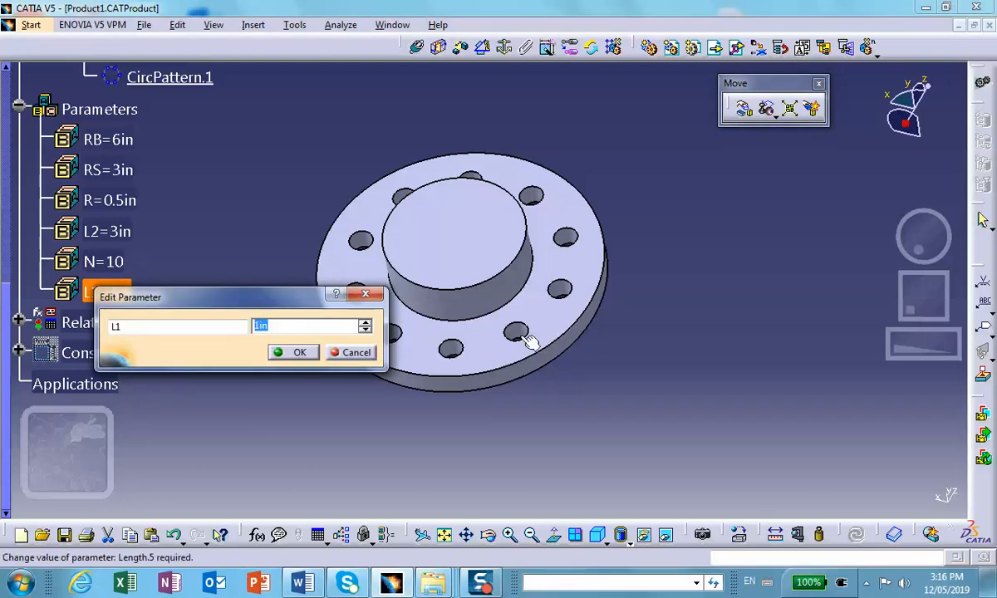
pyautogui.doubleClick(277, 327)
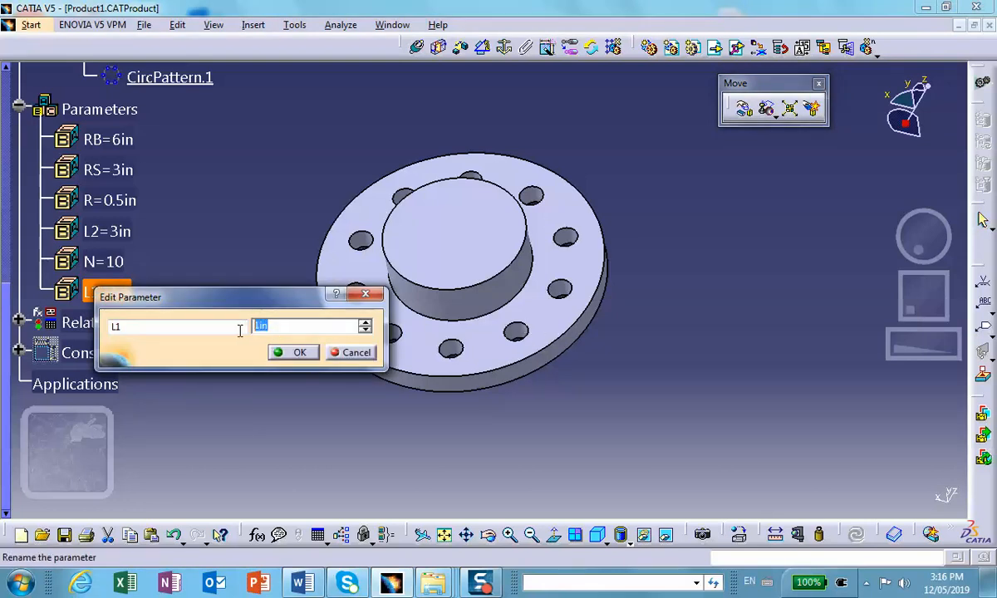
pyautogui.write('.5')
pyautogui.click(299, 353)
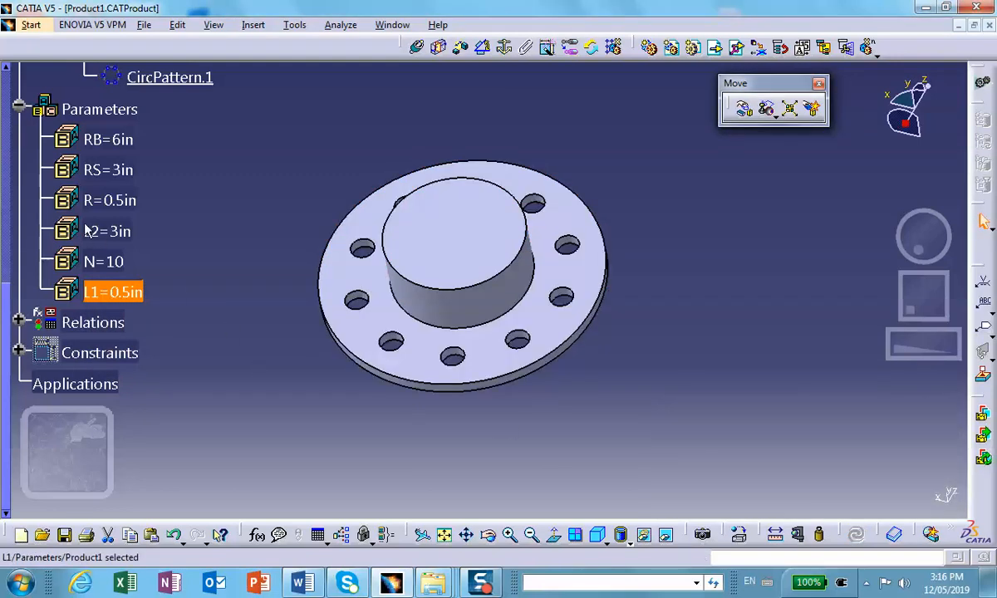
# Set the parameter RS to 5 in and R to 0.25 in, updating the assembly after each change.
pyautogui.doubleClick(108, 170)
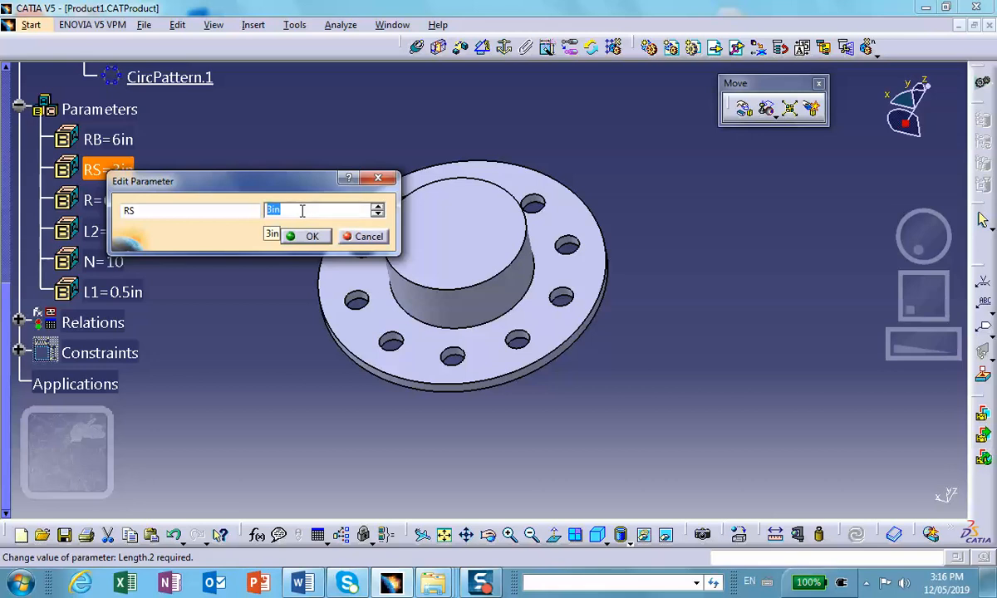
pyautogui.write('5')
pyautogui.click(312, 237)
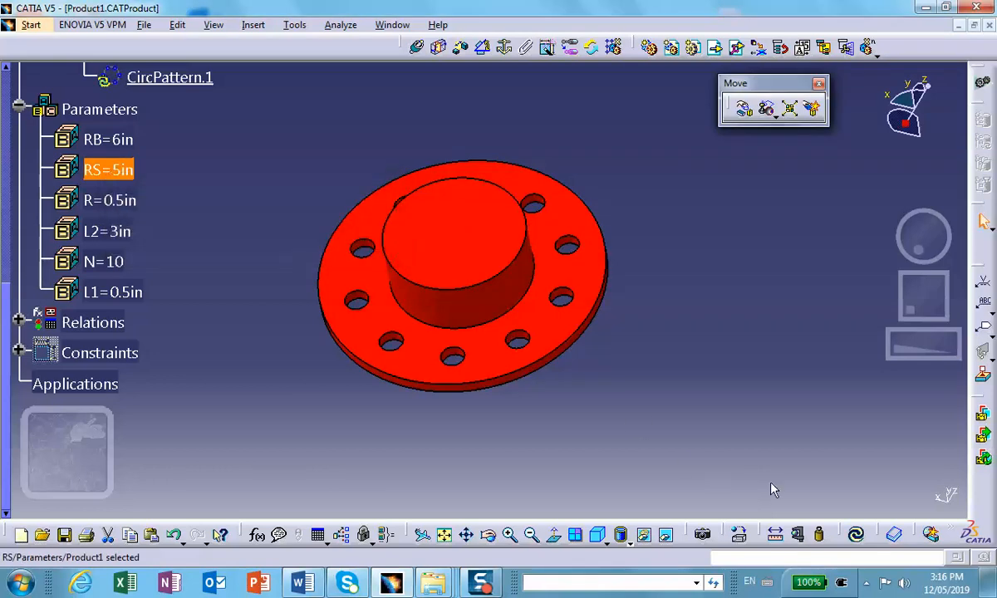
pyautogui.click(856, 534)
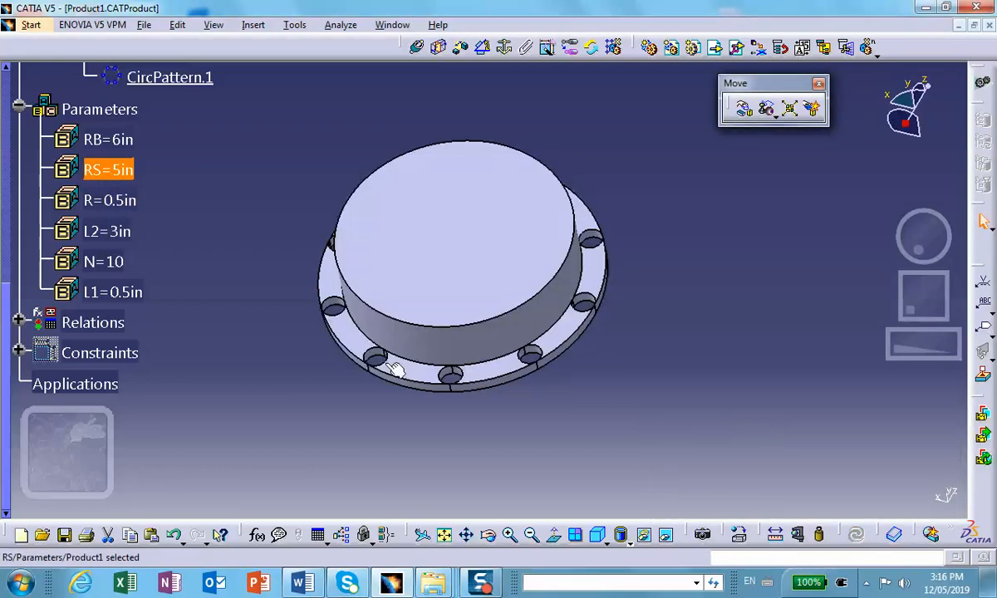
pyautogui.doubleClick(108, 201)
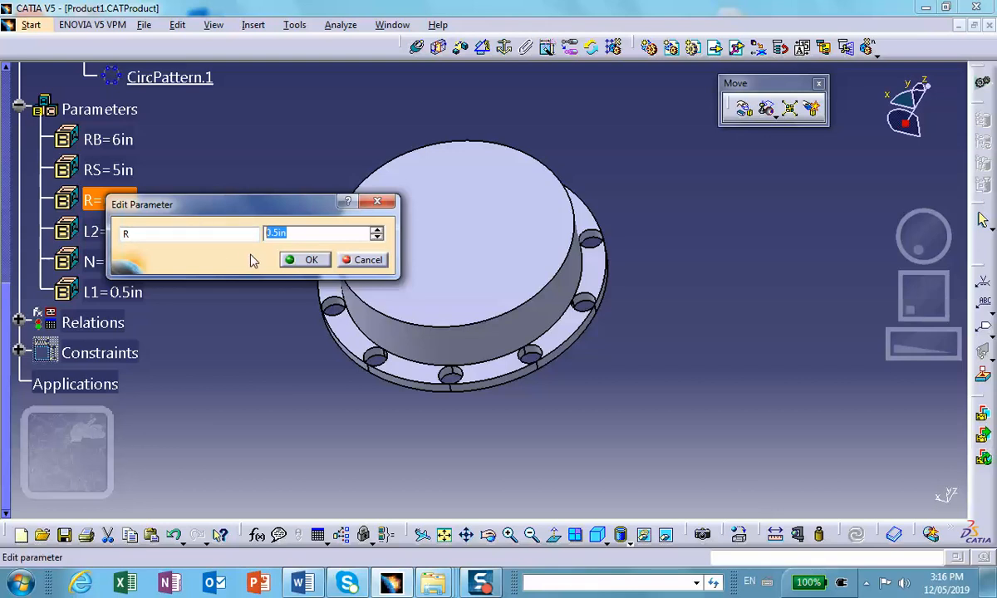
pyautogui.click(311, 259)
pyautogui.click(860, 536)
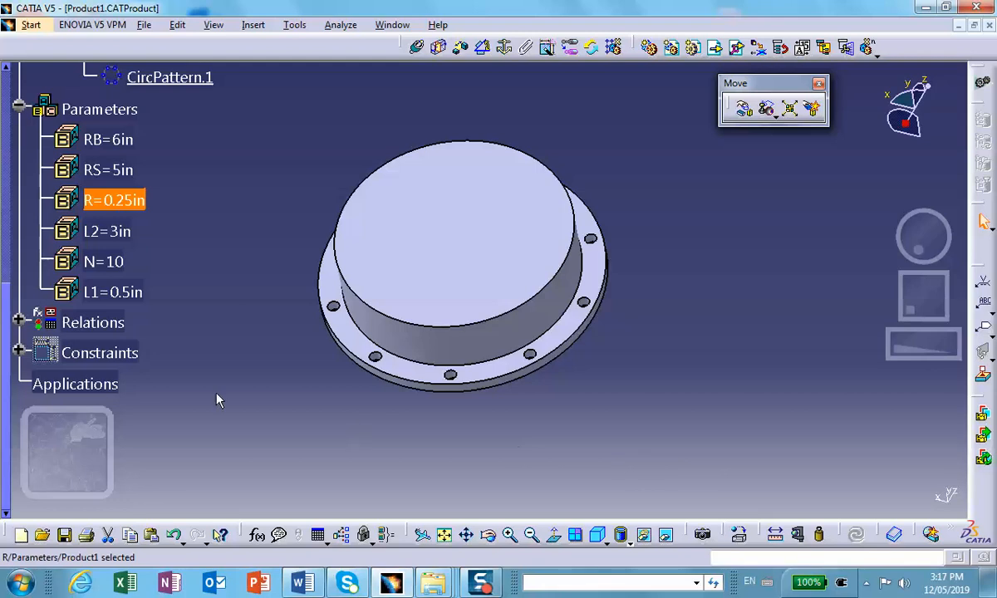
# Expand the assembly's Constraints in the tree to examine the constraints between shaft and base.
pyautogui.scroll(-1, 200, 388)
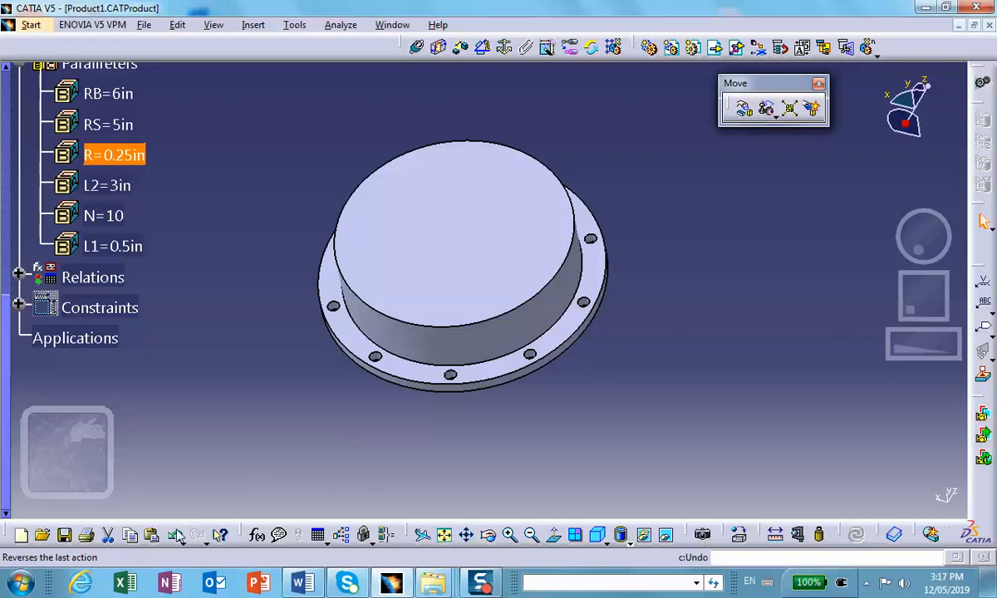
pyautogui.moveTo(483, 586)
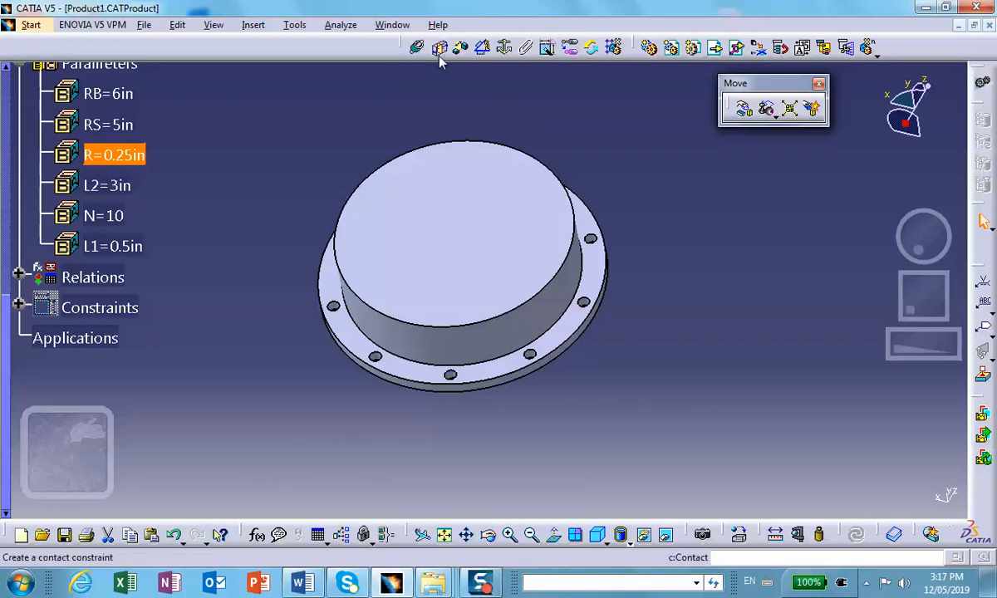
pyautogui.click(18, 308)
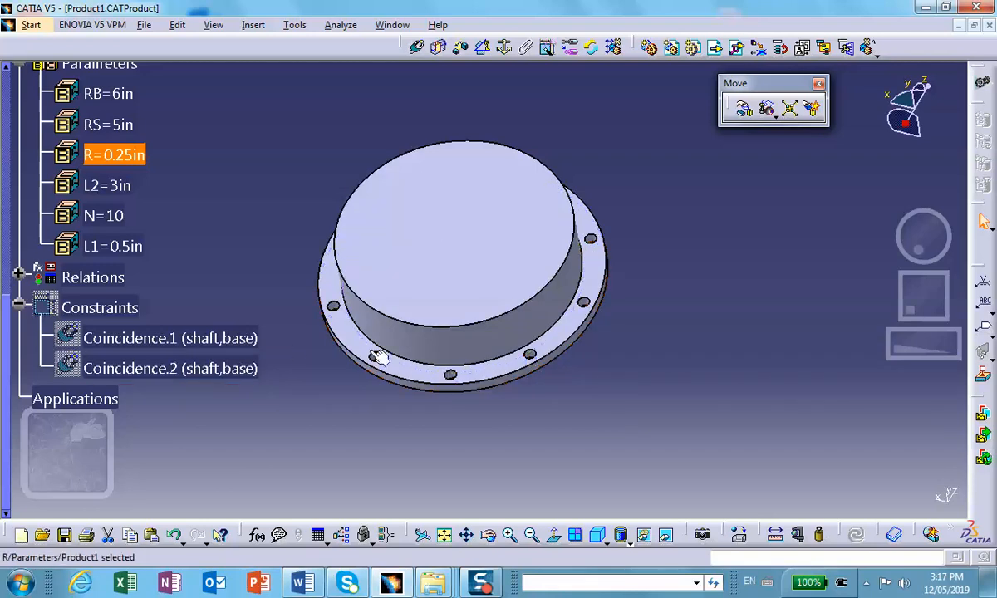
pyautogui.click(626, 117)
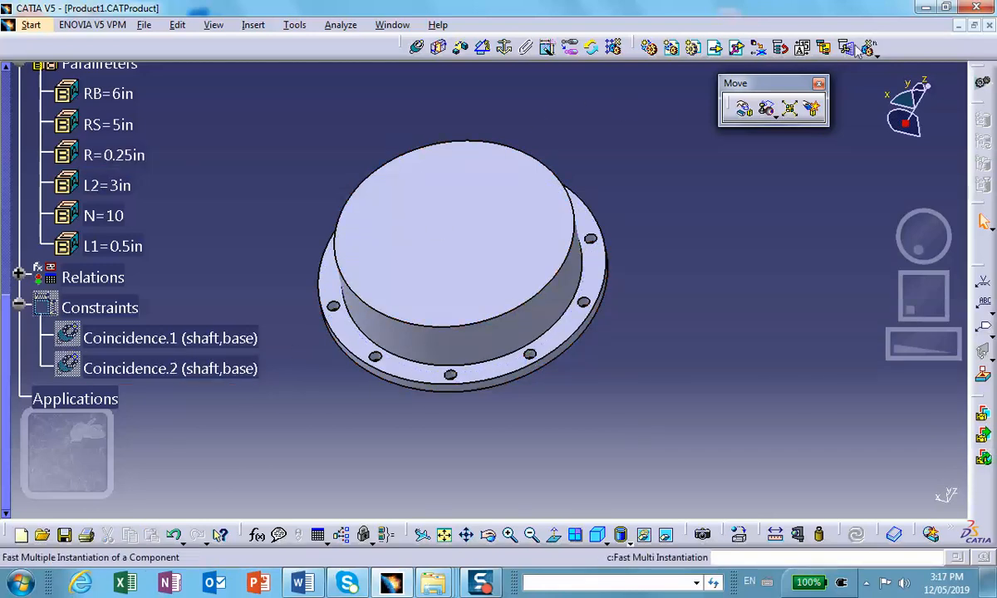
# Manipulate the shaft and base out of alignment without respect to constraints, and update the assembly to reapply its coincidence constraints.
pyautogui.click(743, 108)
pyautogui.moveTo(515, 252); pyautogui.dragTo(655, 229)
pyautogui.click(792, 202)
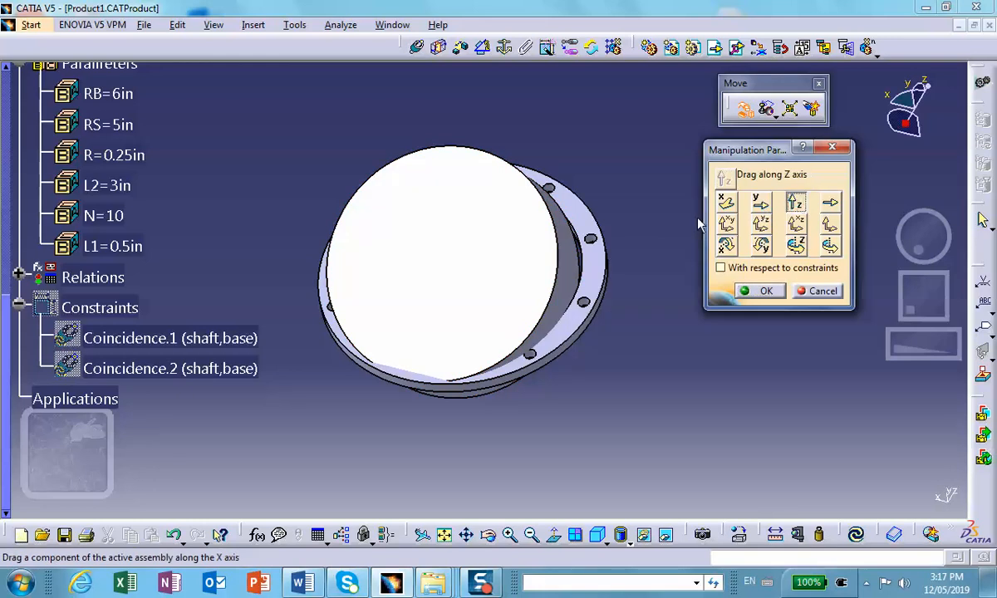
pyautogui.click(728, 204)
pyautogui.click(762, 244)
pyautogui.moveTo(553, 218); pyautogui.dragTo(662, 233)
pyautogui.moveTo(665, 273); pyautogui.dragTo(681, 287)
pyautogui.click(725, 245)
pyautogui.click(759, 291)
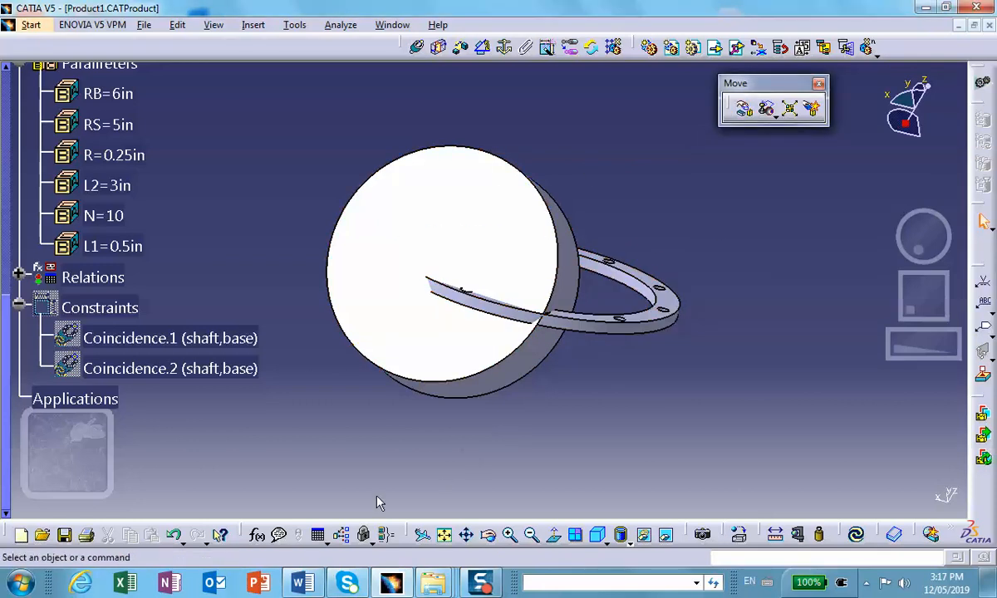
pyautogui.click(856, 534)
pyautogui.moveTo(736, 299); pyautogui.dragTo(479, 314, button='middle')
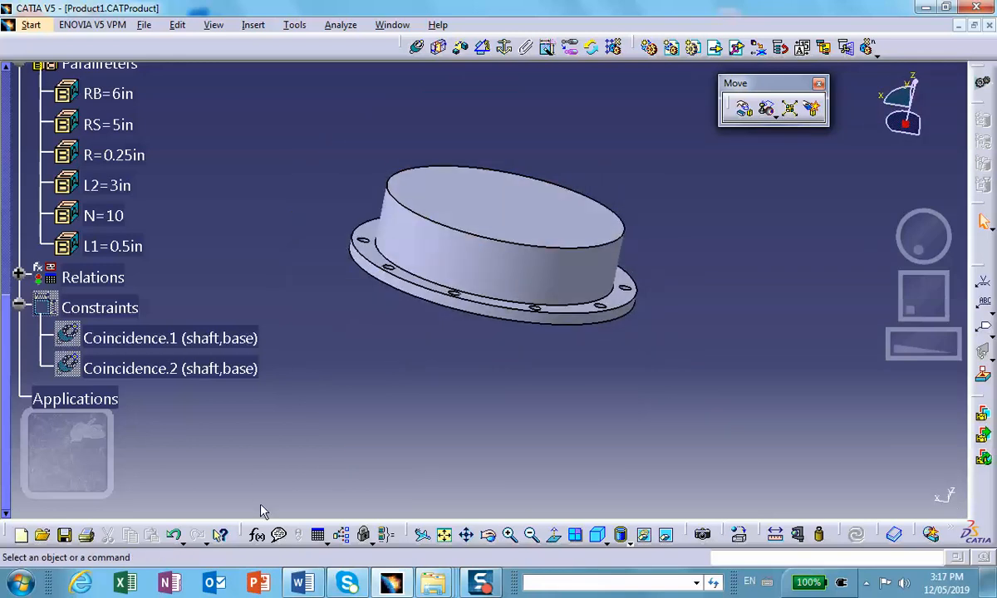